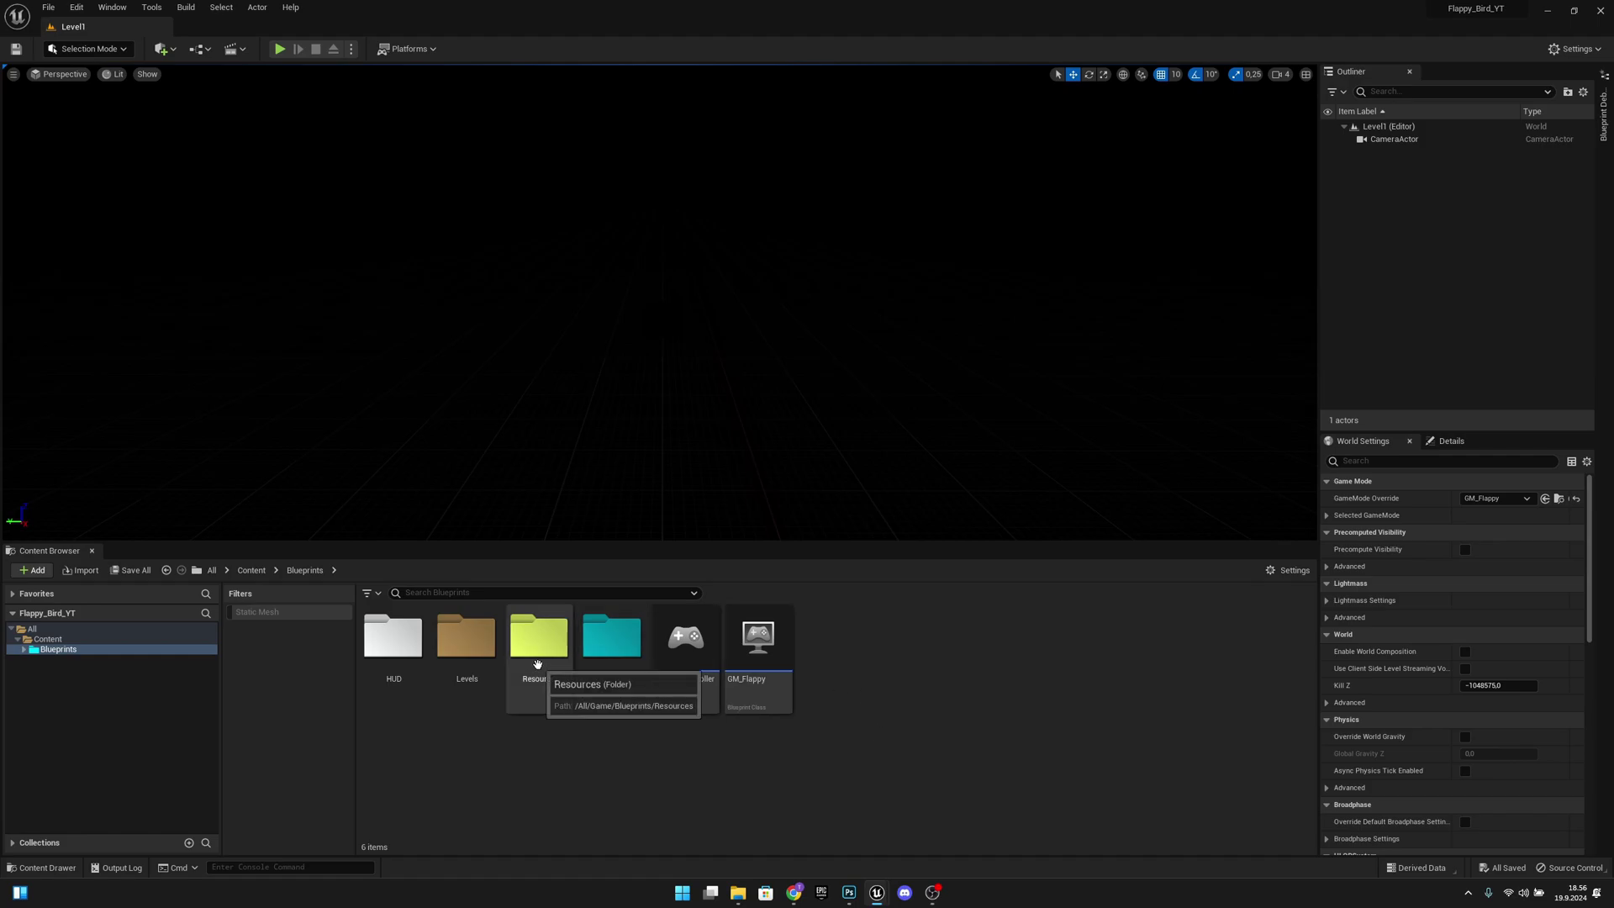
# Create a new material named Background_MAT in the Resources folder
pyautogui.doubleClick(538, 643)
pyautogui.rightClick(995, 656)
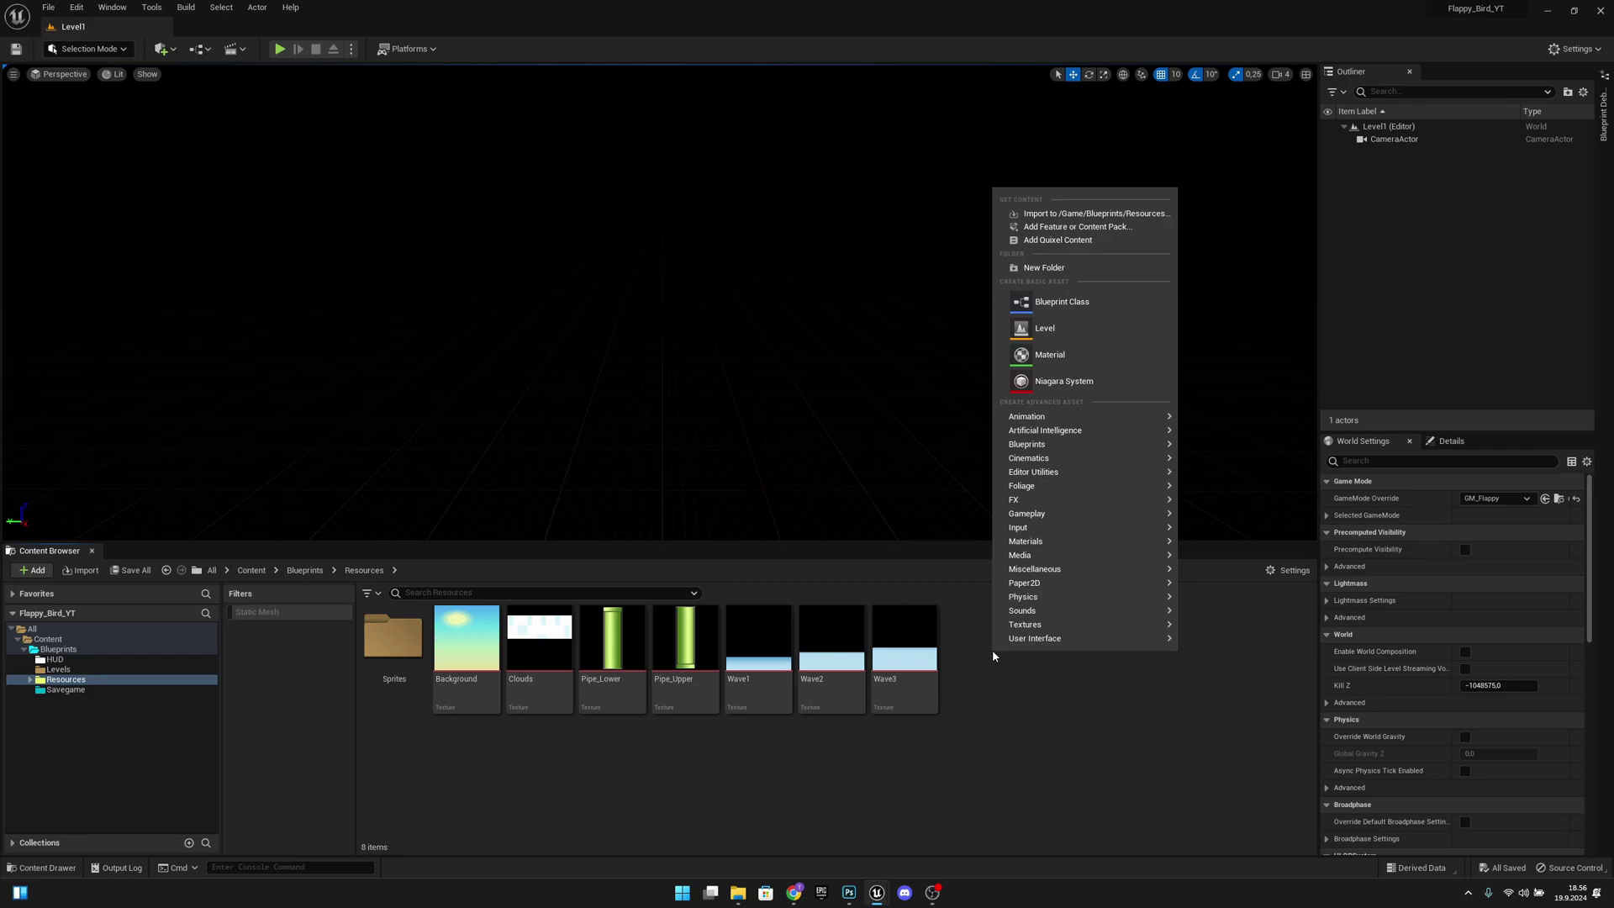
pyautogui.click(1057, 362)
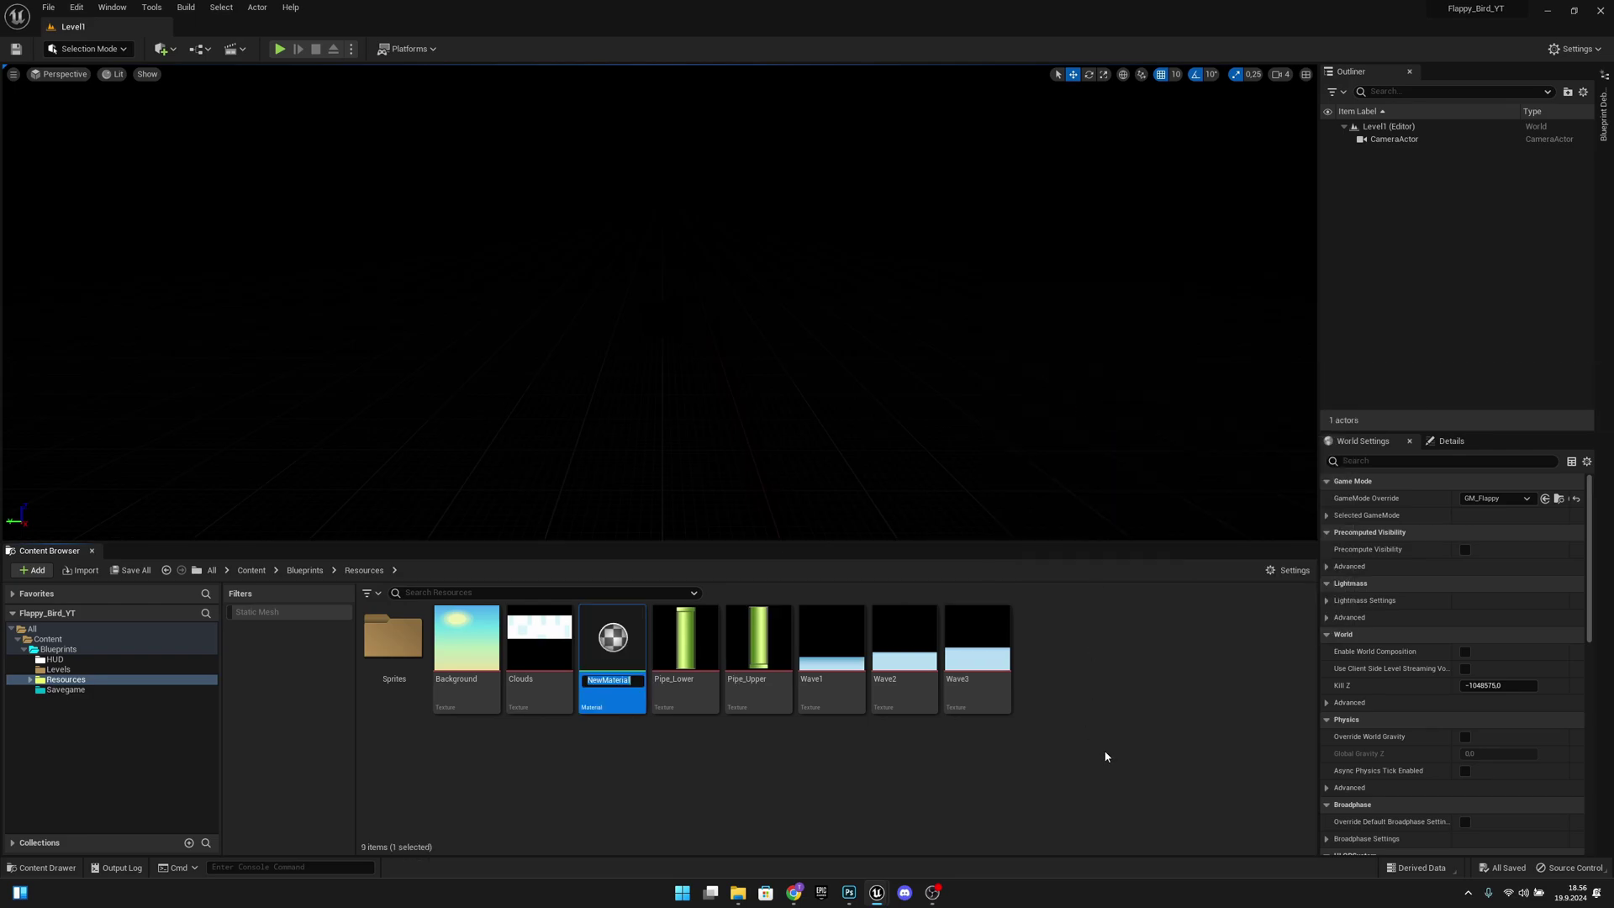
pyautogui.write('Background')
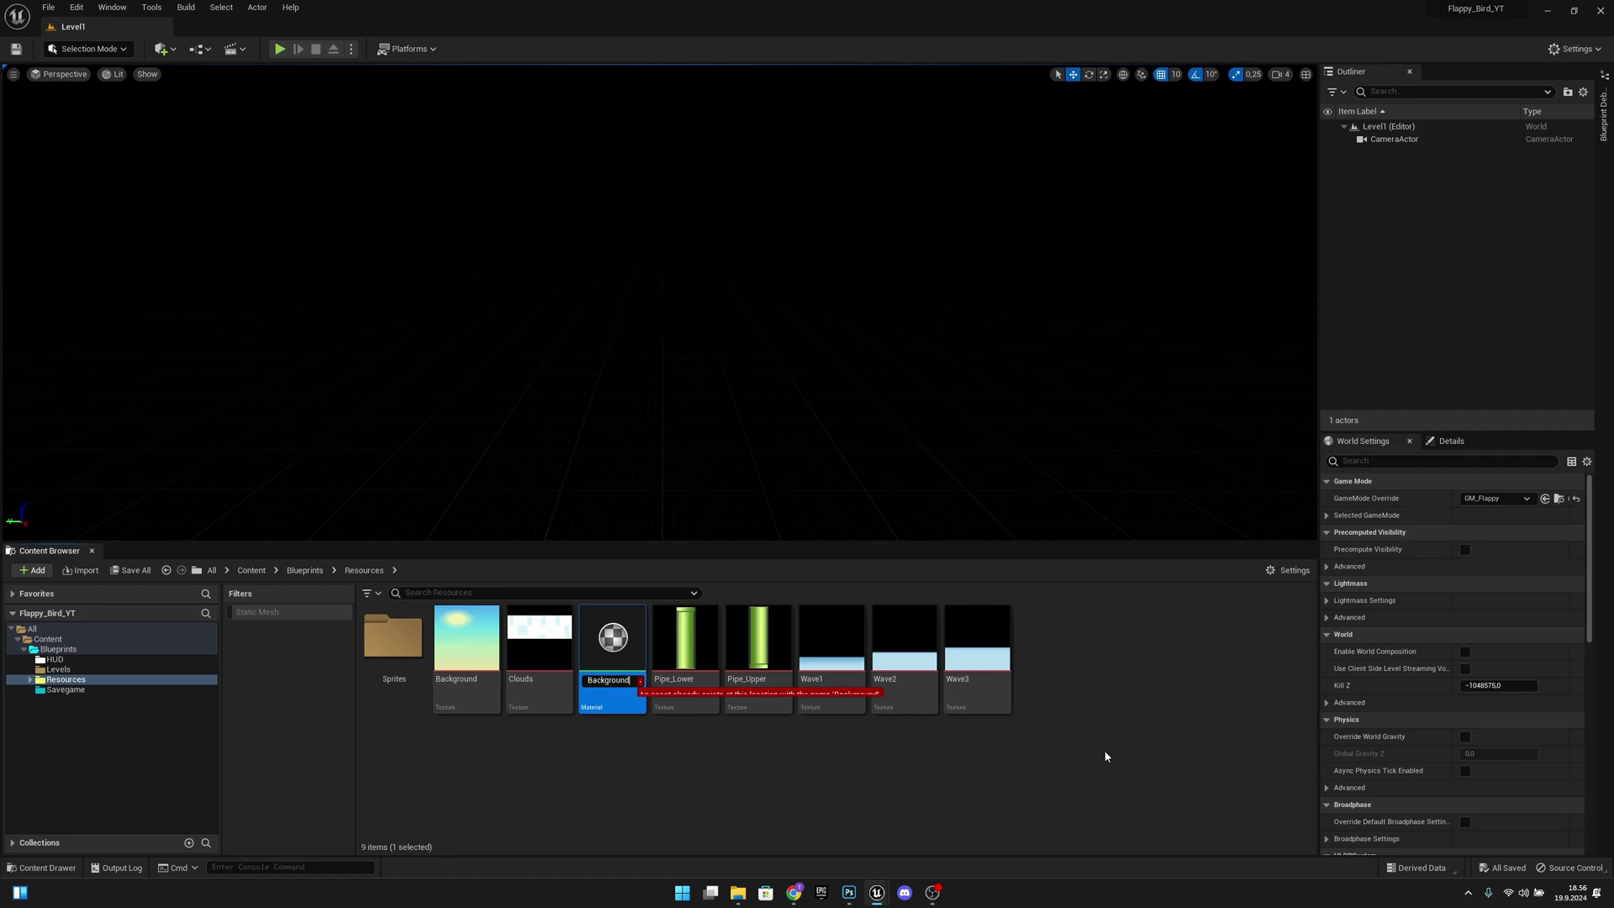
pyautogui.write('_MAT')
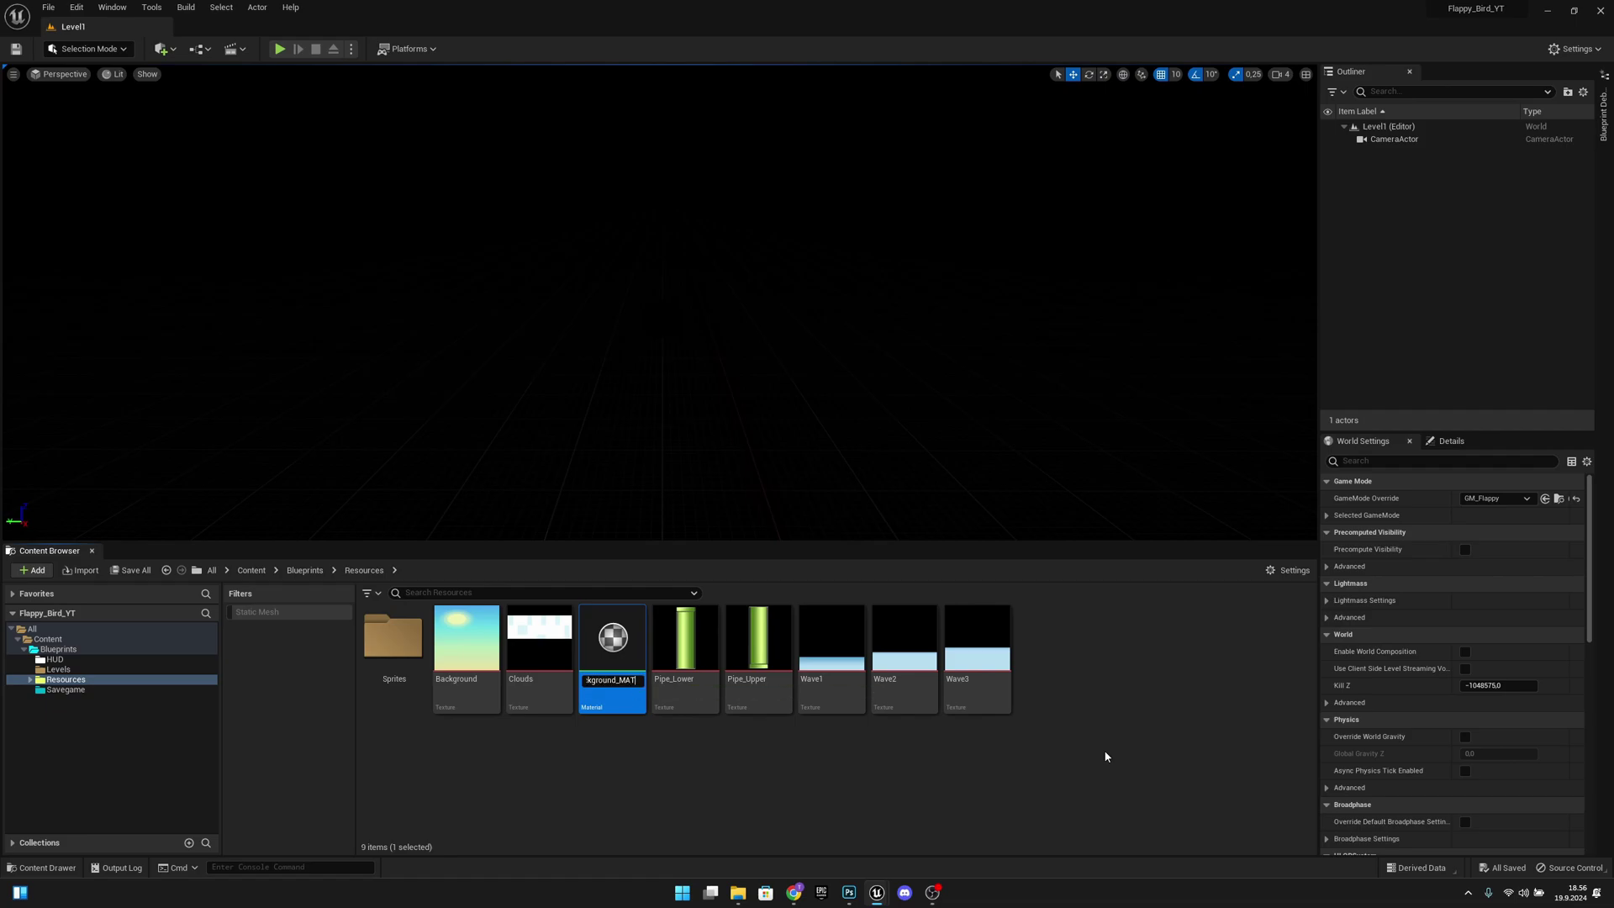
pyautogui.press('Return')
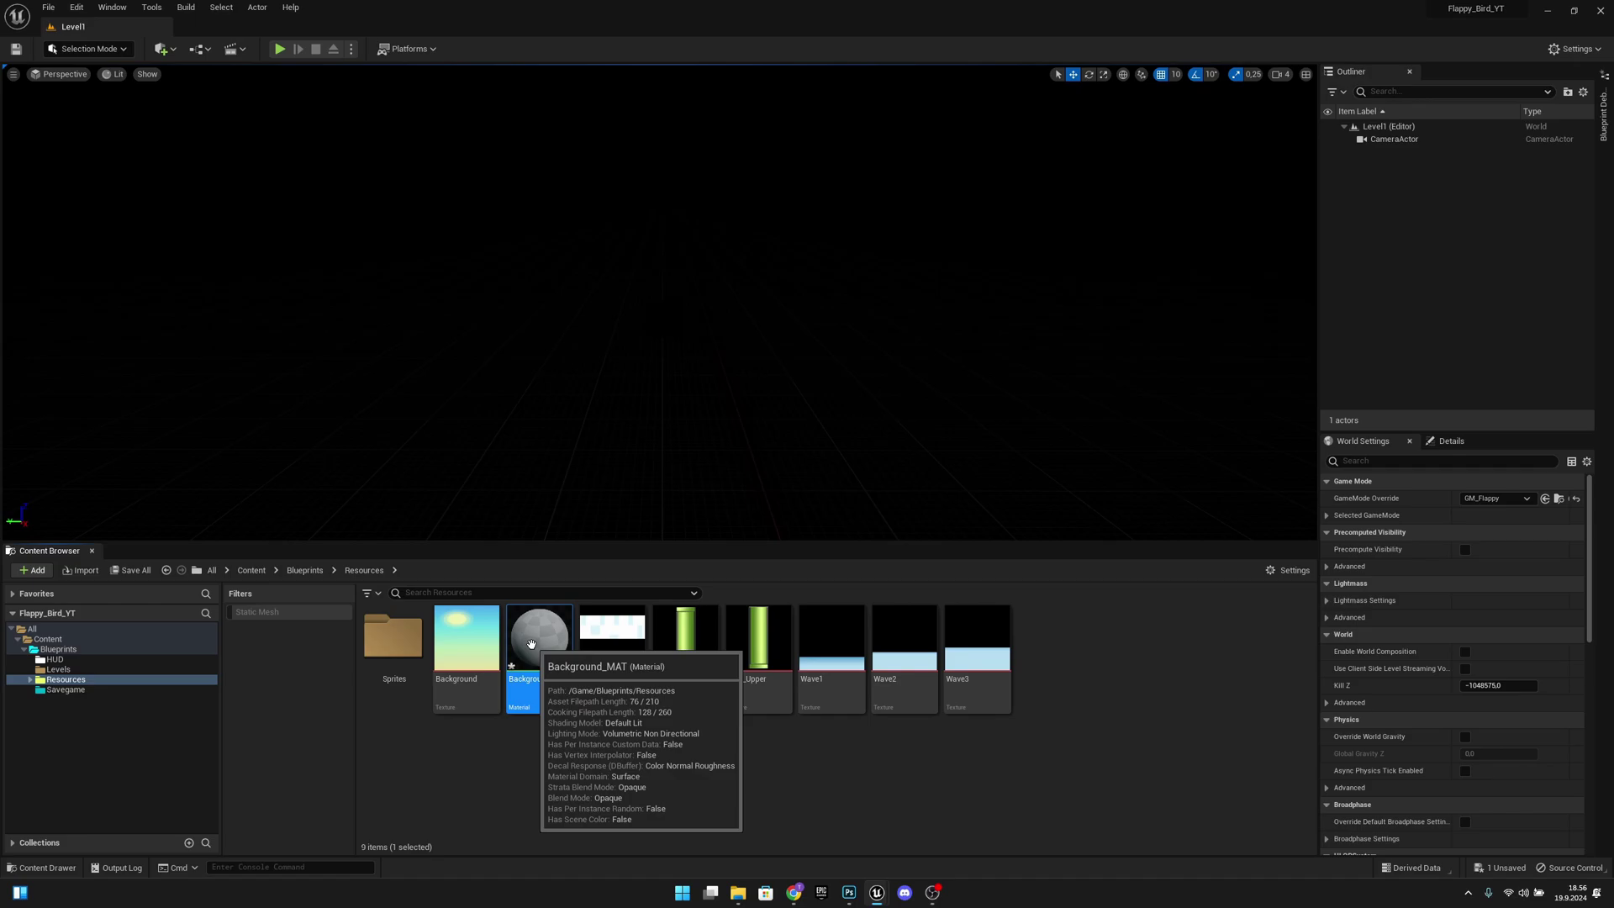
# In the Background_MAT graph, add a Texture Sample node and connect its RGB output to Emissive Color
pyautogui.doubleClick(532, 644)
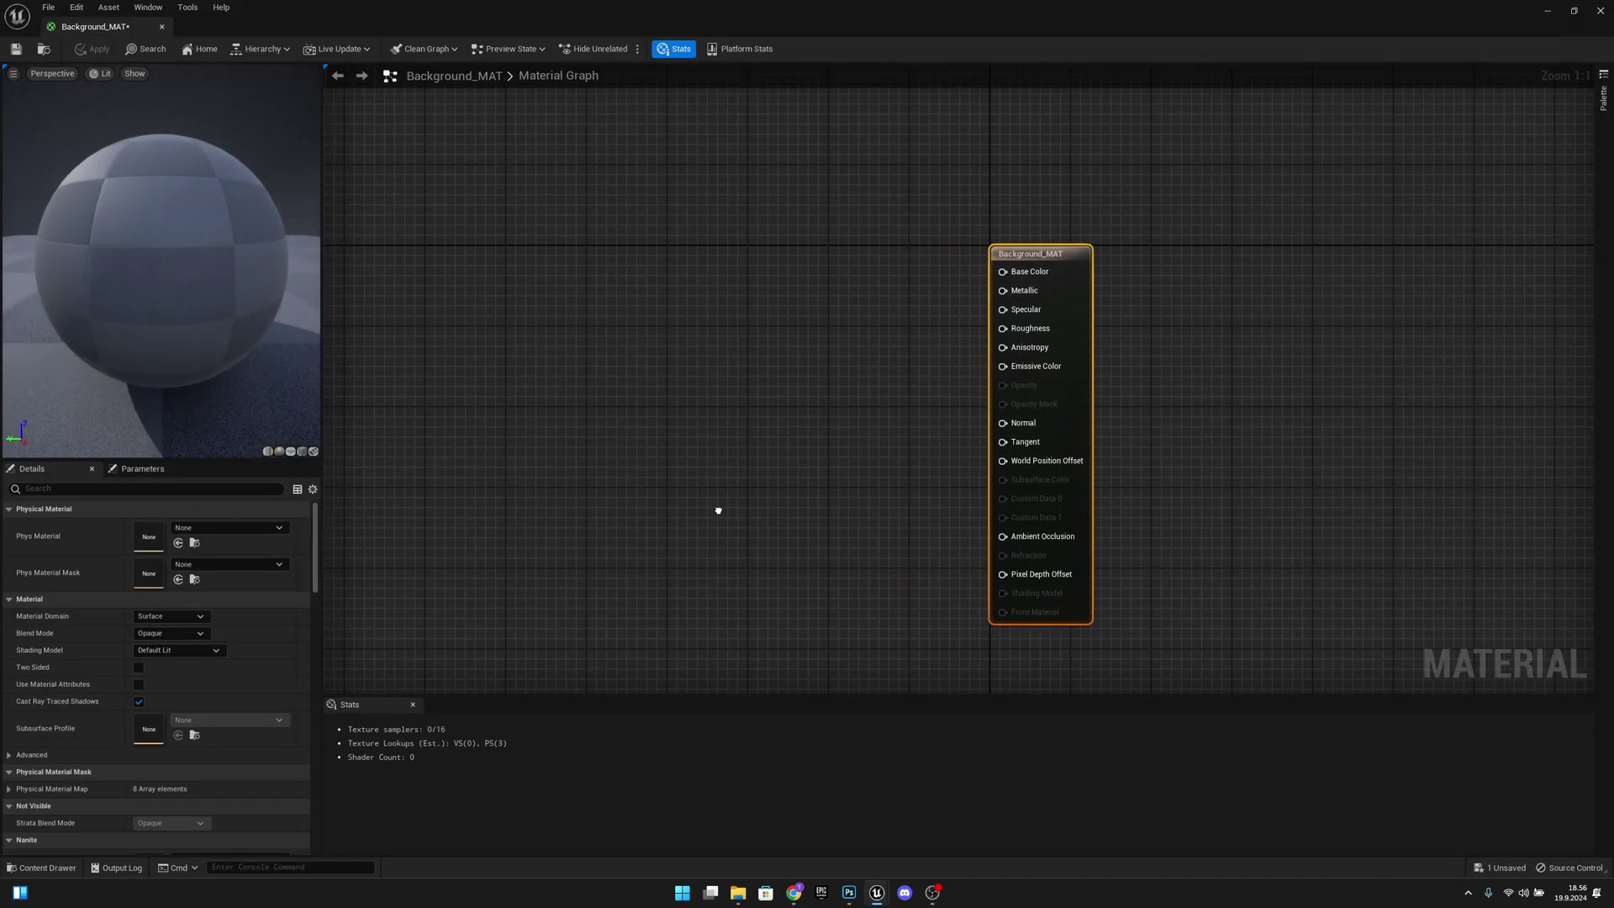
pyautogui.rightClick(715, 387)
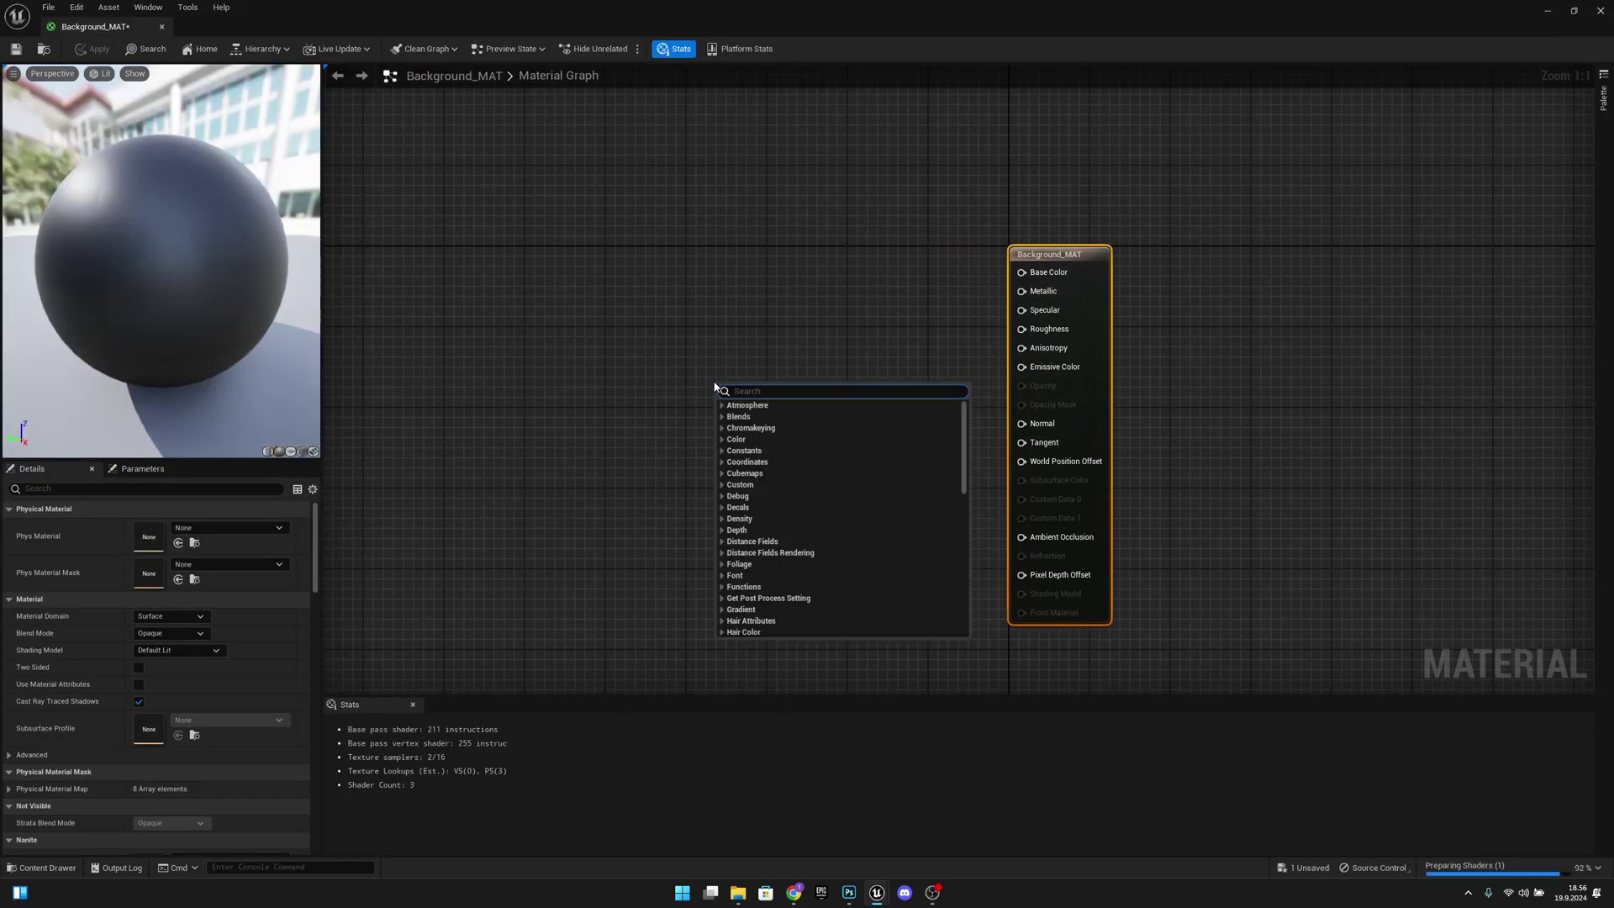
pyautogui.write('texture')
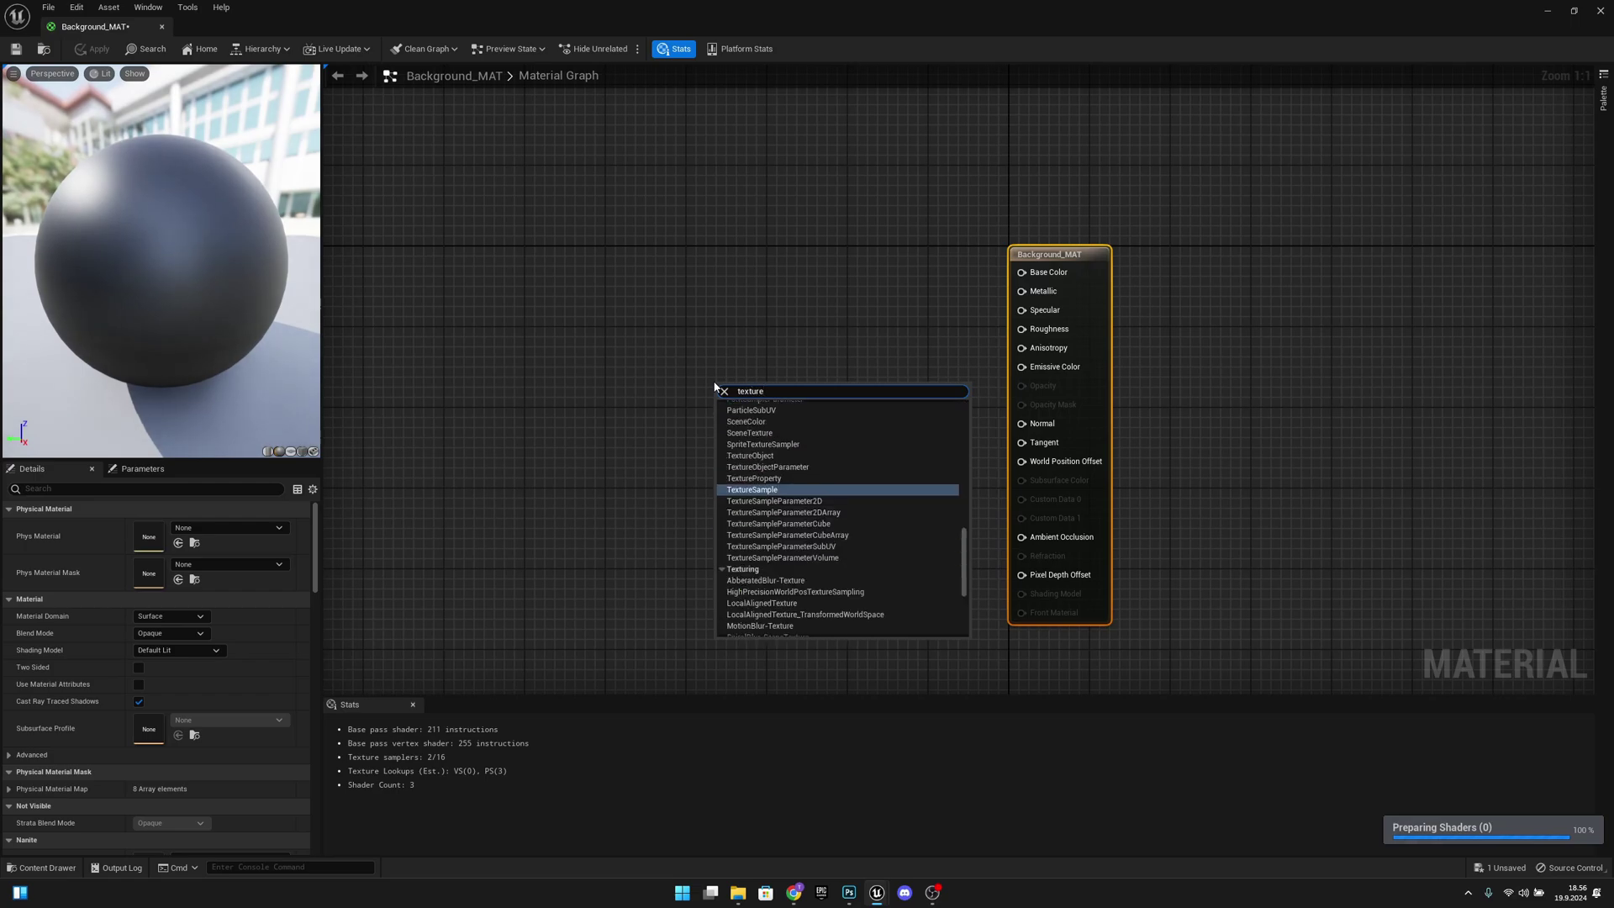
pyautogui.click(740, 491)
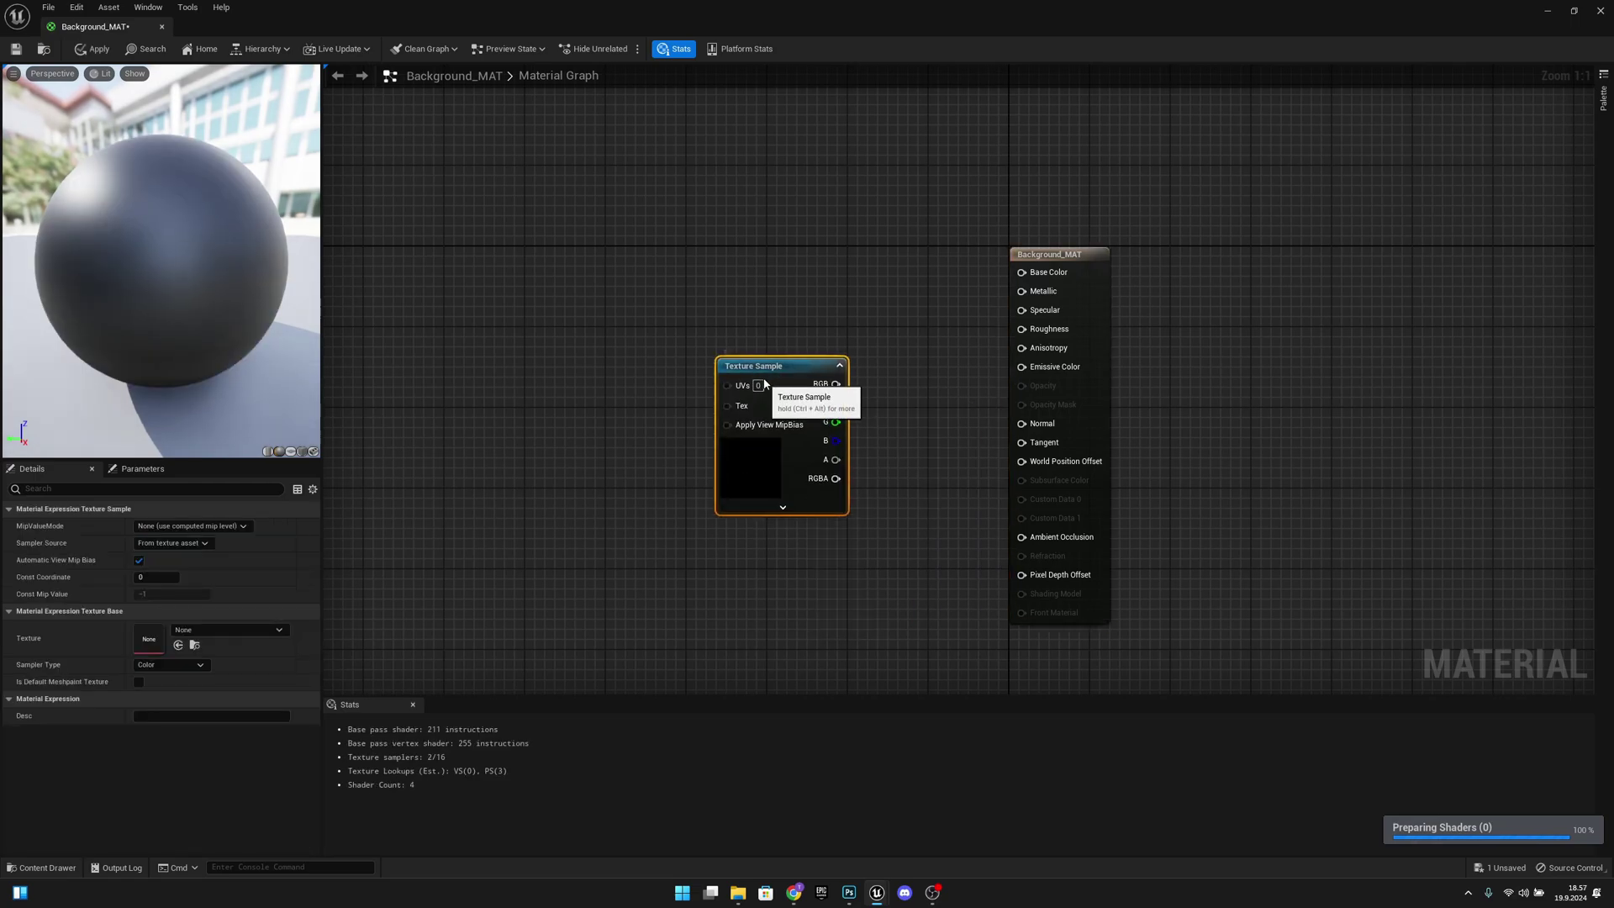
pyautogui.moveTo(815, 385); pyautogui.dragTo(1022, 367)
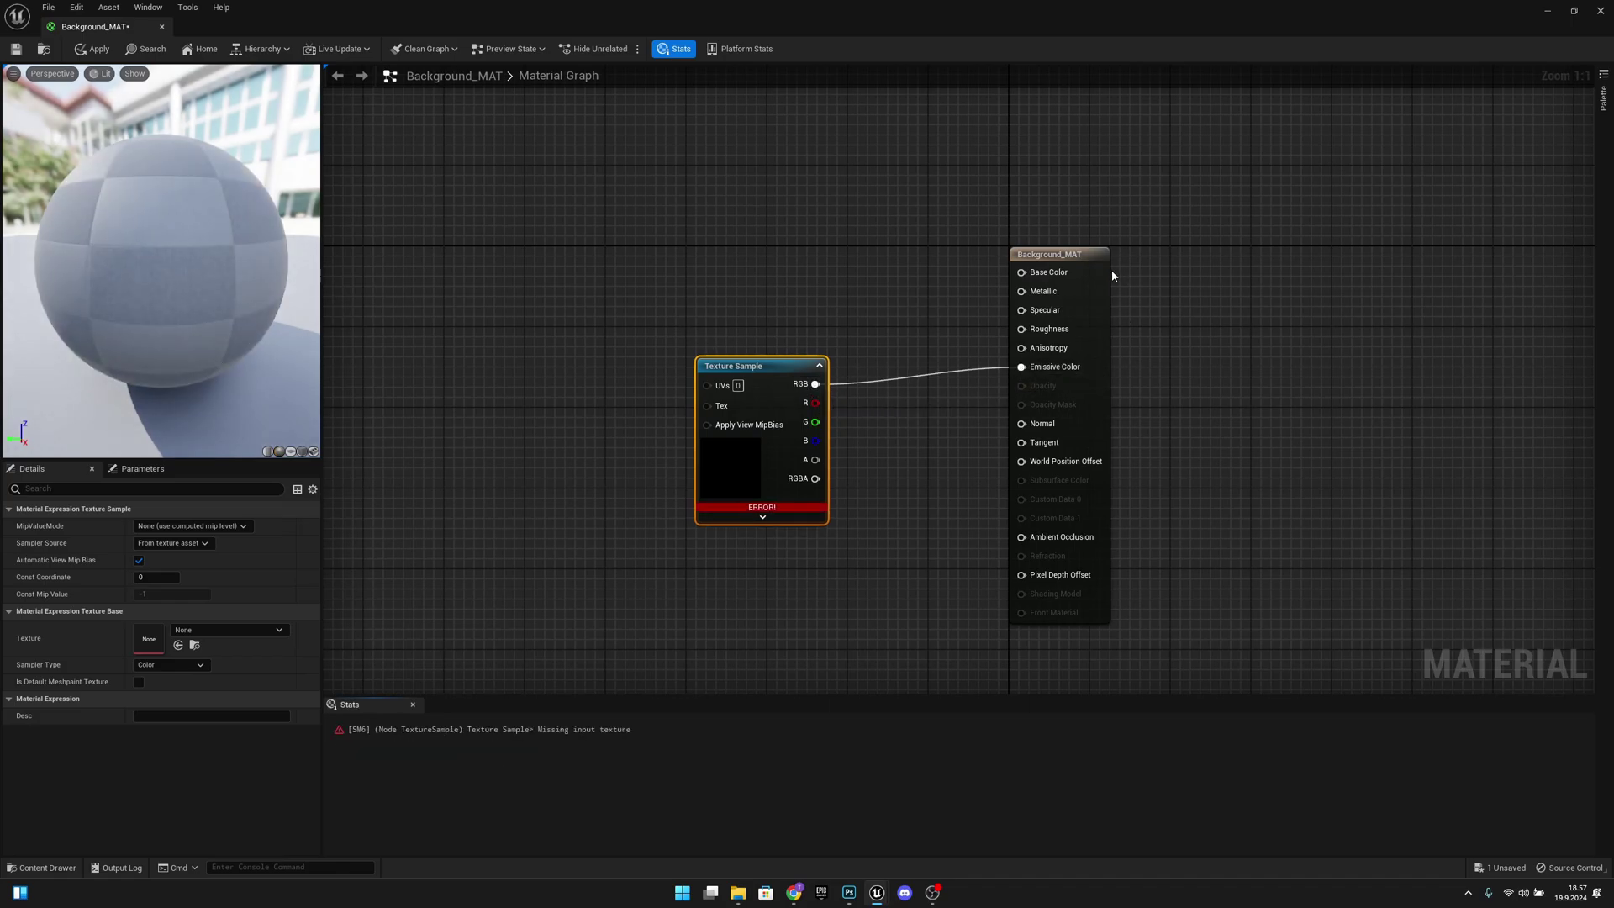
pyautogui.moveTo(1088, 261); pyautogui.dragTo(1088, 281)
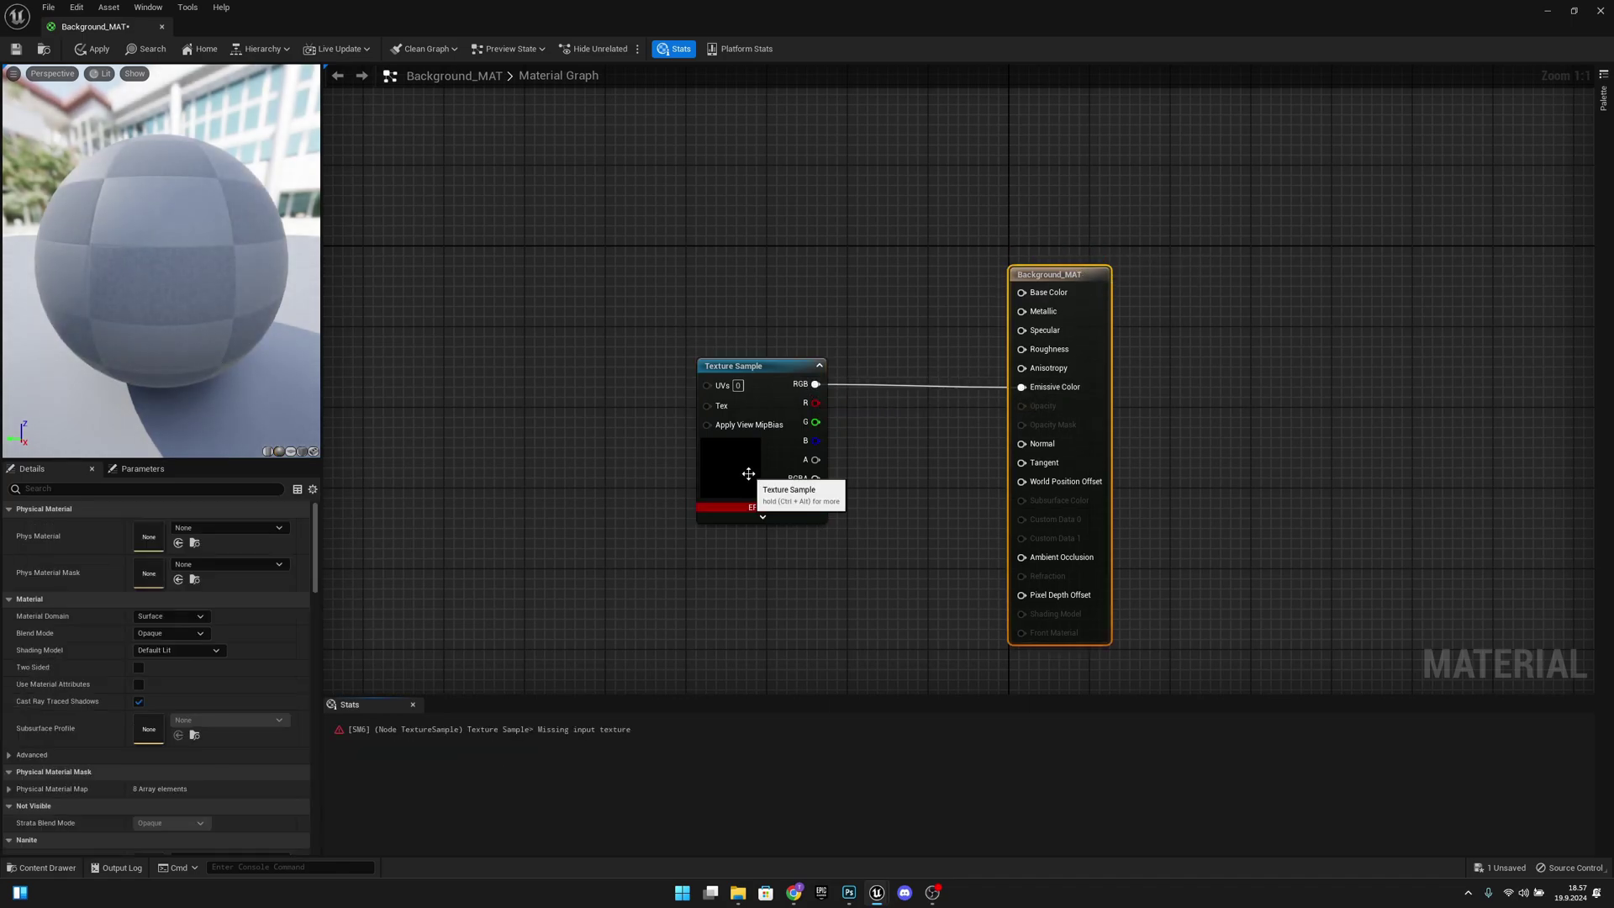
# Assign the Background texture to the Texture Sample node, then apply, save and close the material
pyautogui.click(750, 443)
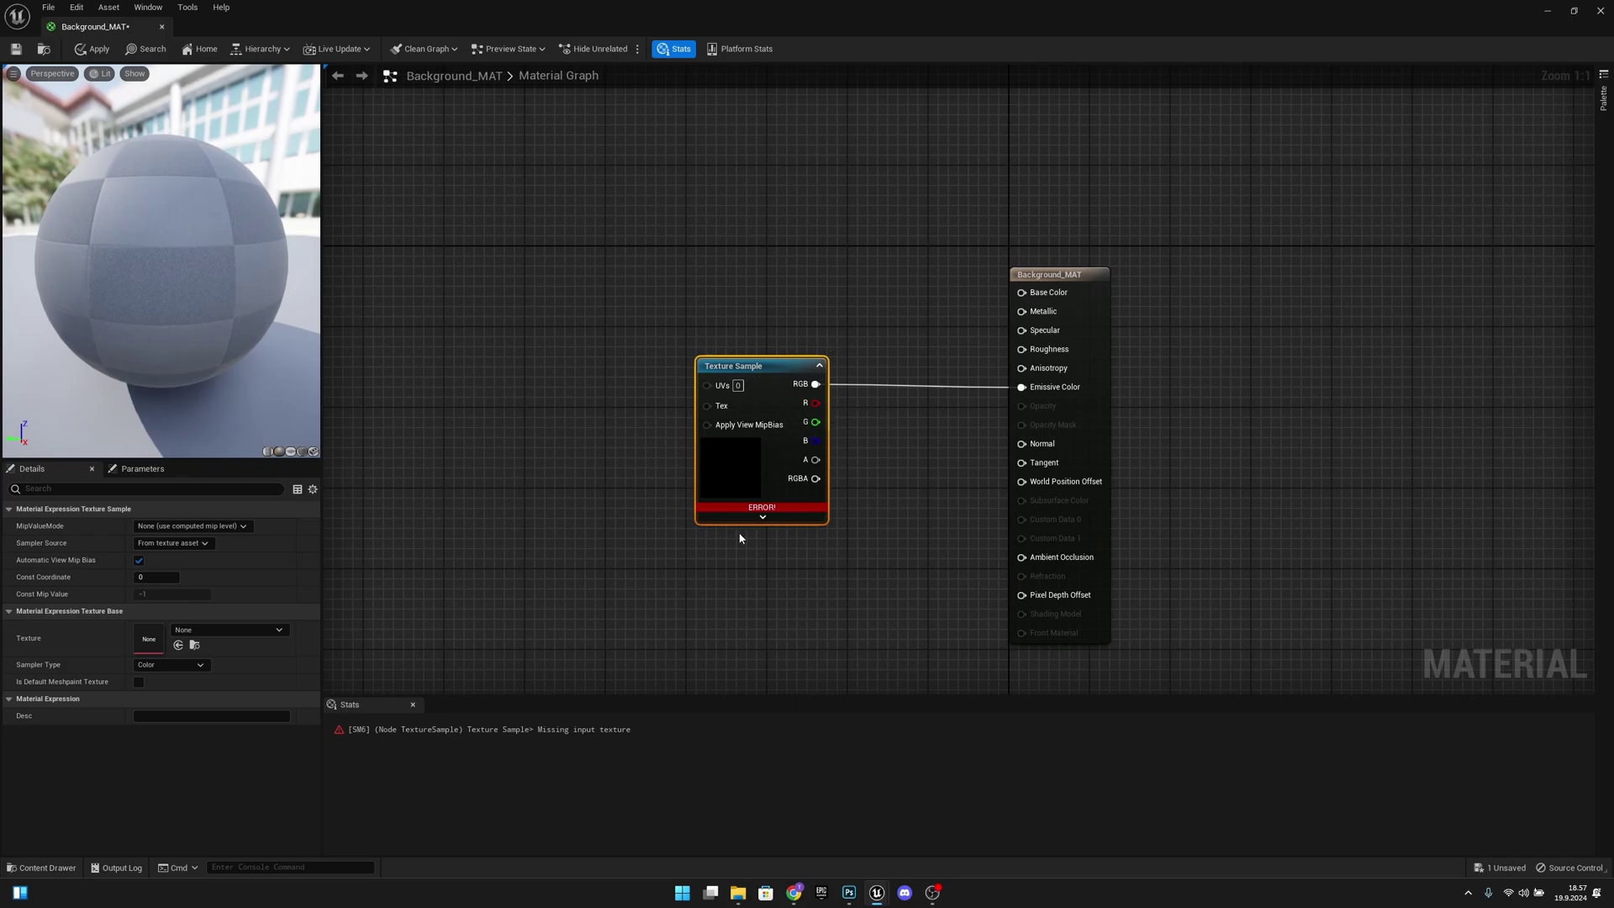
pyautogui.click(214, 631)
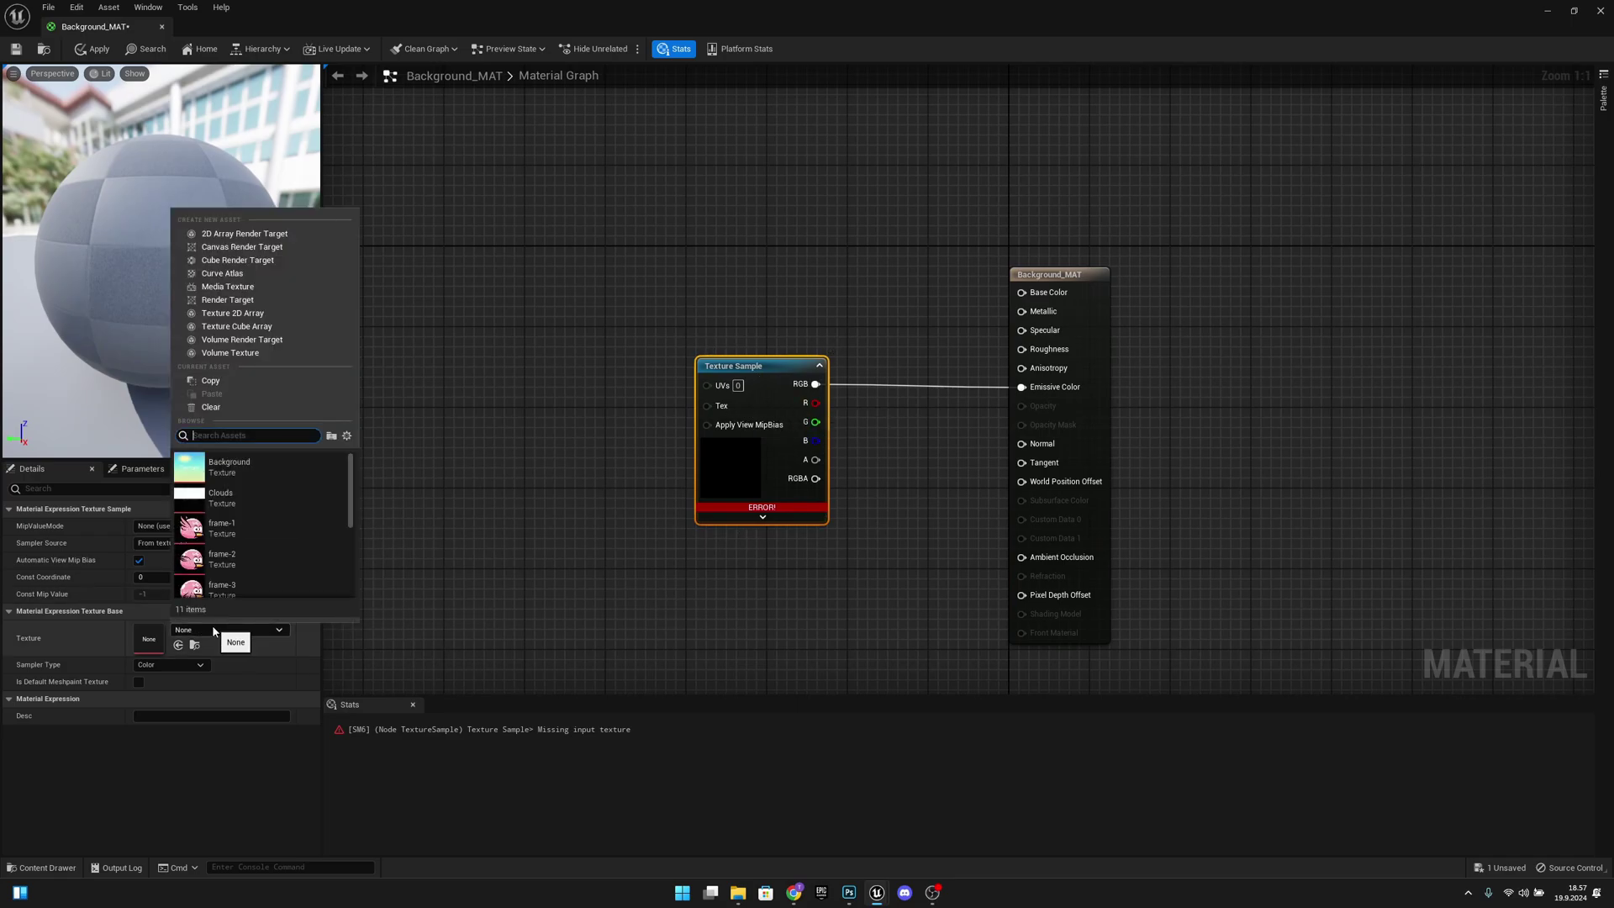
pyautogui.click(267, 463)
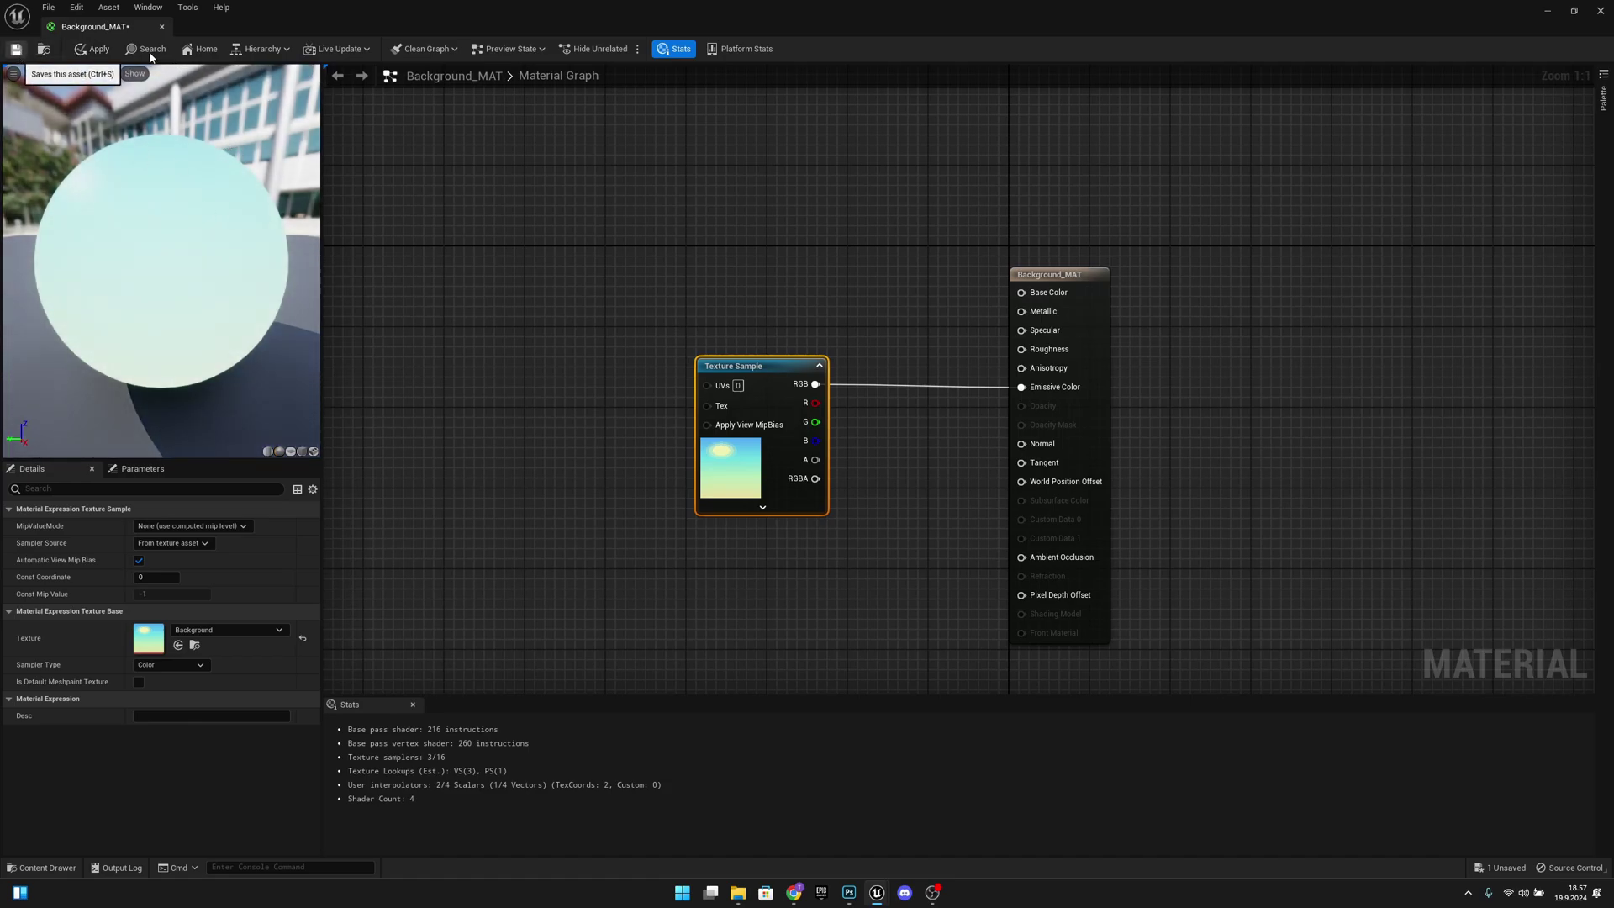
pyautogui.click(98, 48)
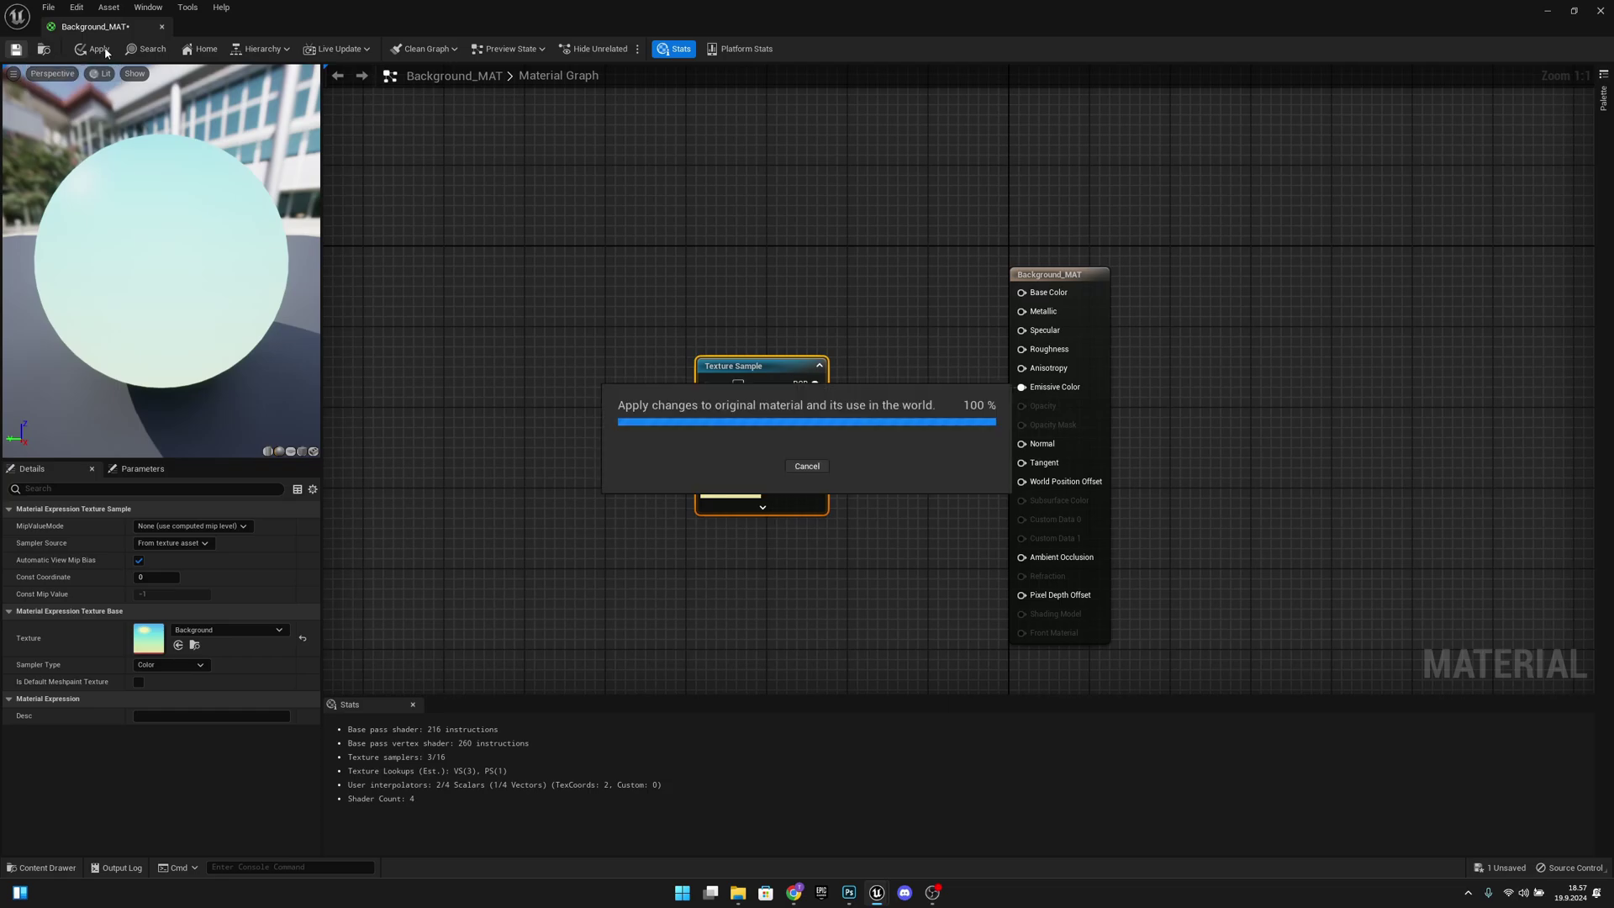
pyautogui.hotkey('ctrl', 's')
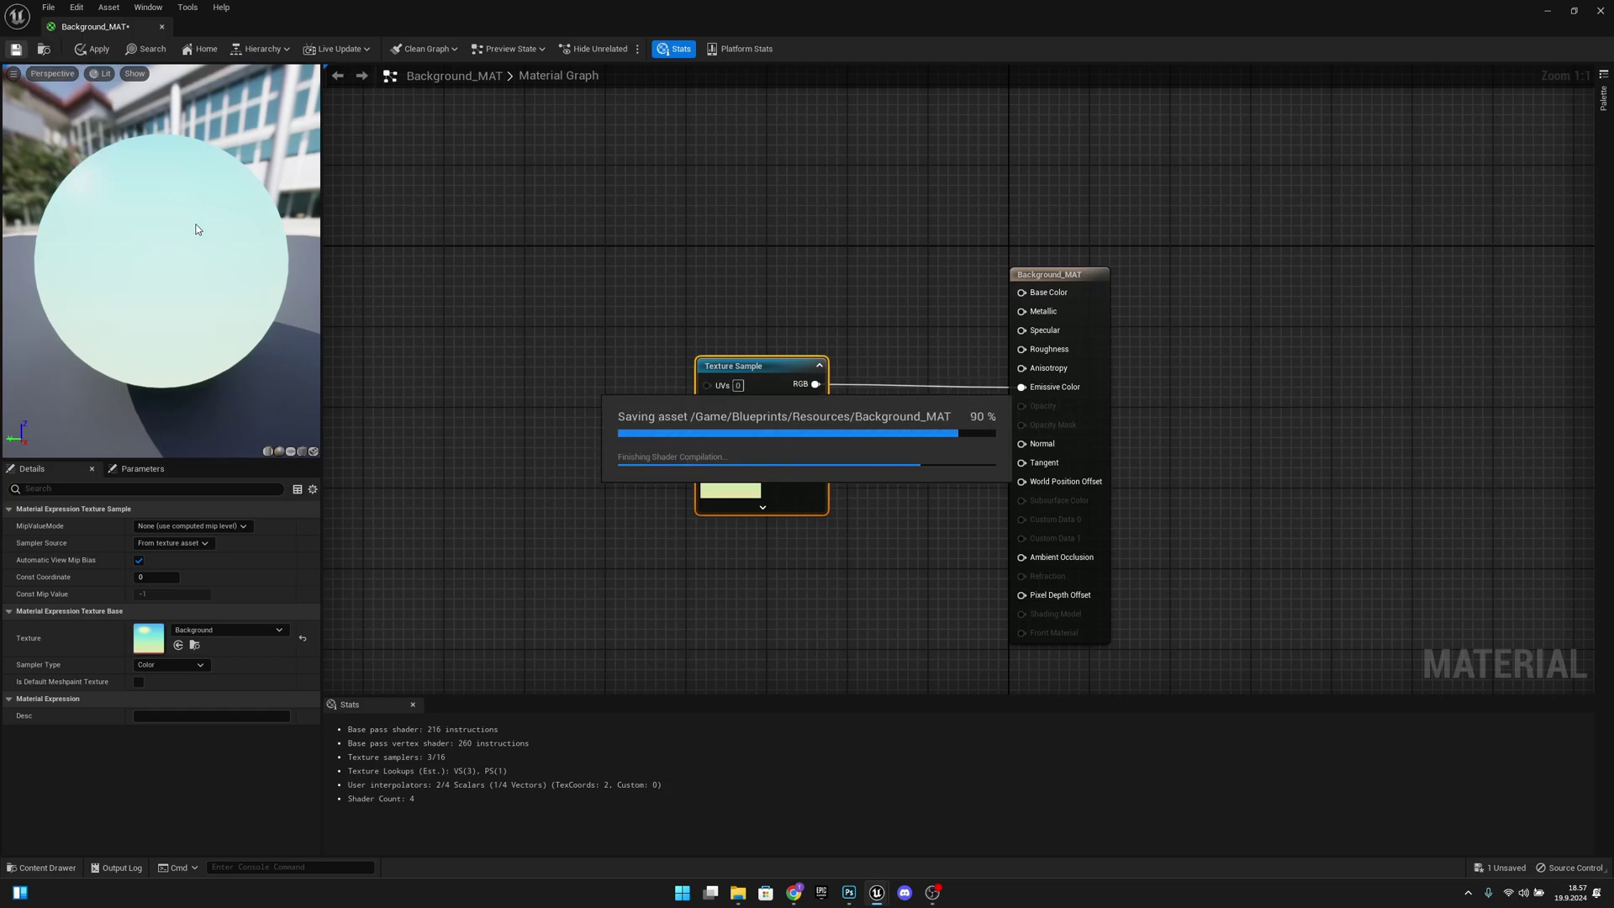
pyautogui.click(162, 27)
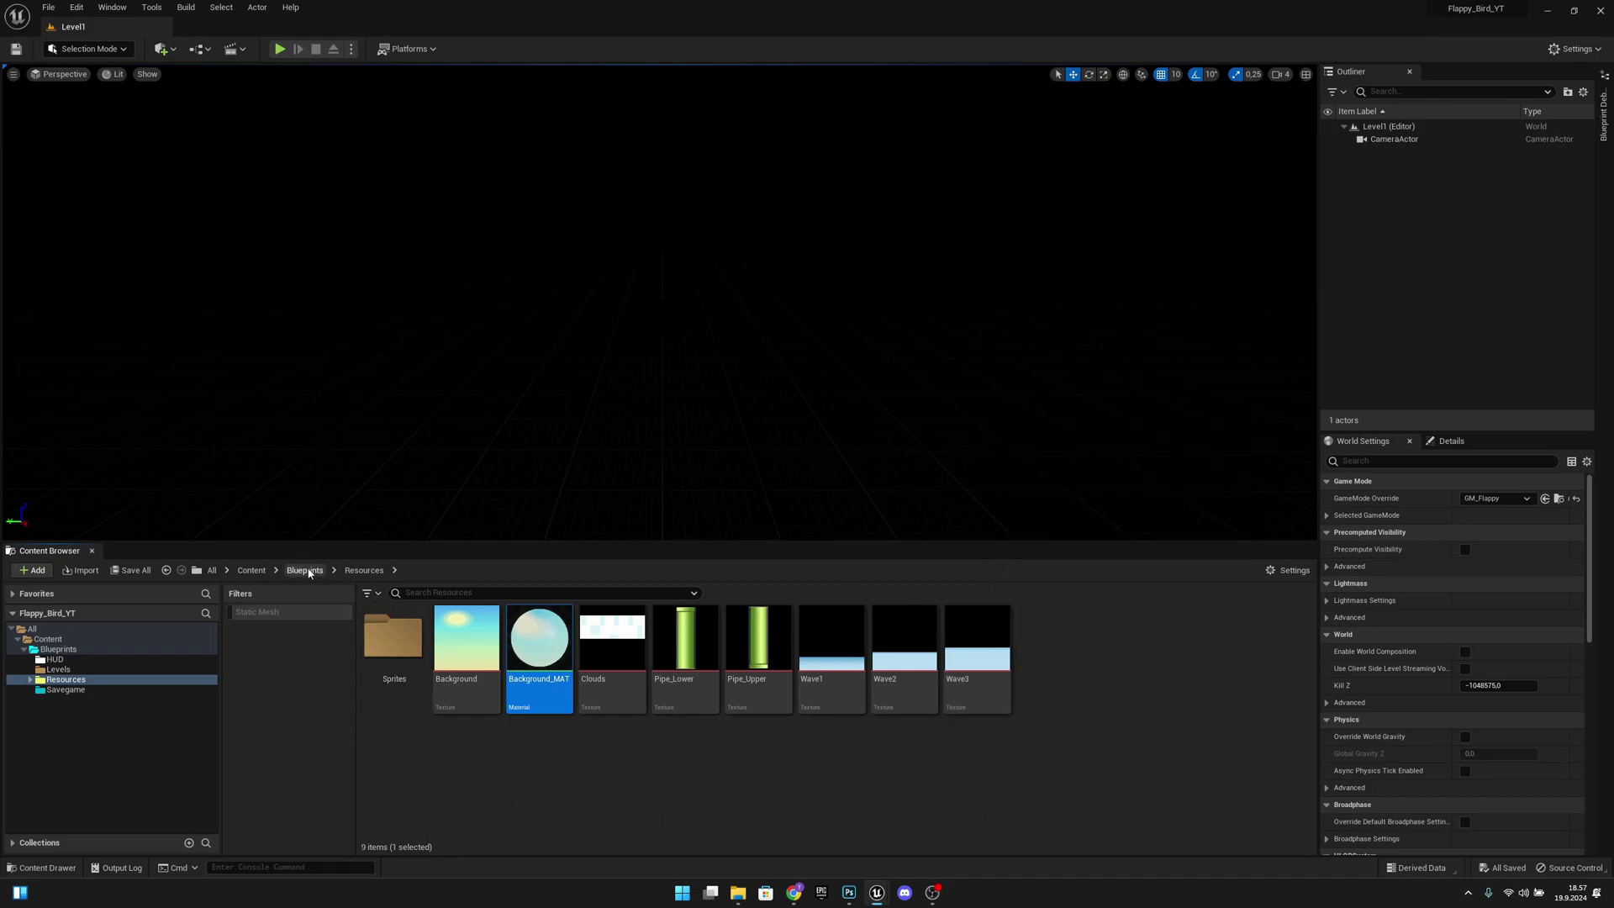
# Create an Actor Blueprint class named Background in the Blueprints folder
pyautogui.click(306, 571)
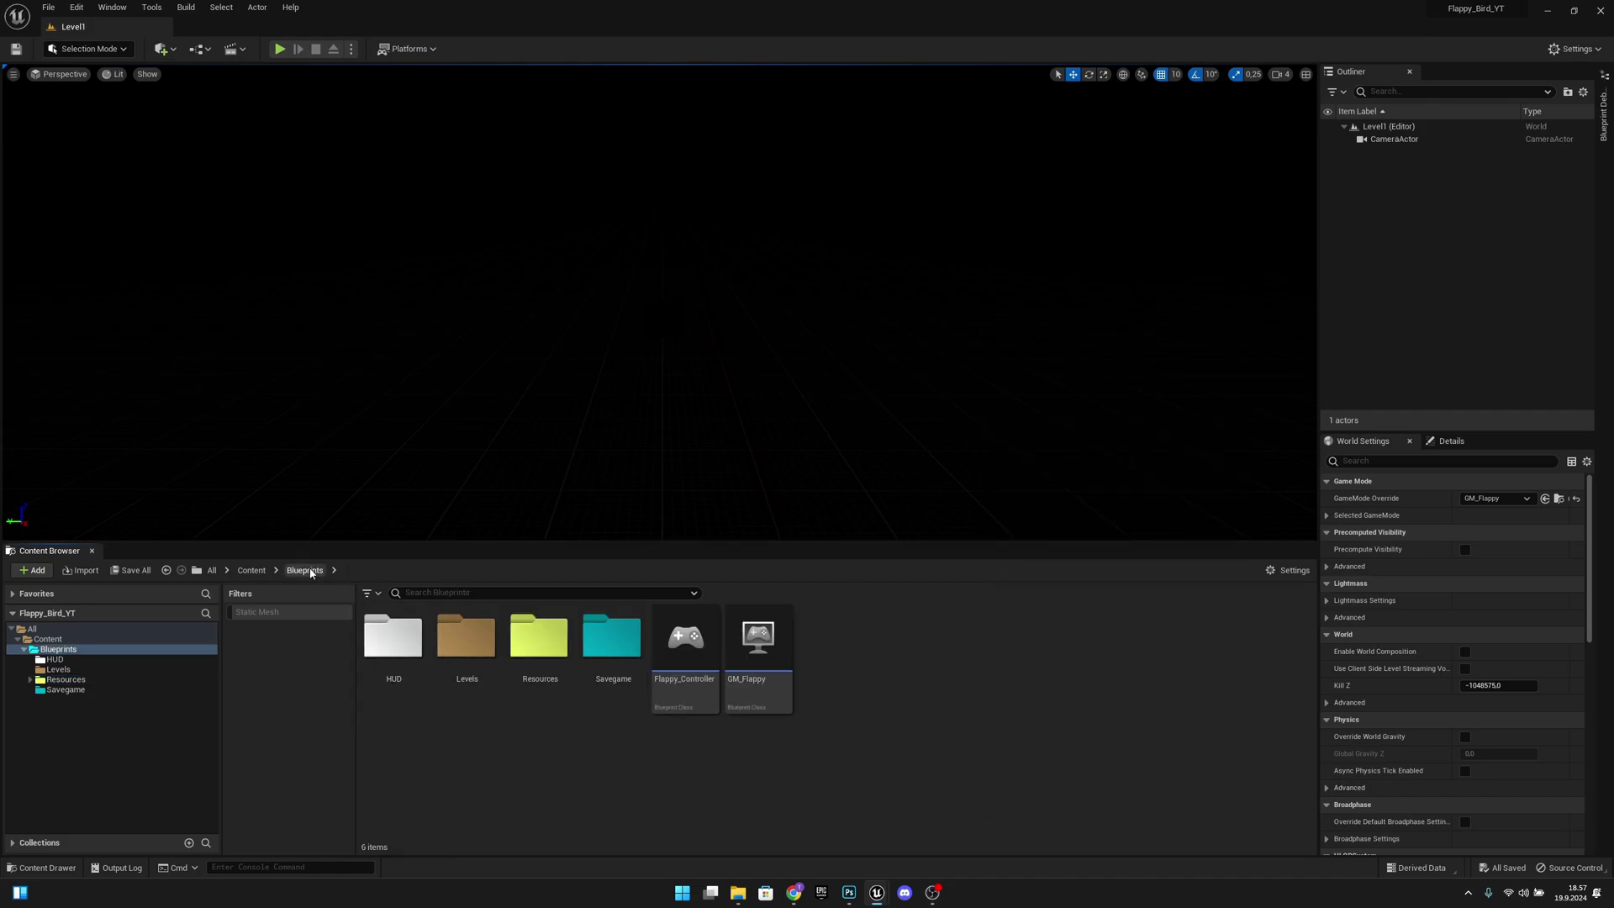
pyautogui.rightClick(849, 656)
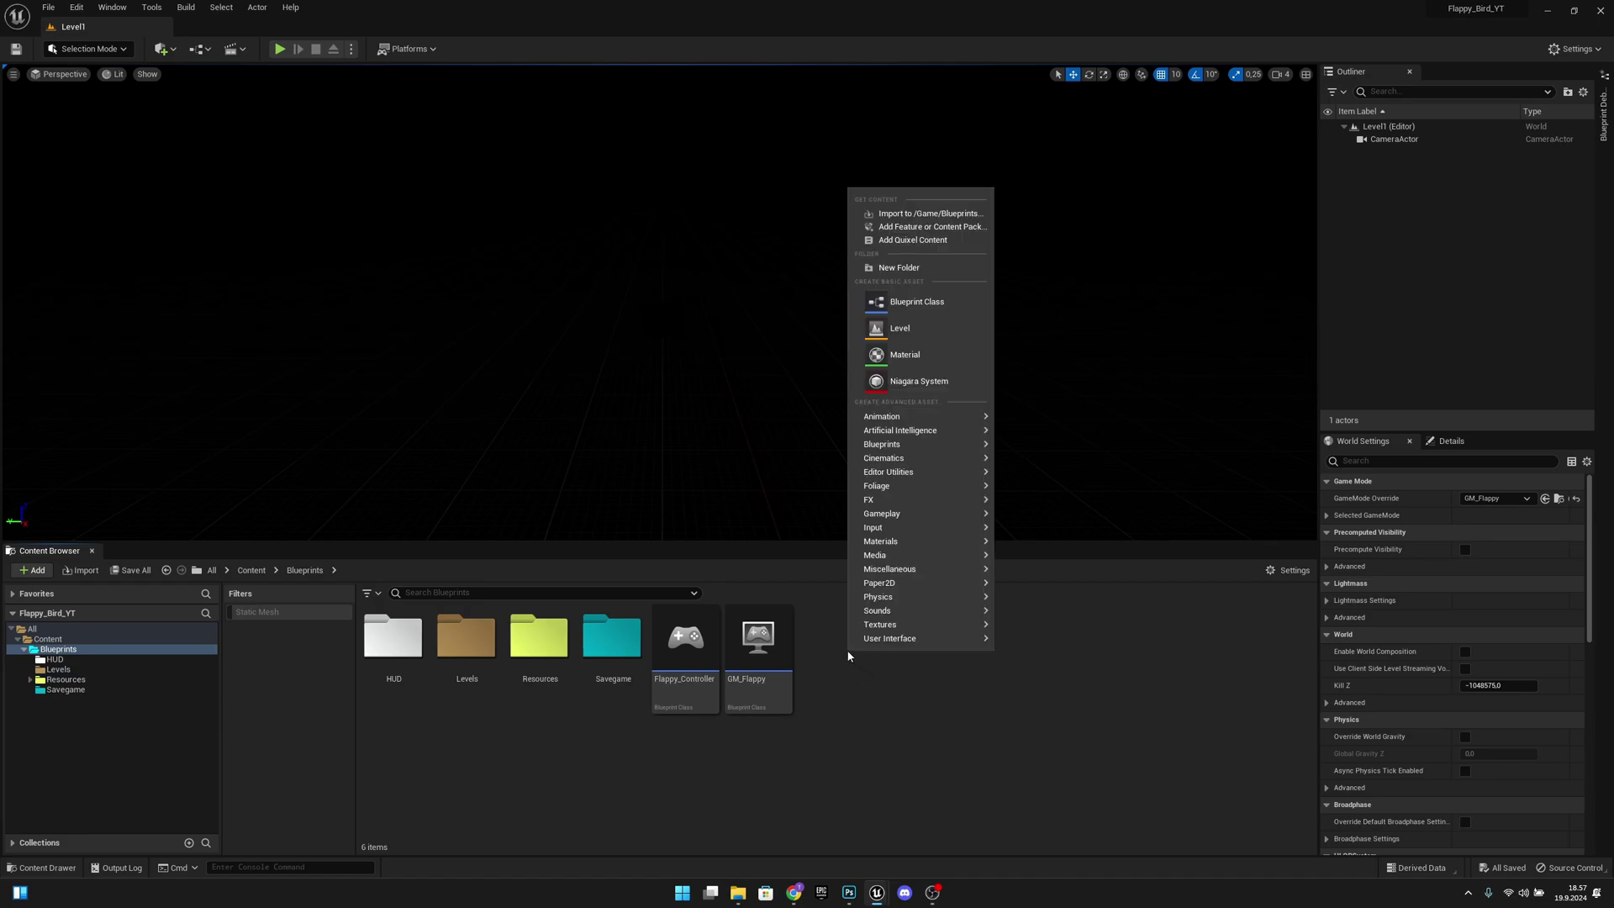
pyautogui.click(916, 302)
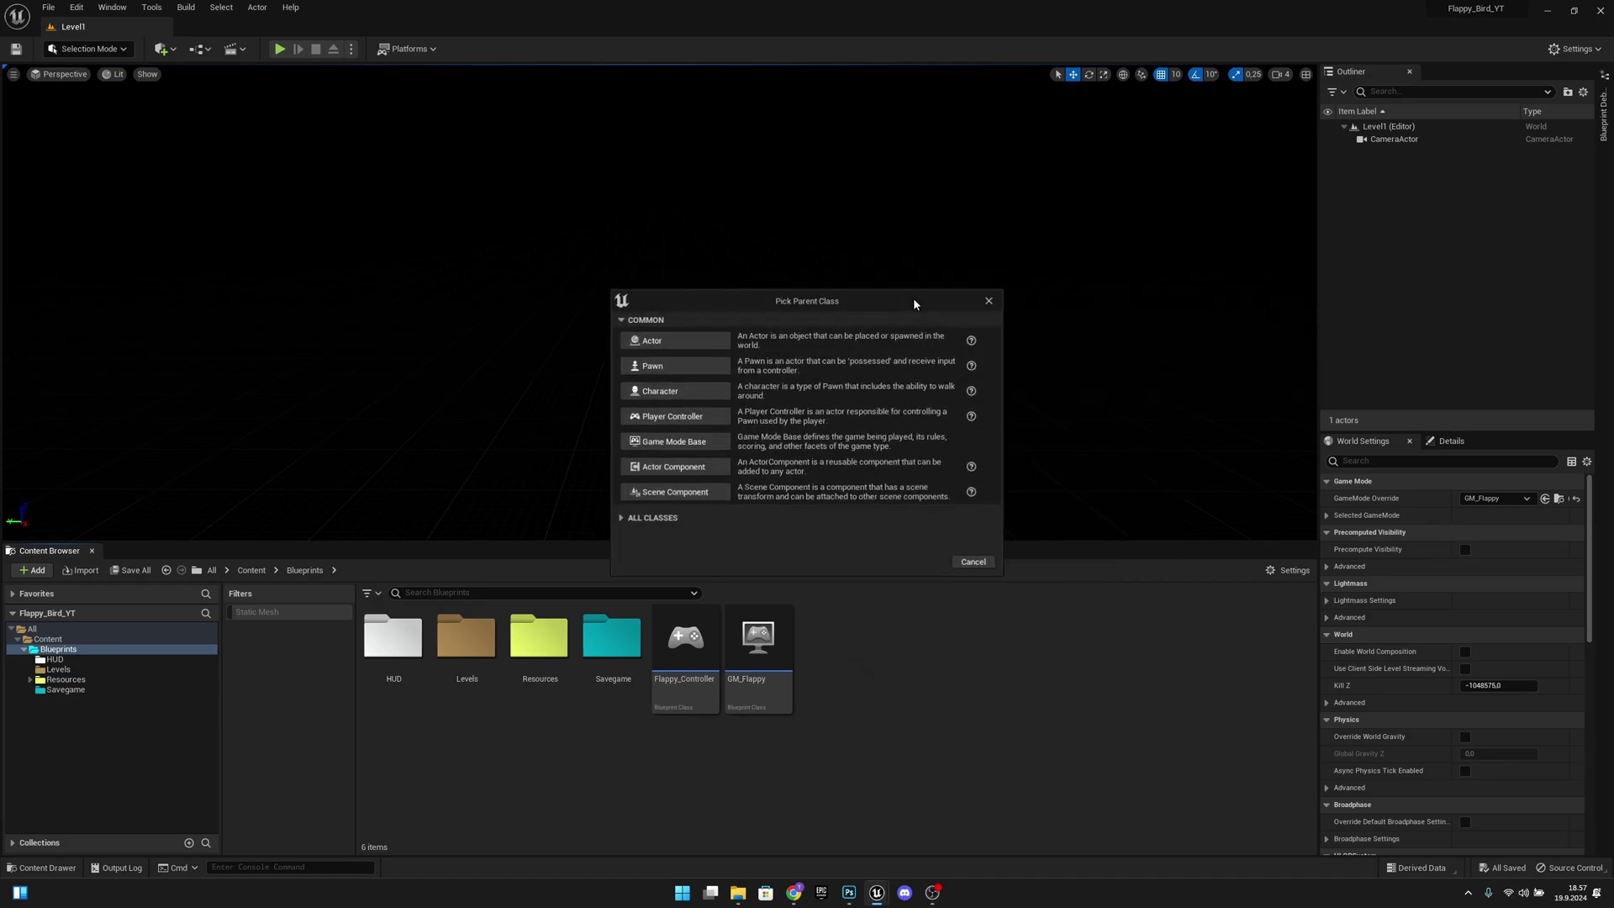
pyautogui.click(685, 346)
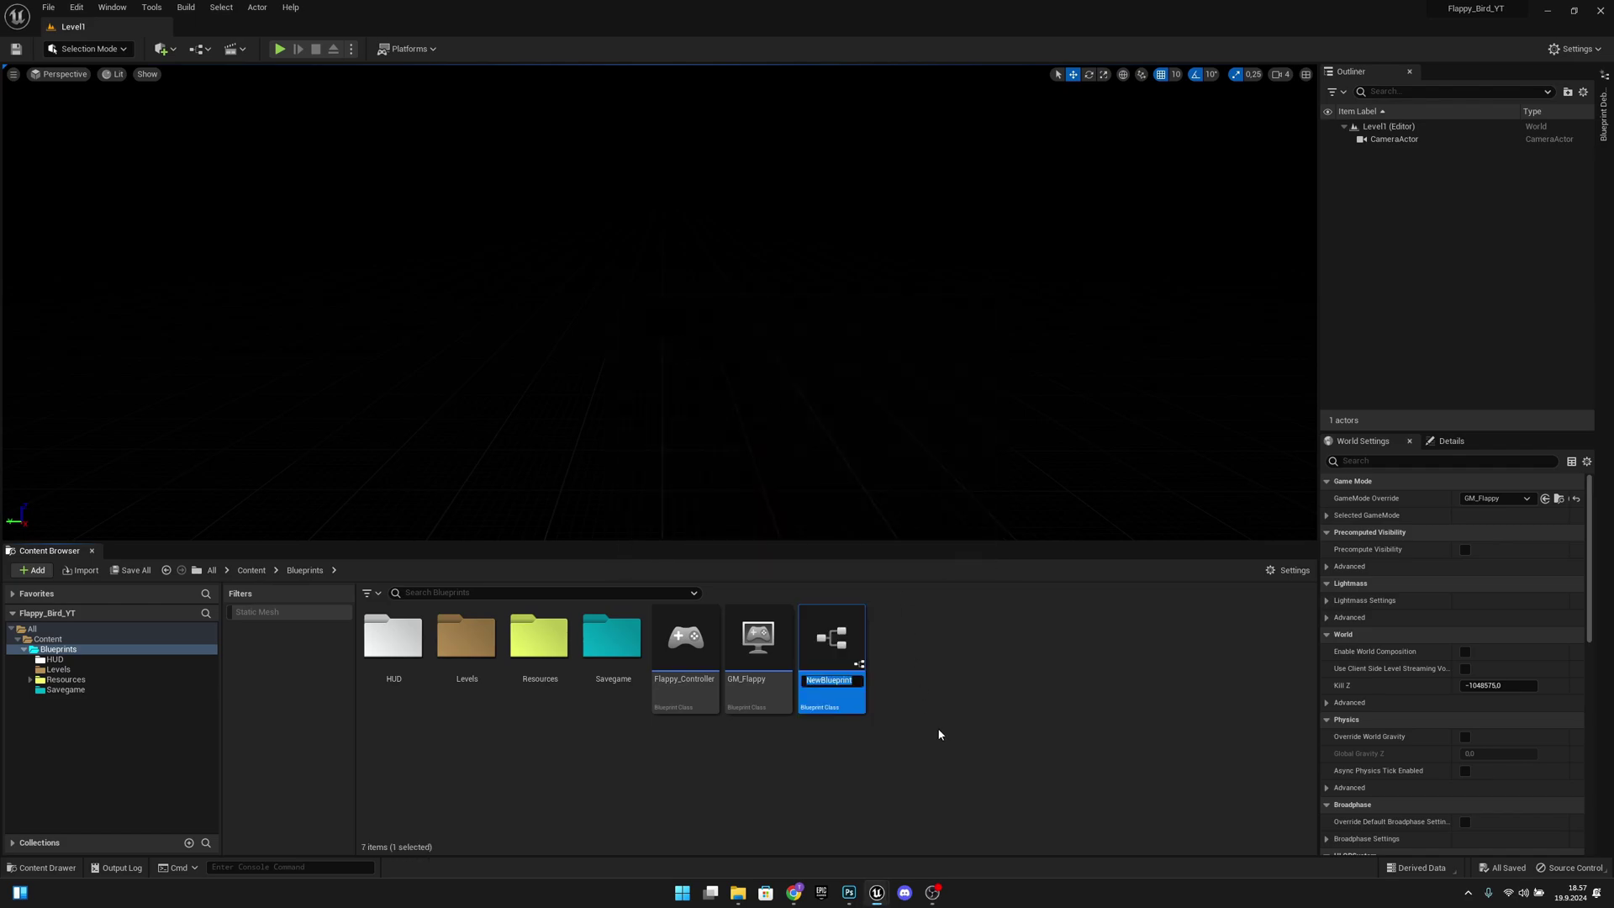
pyautogui.write('Background')
pyautogui.press('Return')
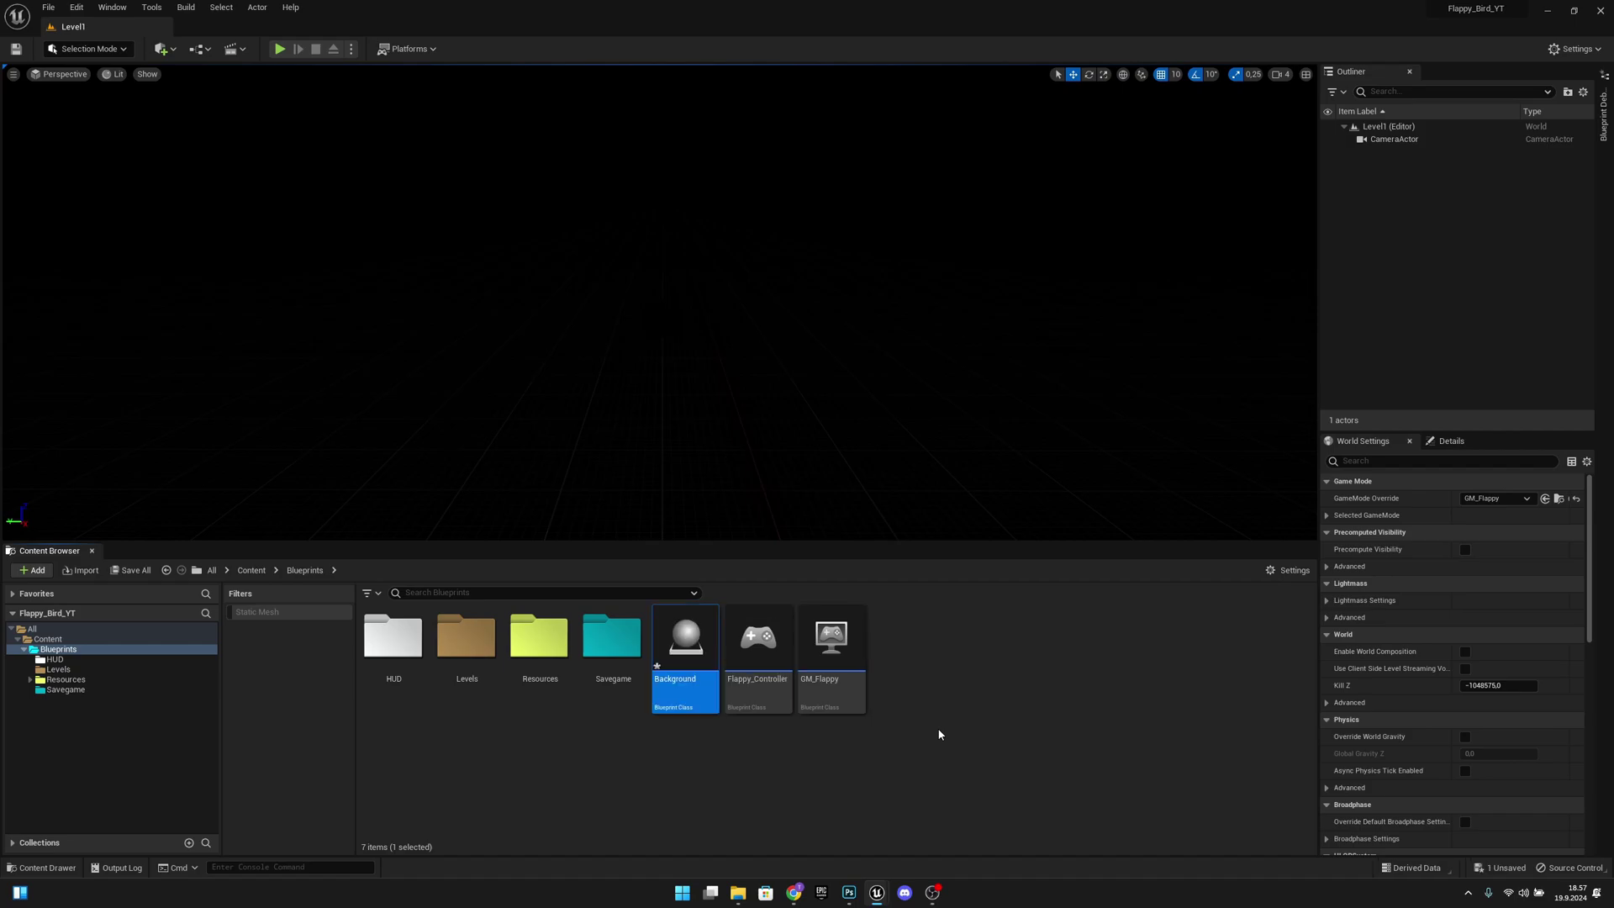
# Open the Background blueprint and add a Cube component under its default scene root
pyautogui.doubleClick(698, 657)
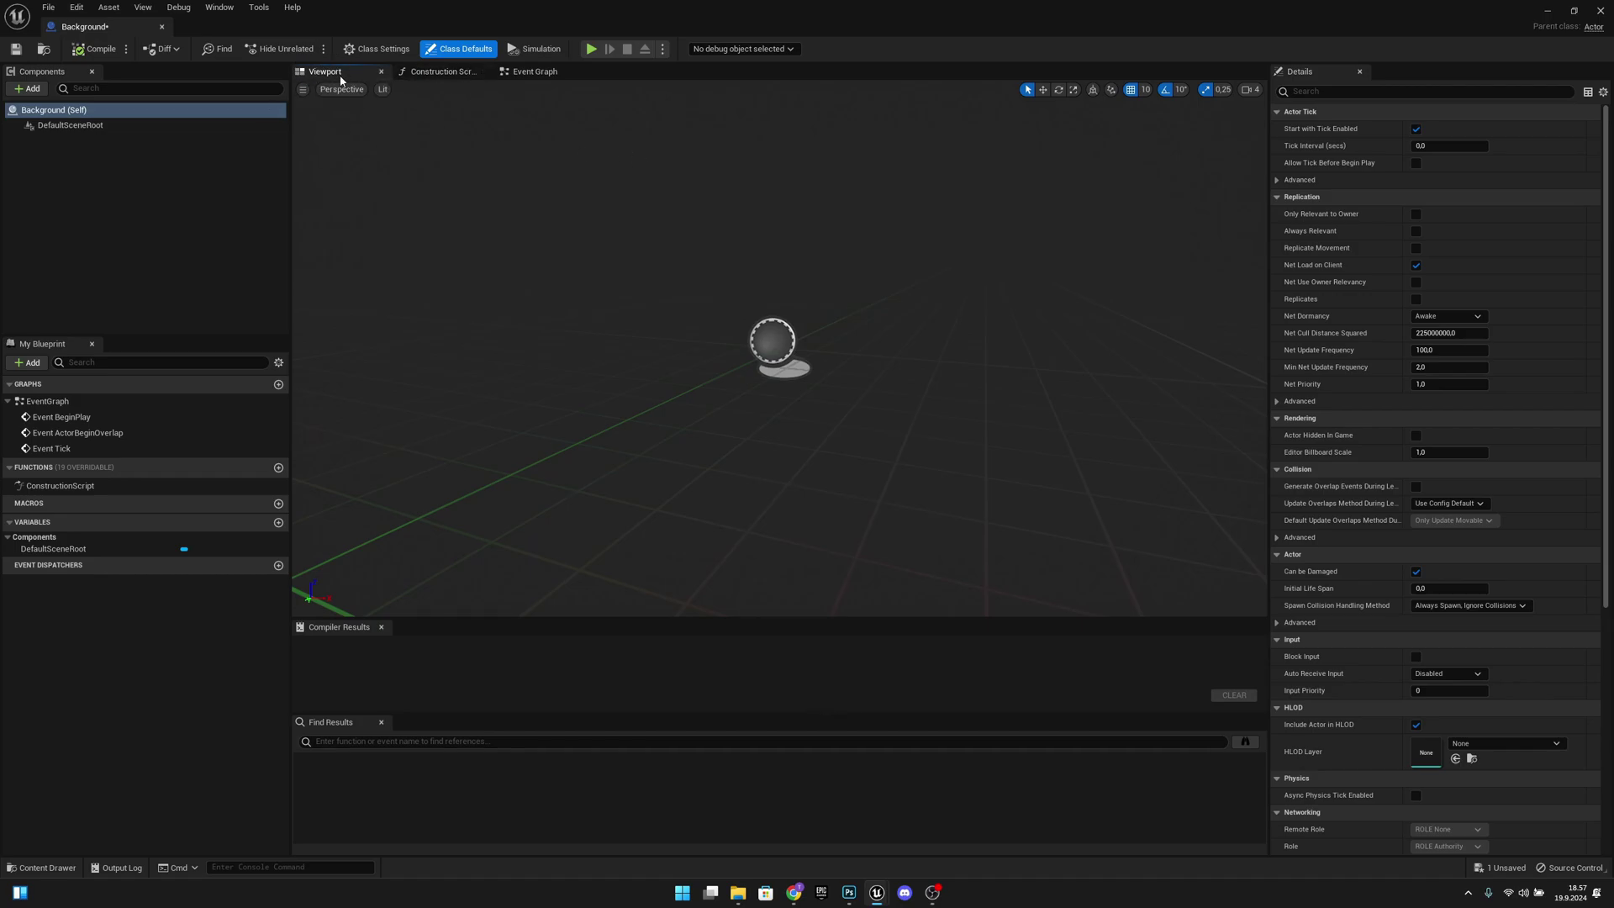
pyautogui.click(27, 88)
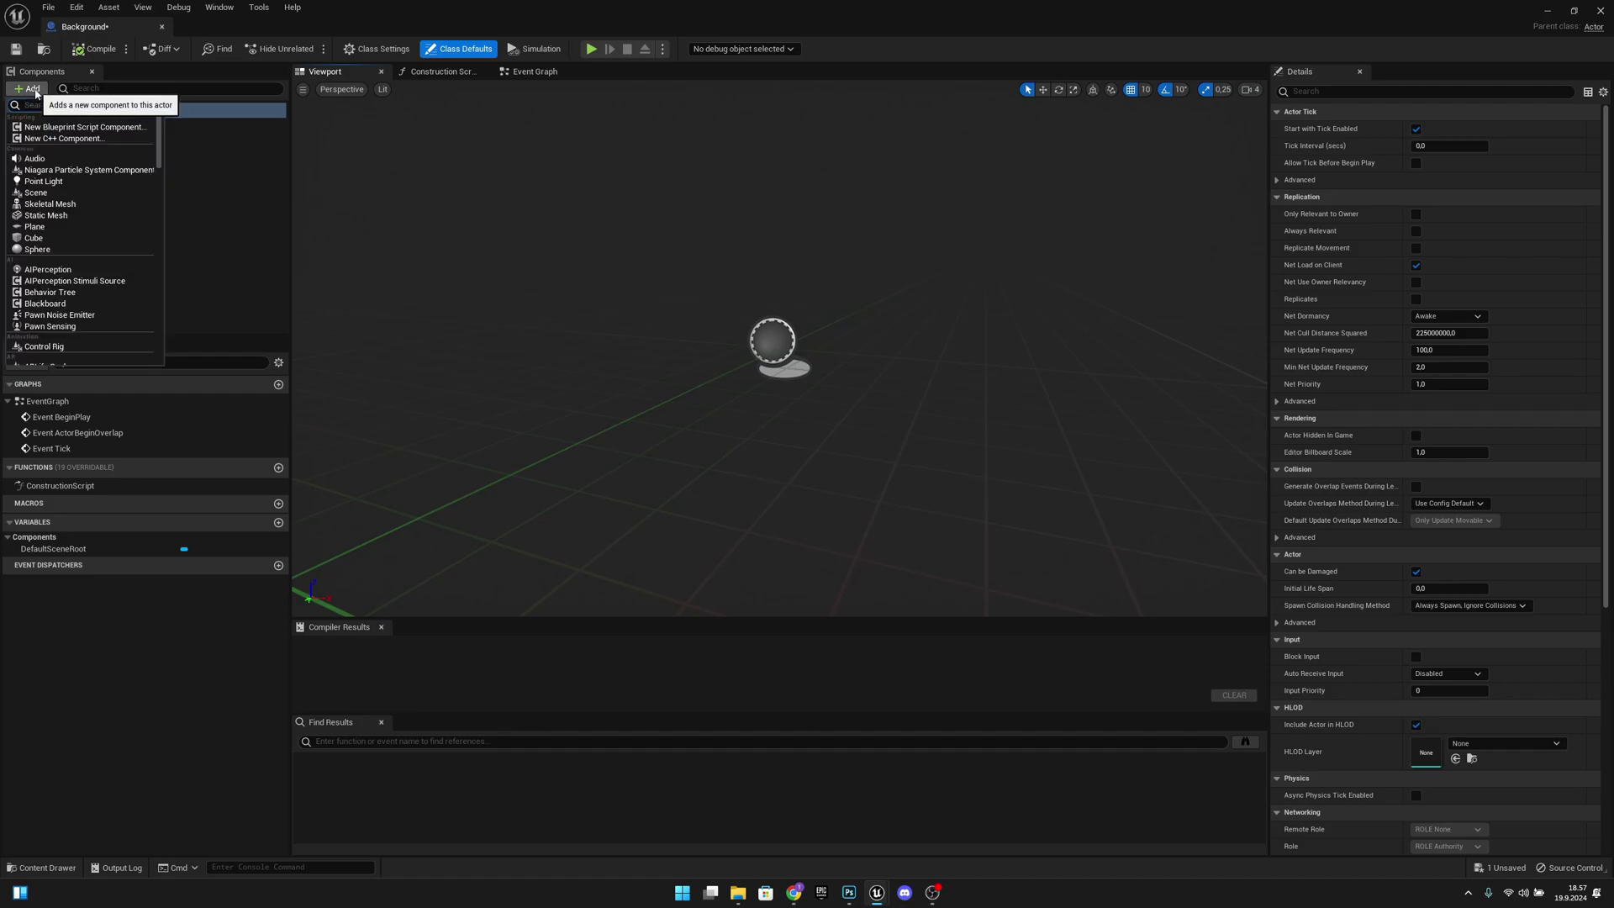
pyautogui.click(41, 239)
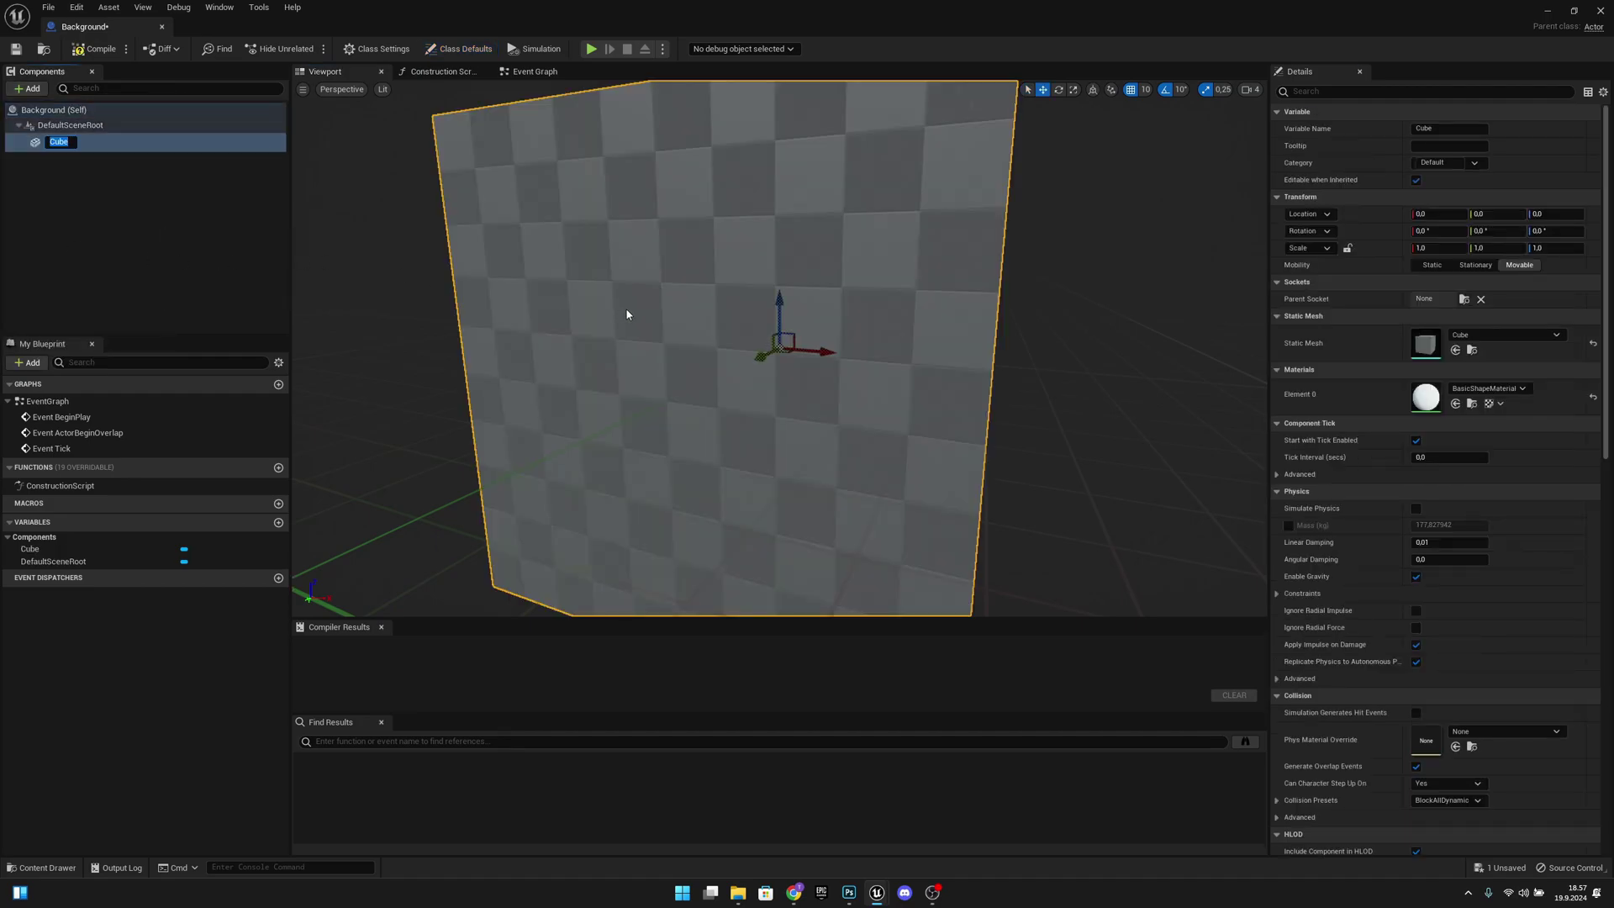
# Set the Cube component's scale to 35 in X, 0.01 in Y and 65 in Z, without locking the proportions
pyautogui.scroll(-8, 696, 302)
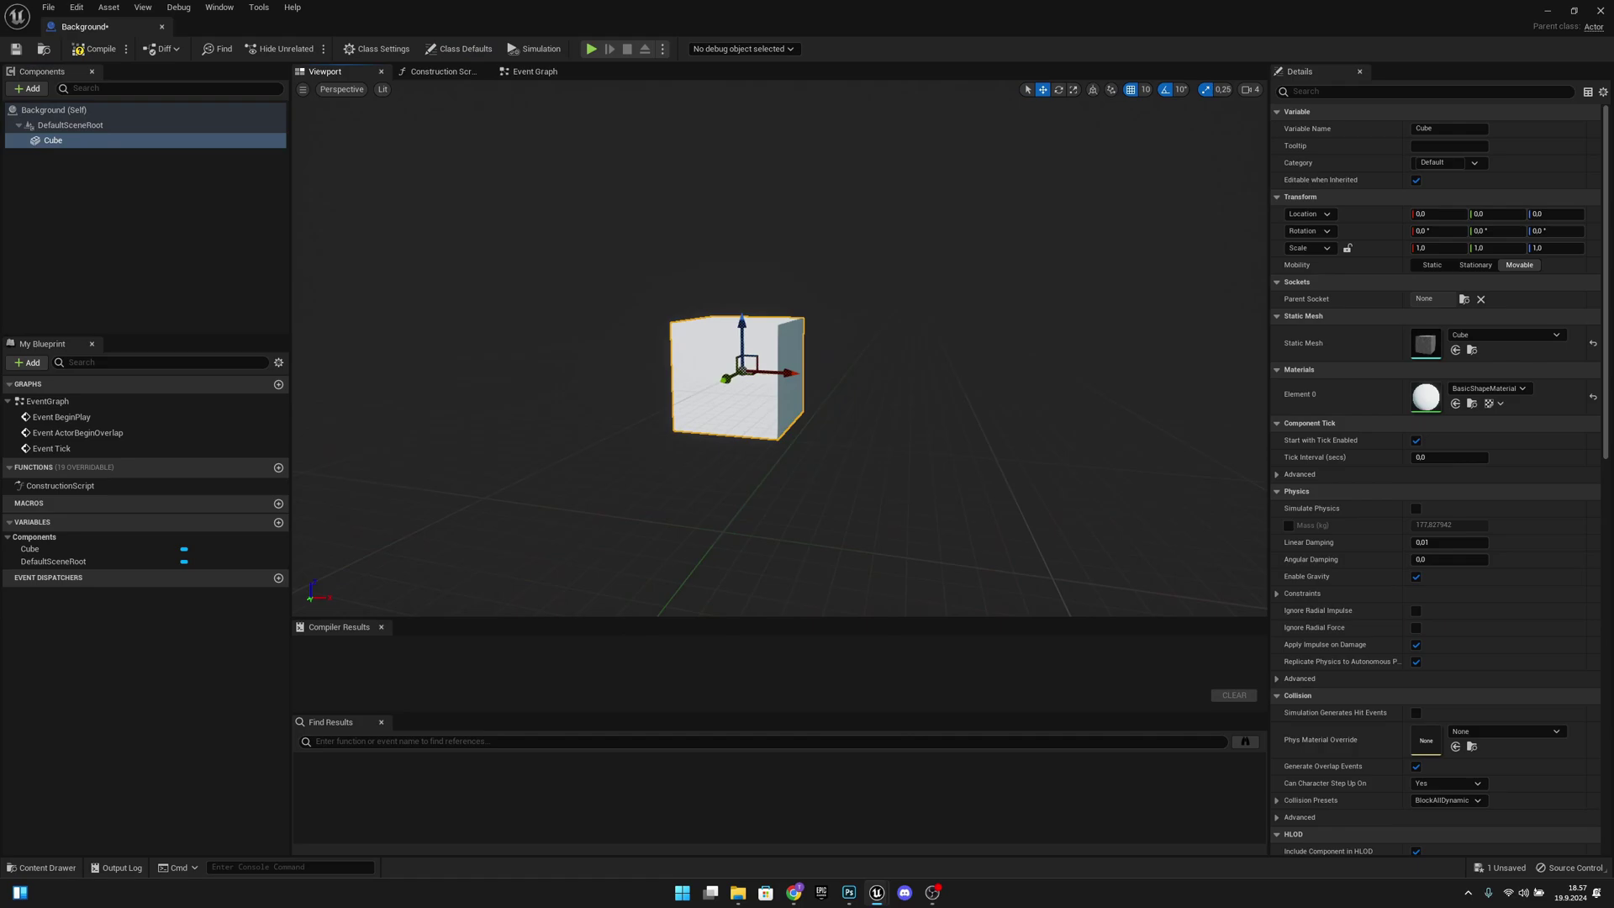
pyautogui.scroll(-2, 765, 353)
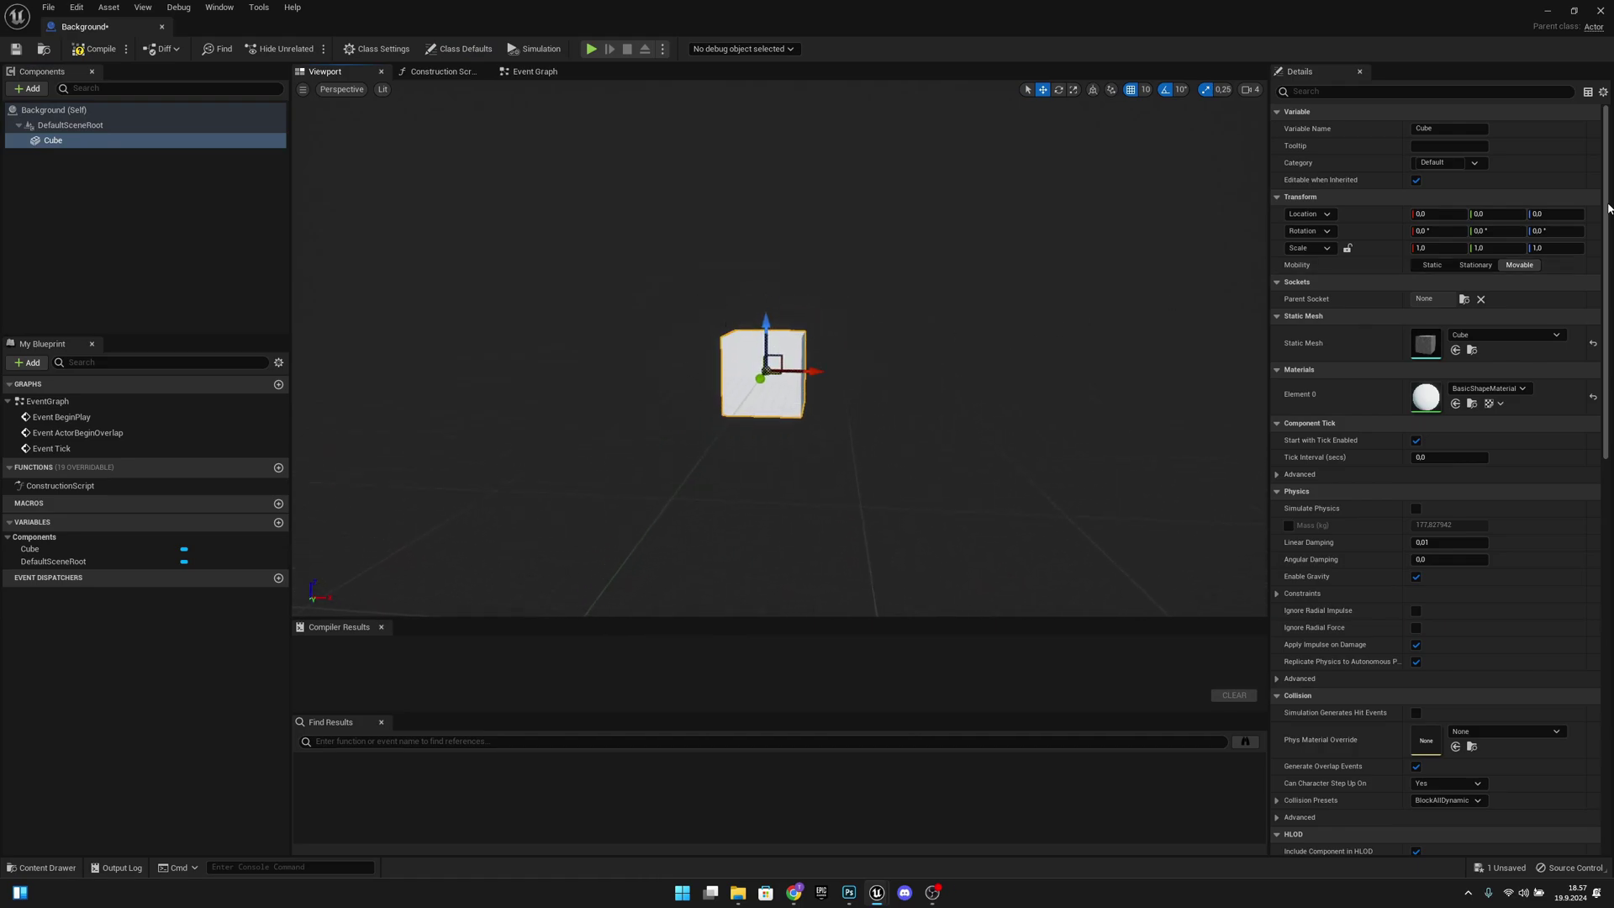
pyautogui.click(1346, 248)
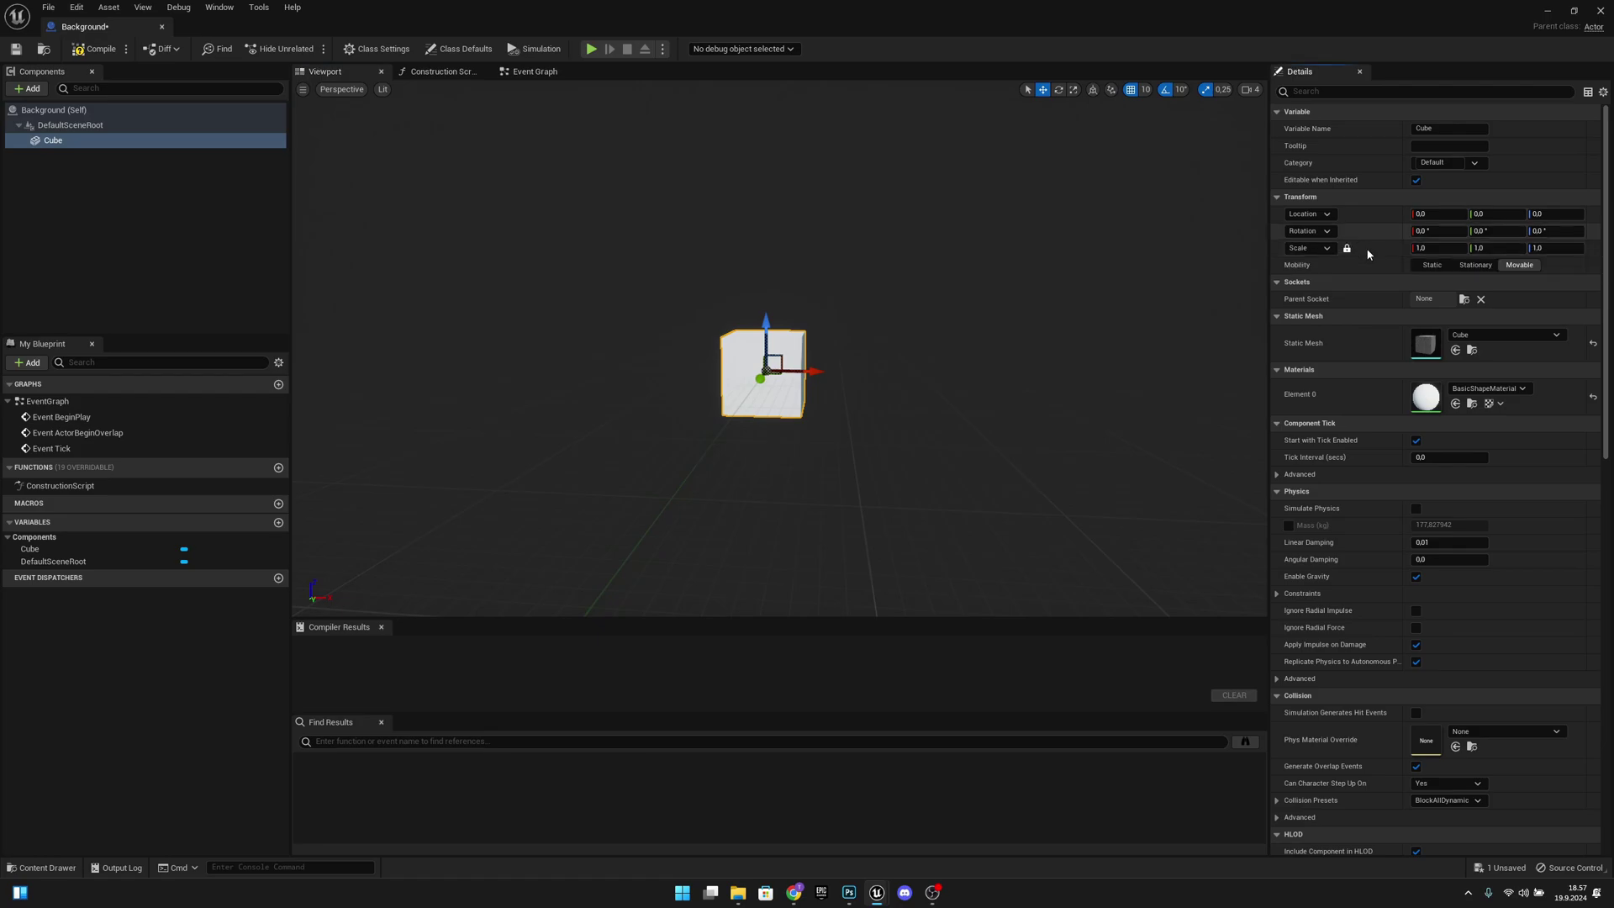
pyautogui.click(1347, 248)
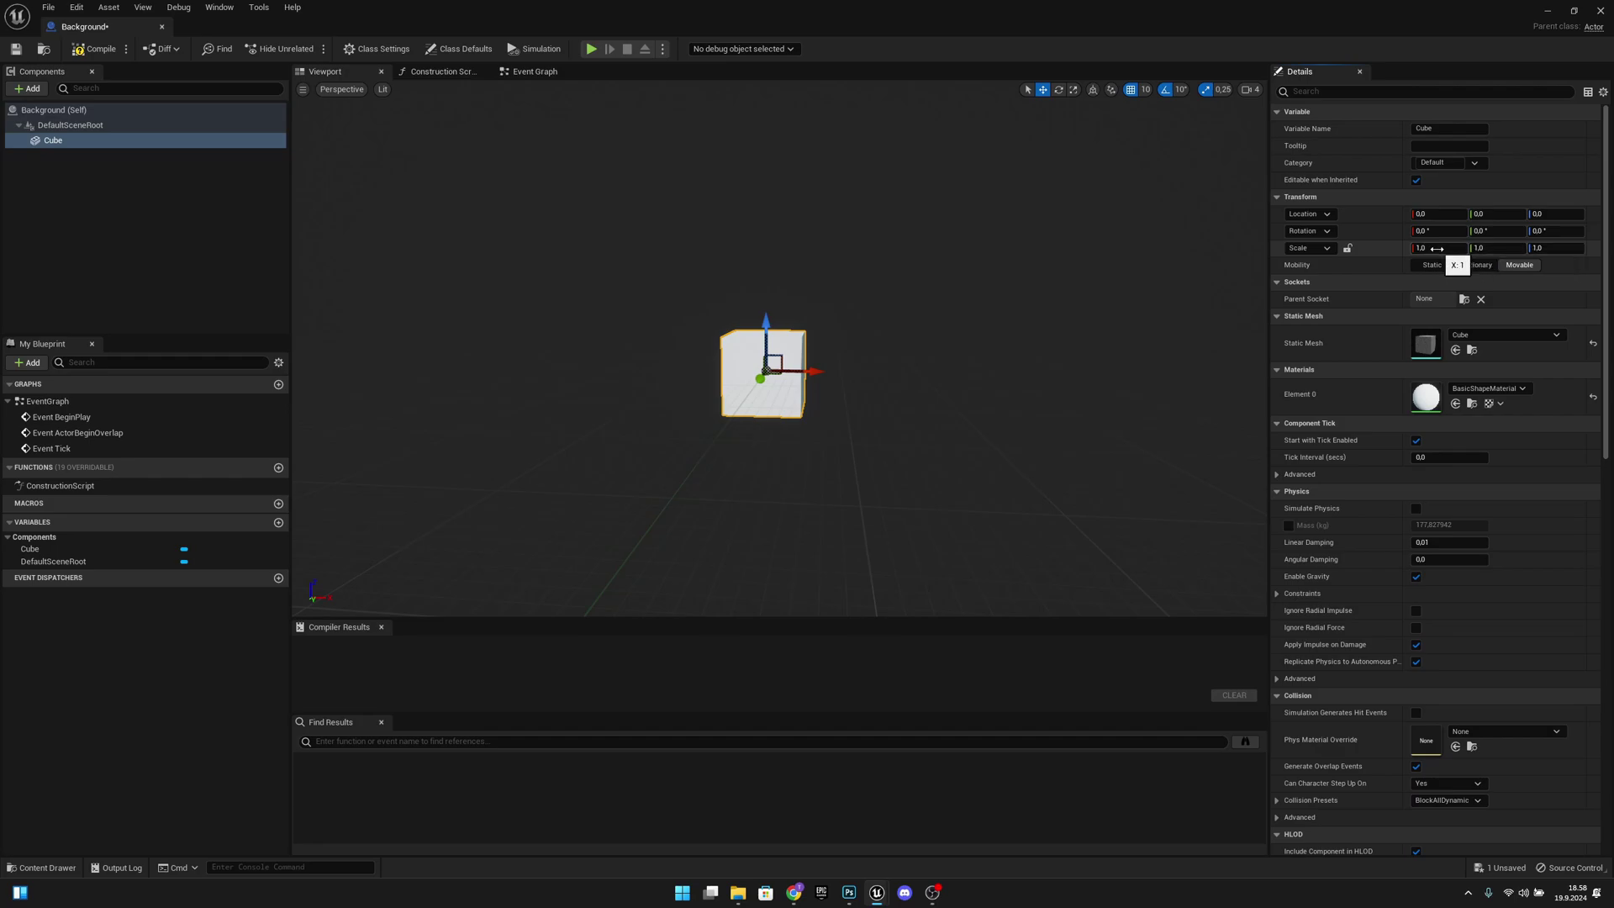
pyautogui.click(1437, 249)
pyautogui.press('Return')
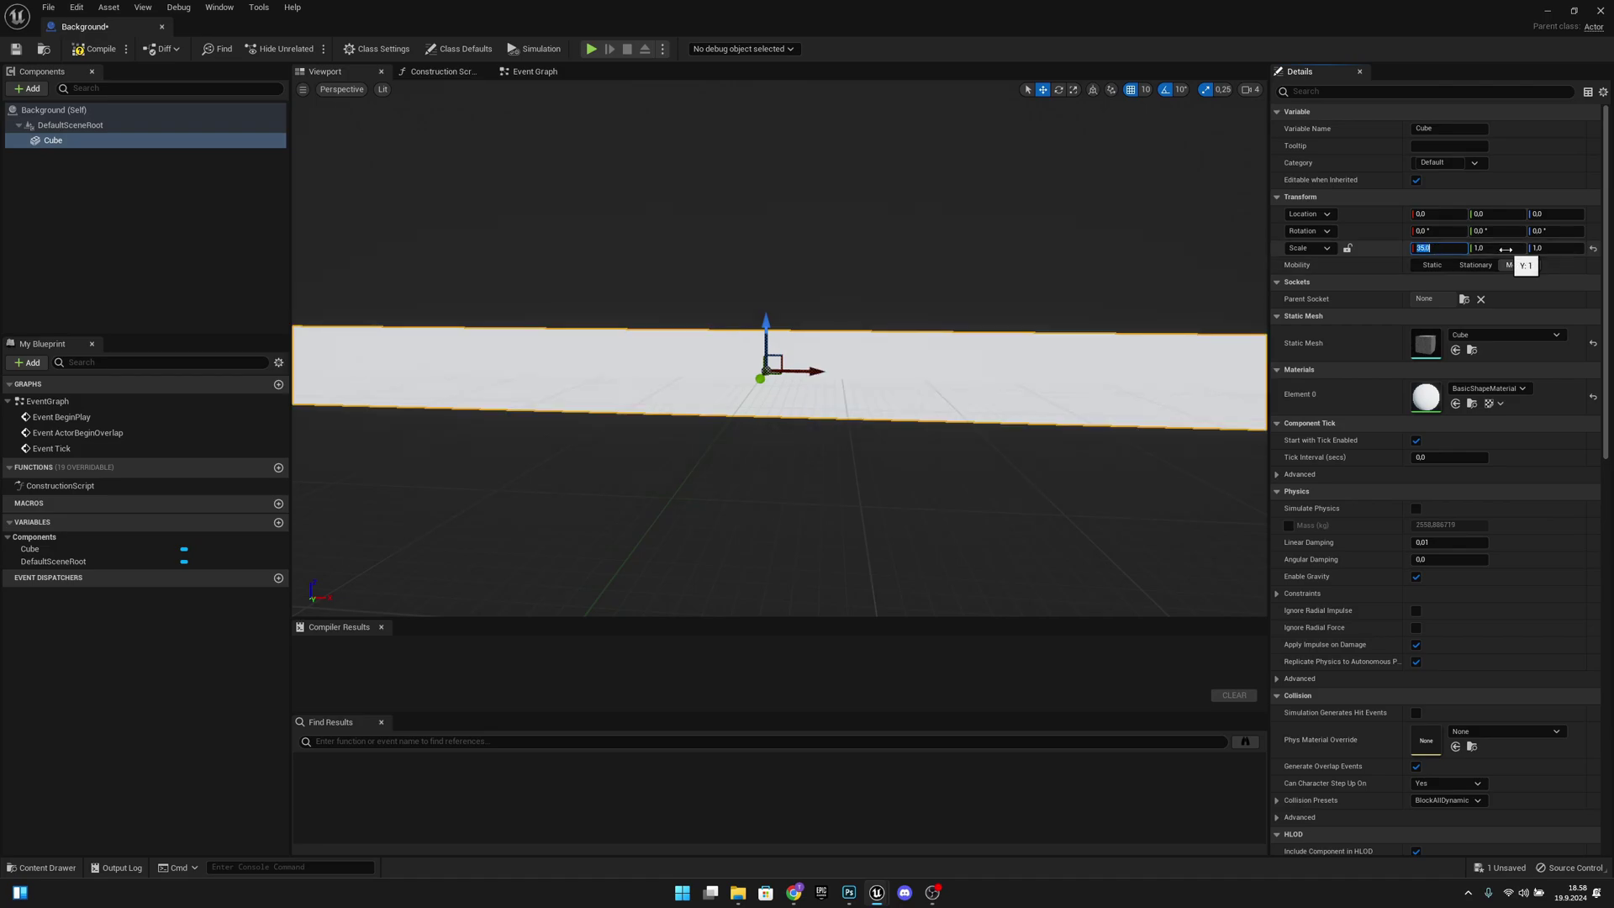
pyautogui.click(1506, 250)
pyautogui.write('0.01')
pyautogui.press('Return')
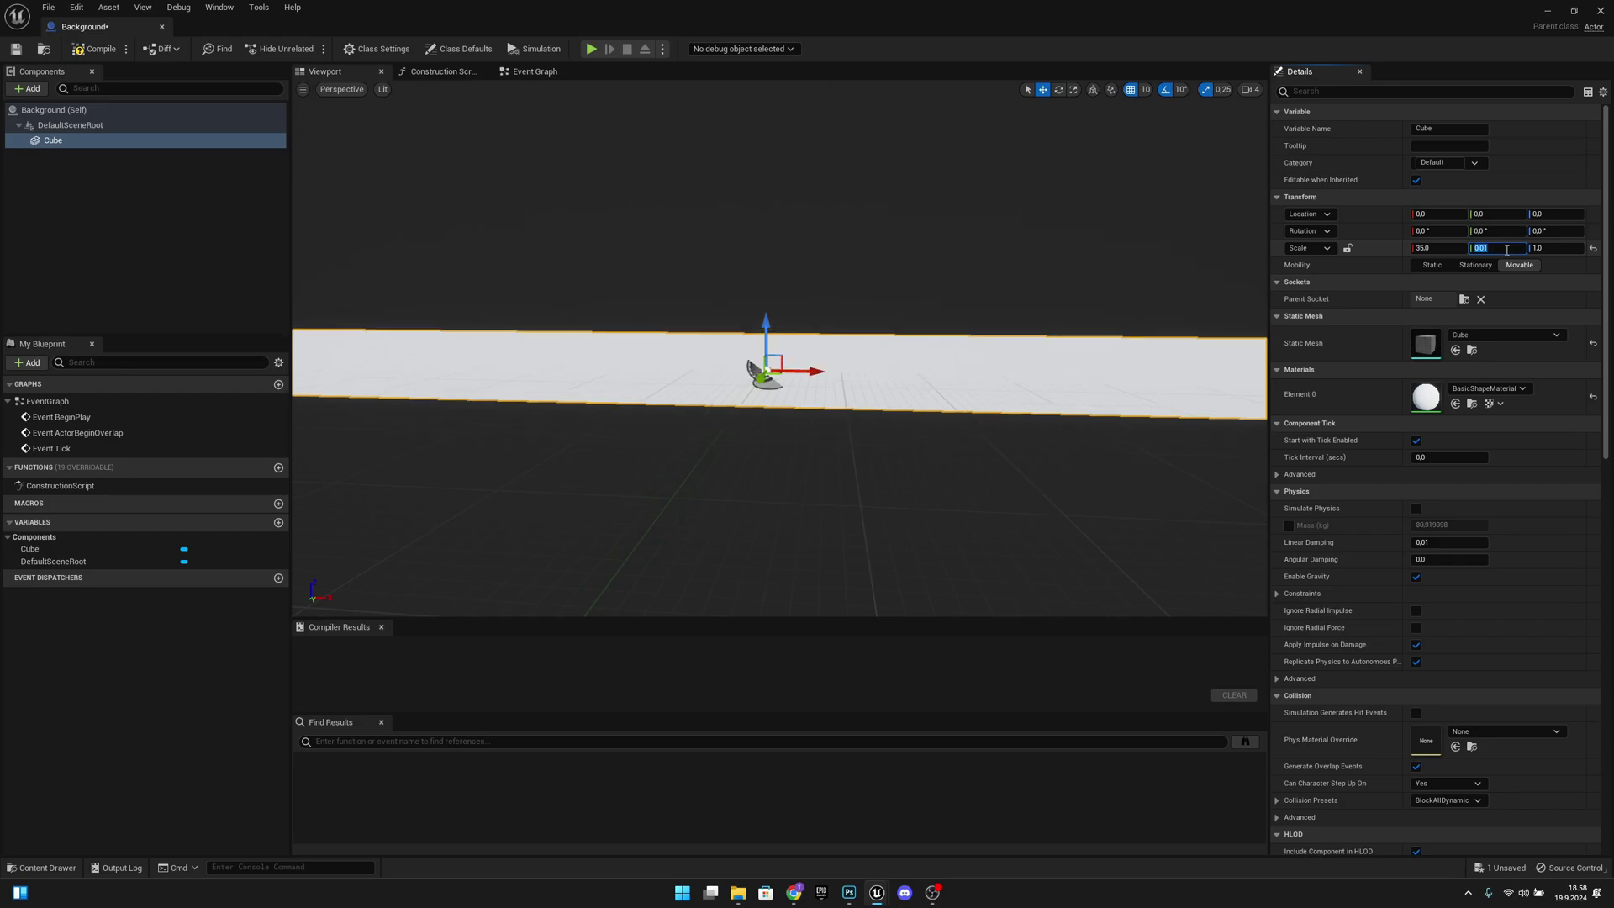
pyautogui.click(1563, 248)
pyautogui.write('65')
pyautogui.press('Return')
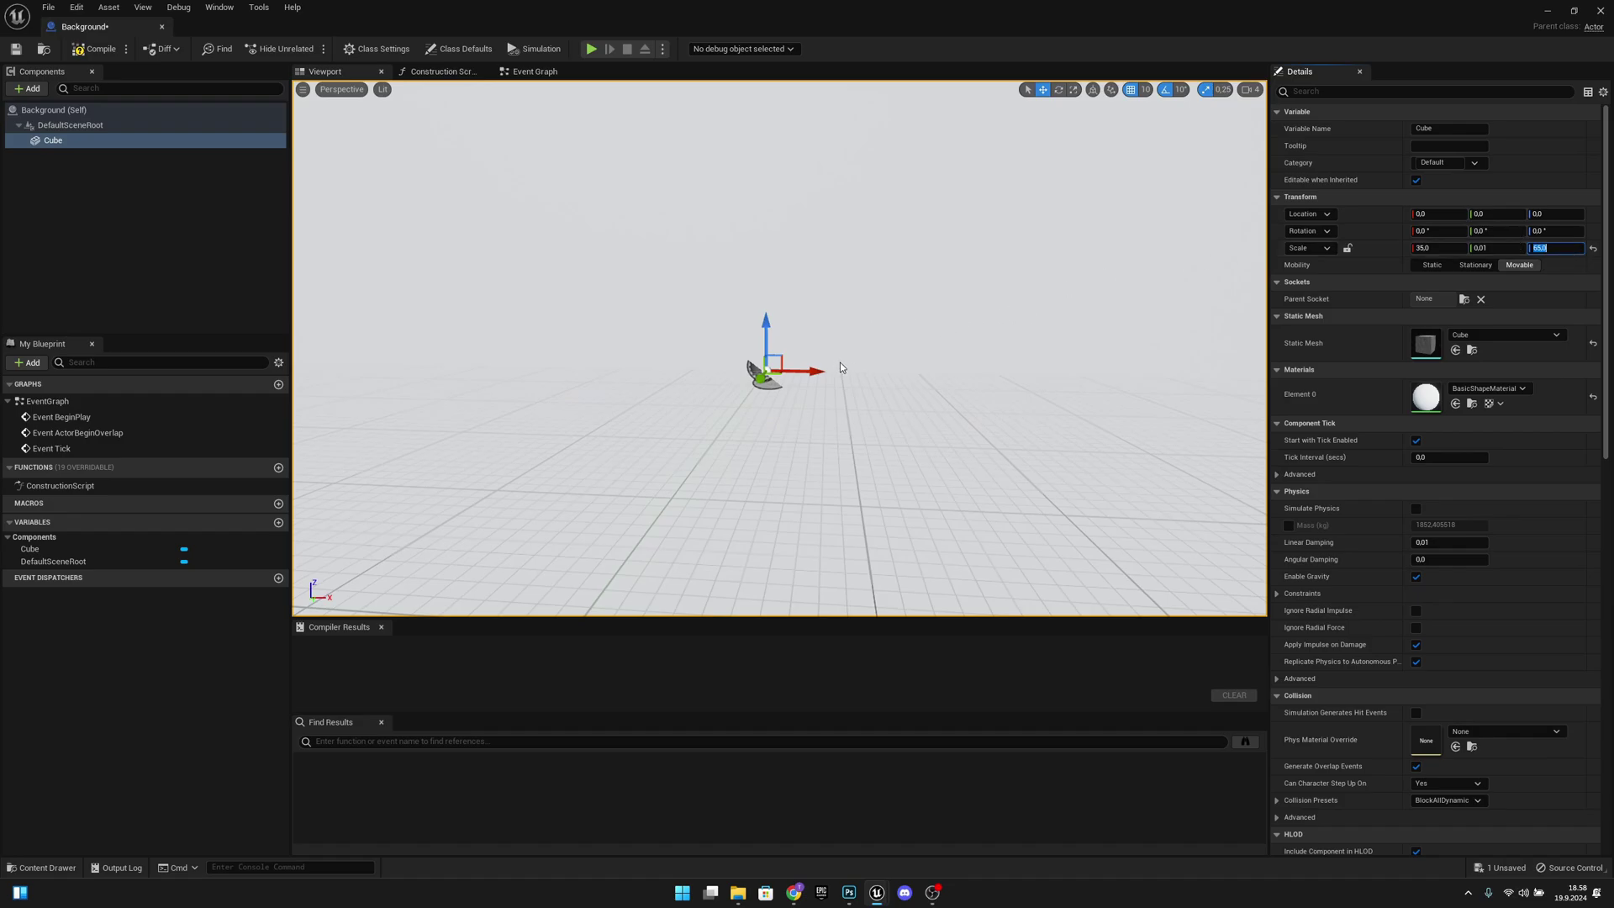
pyautogui.scroll(-5, 838, 365)
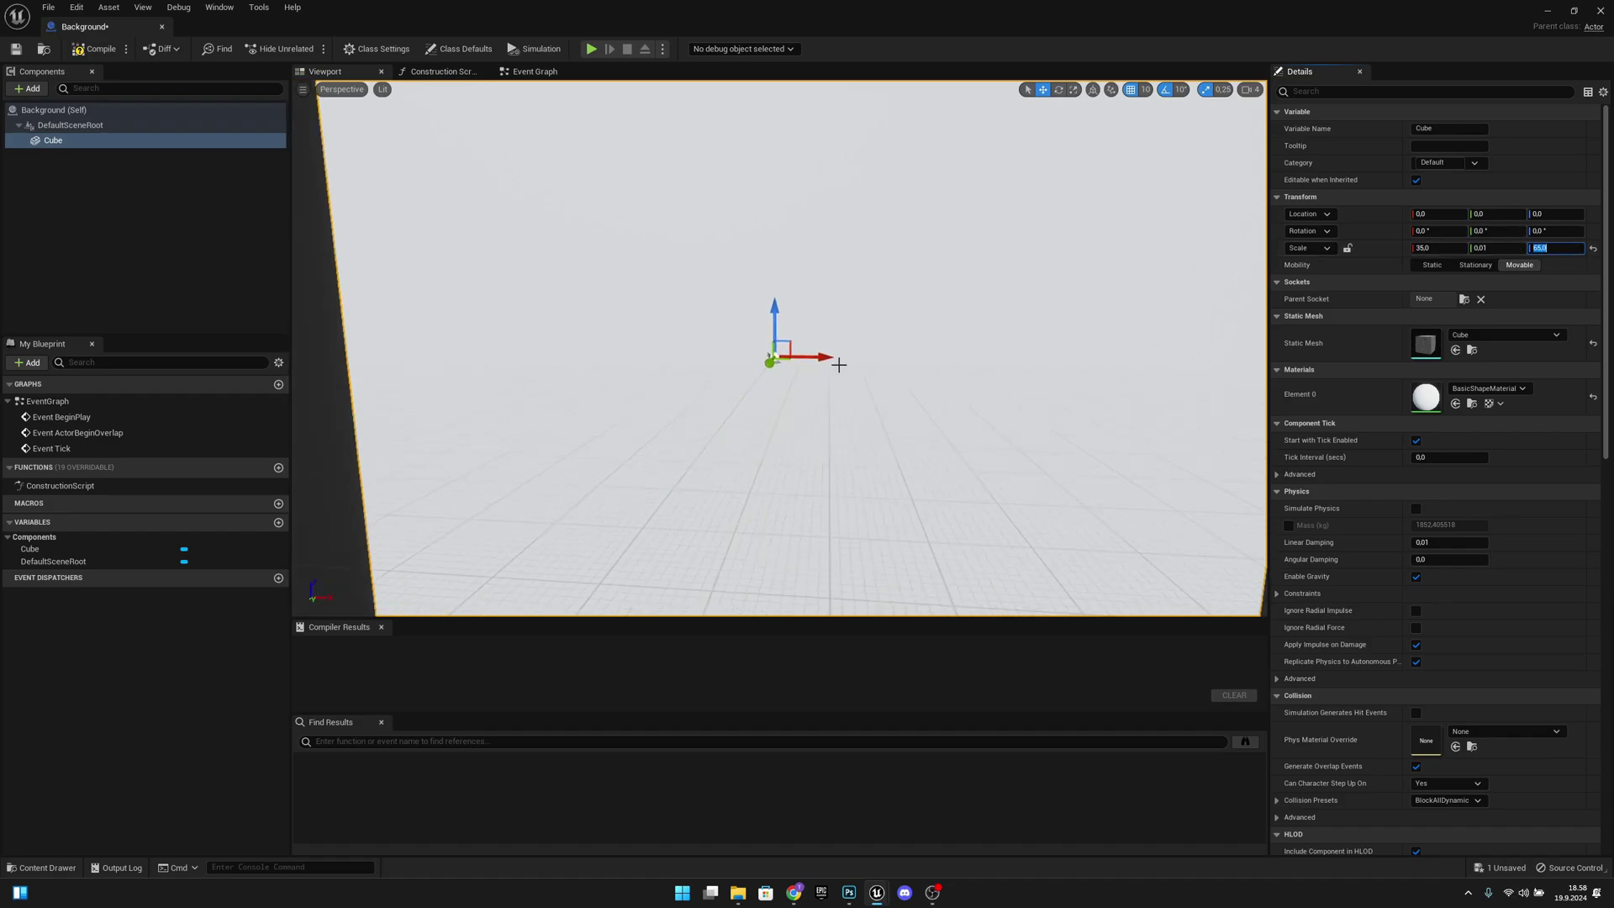
pyautogui.scroll(-5, 839, 365)
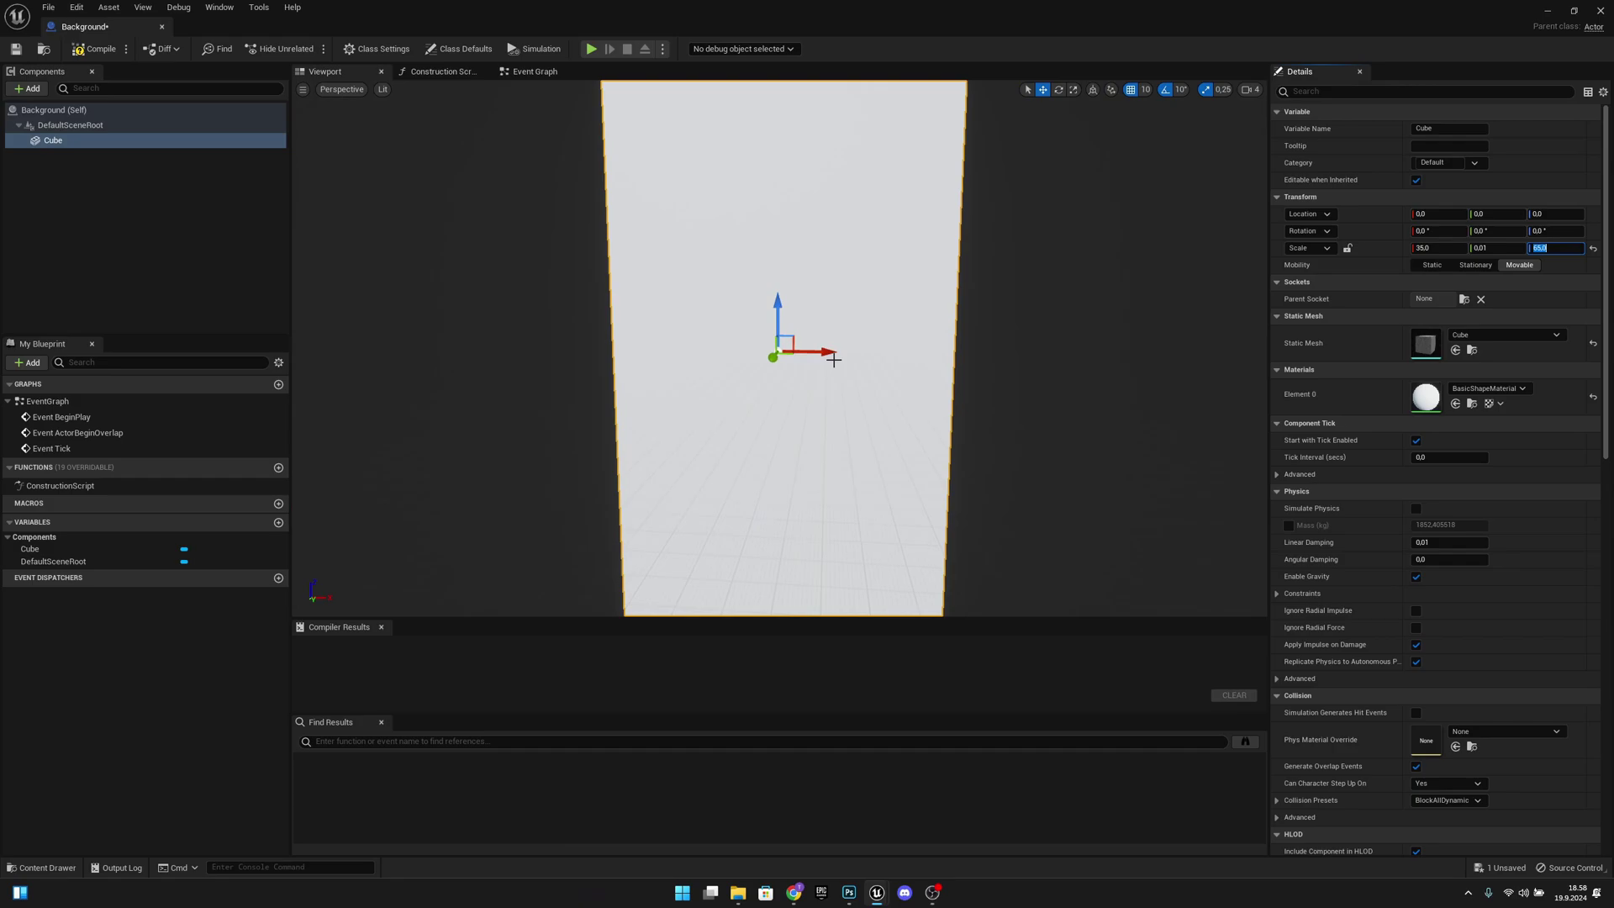
pyautogui.scroll(-4, 823, 362)
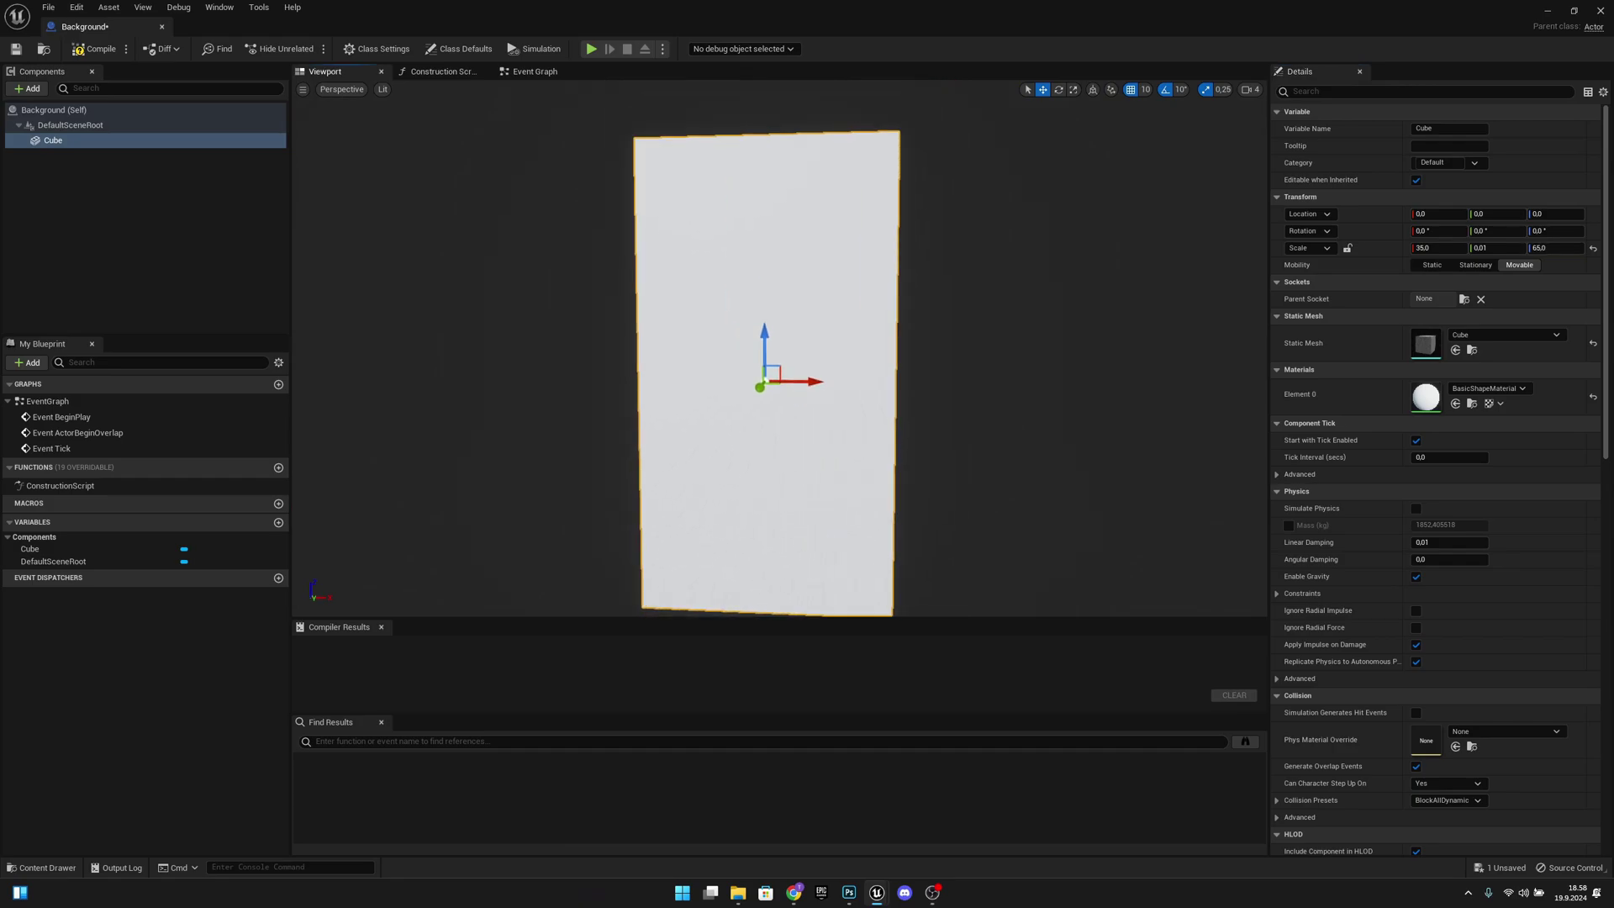
# Assign the Background_MAT material to the Cube component, and compile and save the Background blueprint
pyautogui.click(1481, 393)
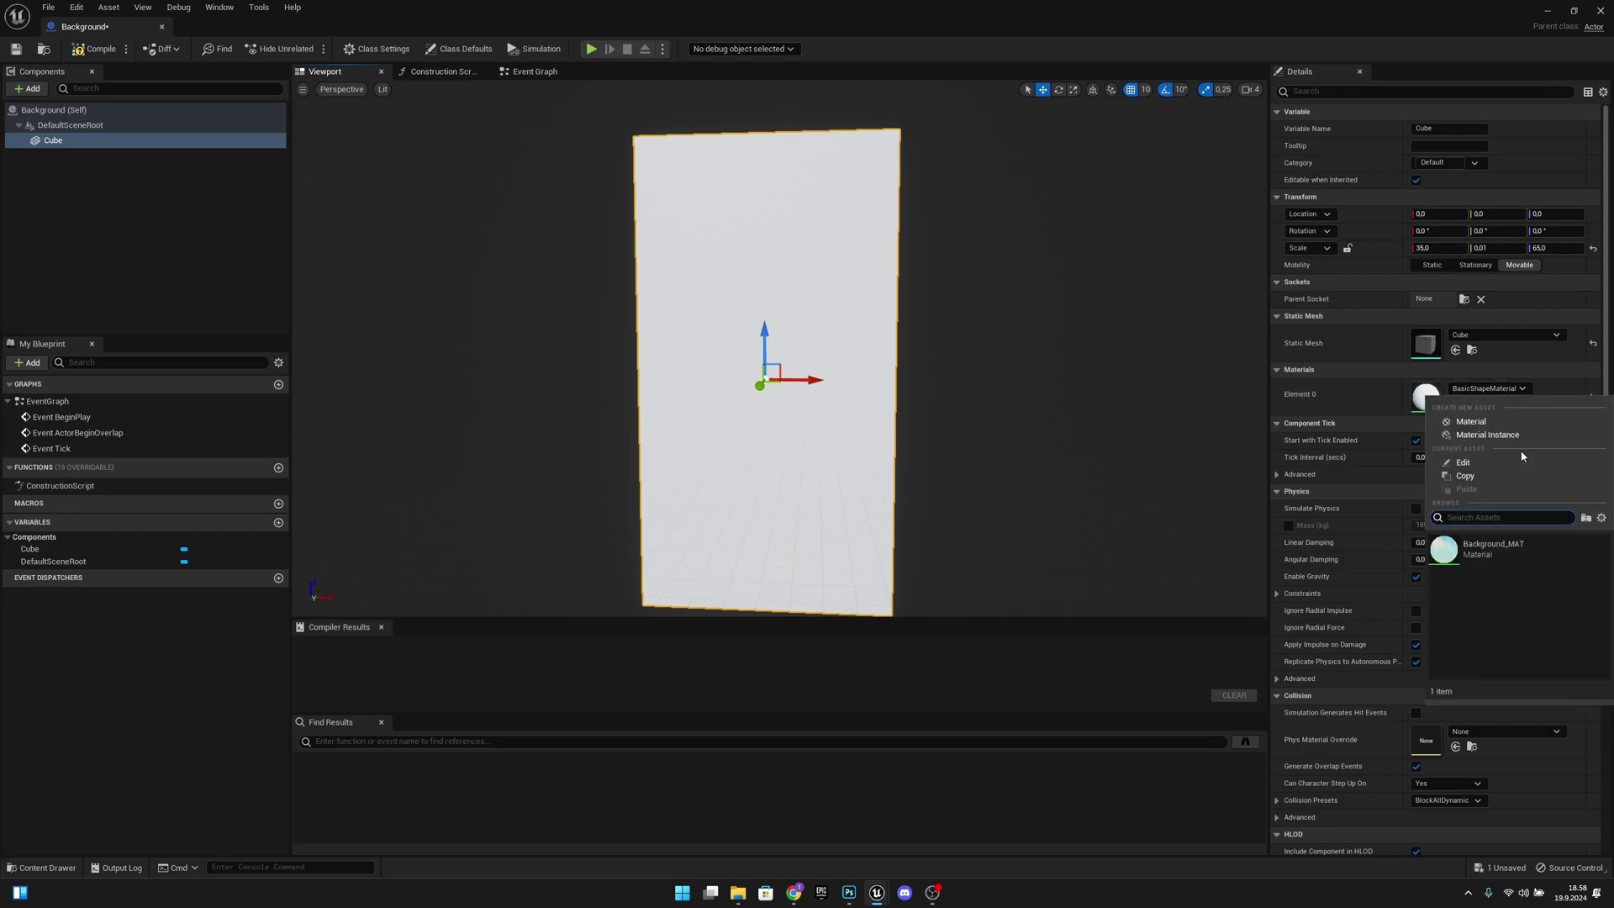
pyautogui.click(1525, 548)
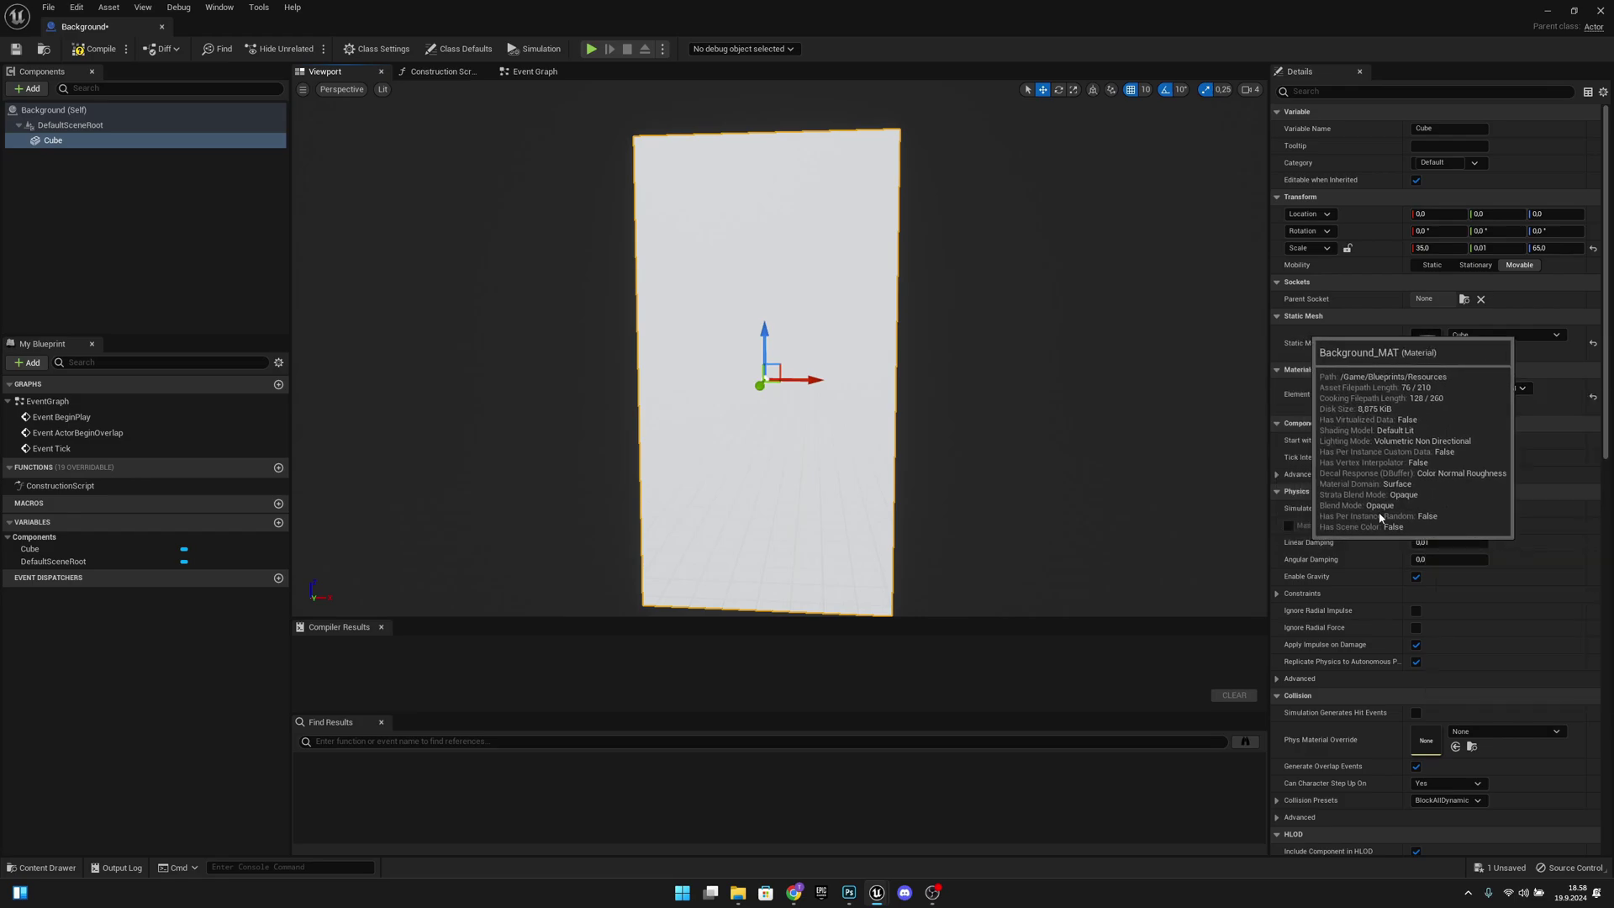
pyautogui.moveTo(1081, 461); pyautogui.dragTo(1042, 476, button='right')
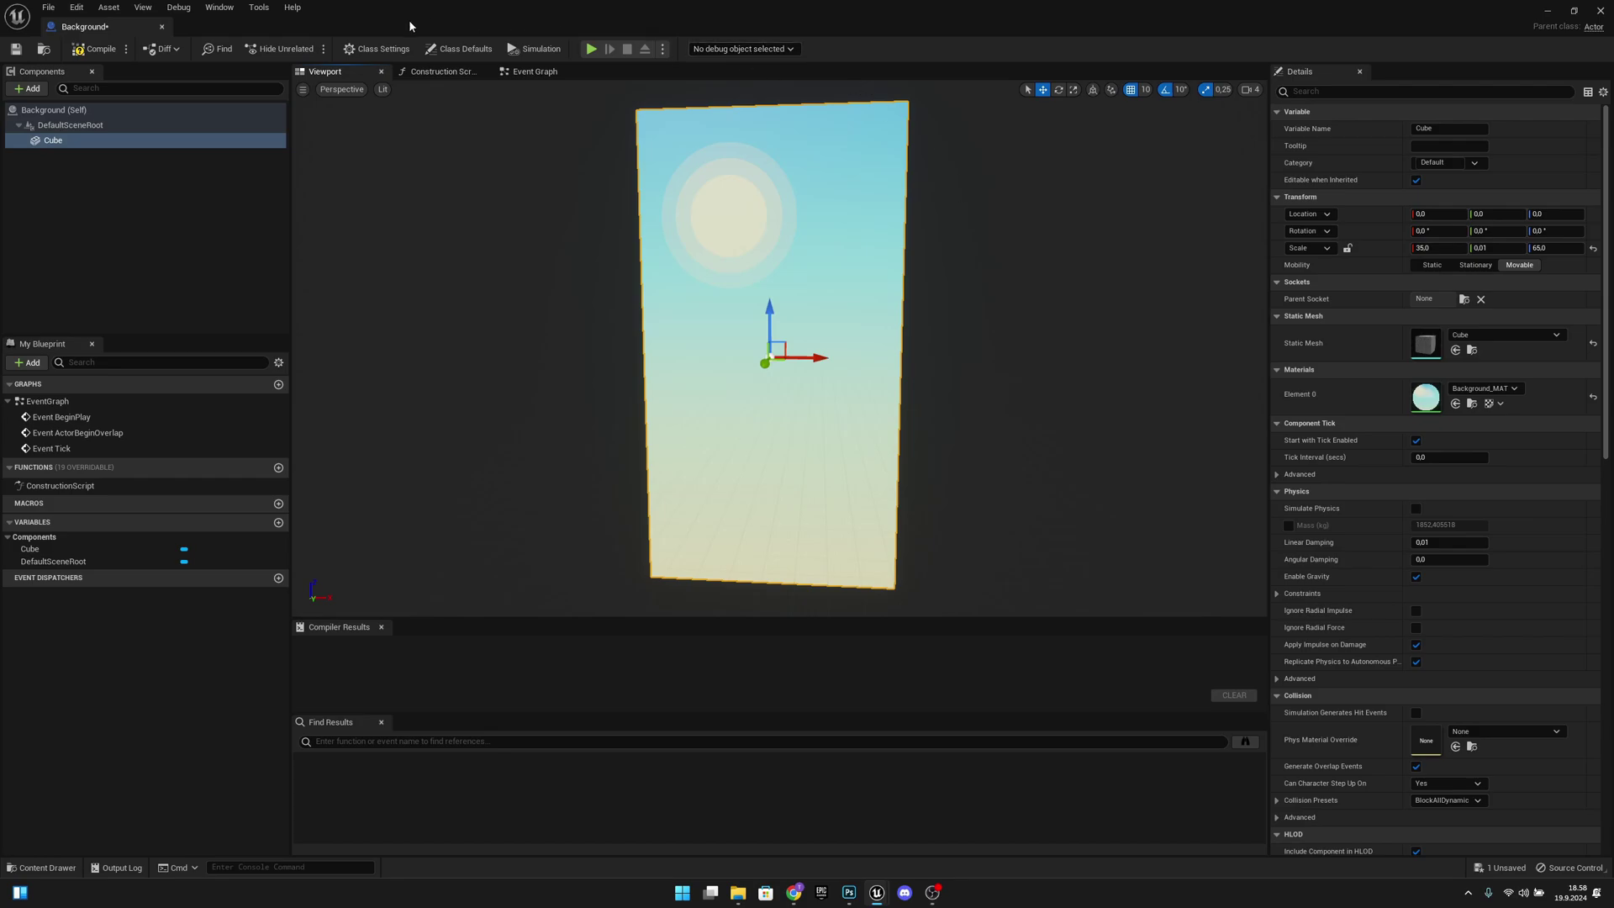
pyautogui.click(94, 48)
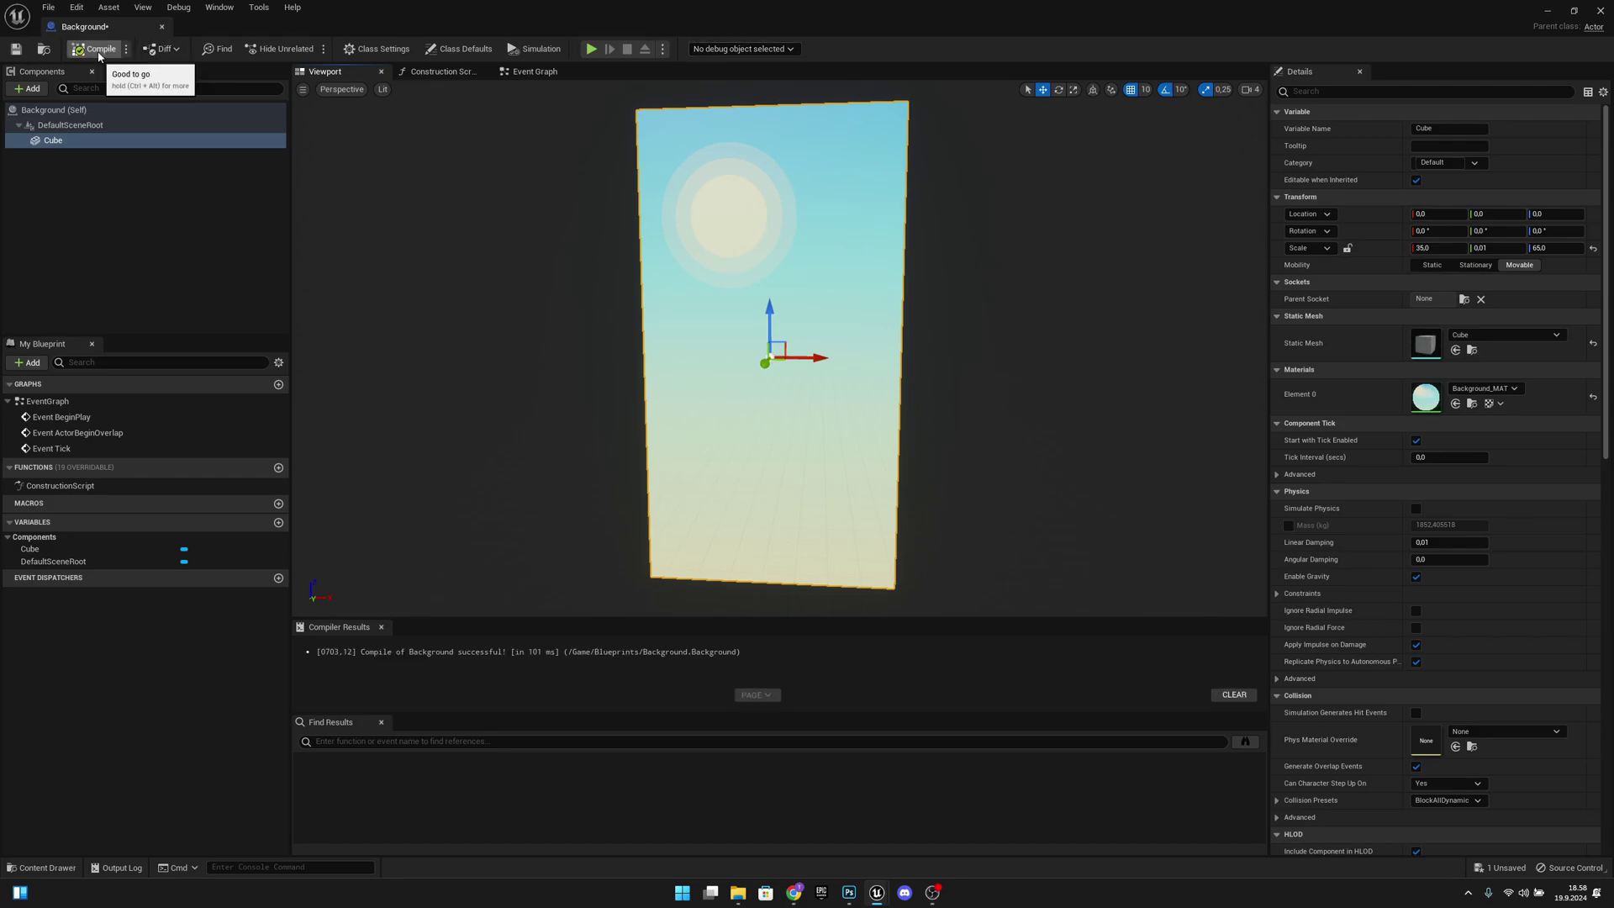
pyautogui.click(16, 49)
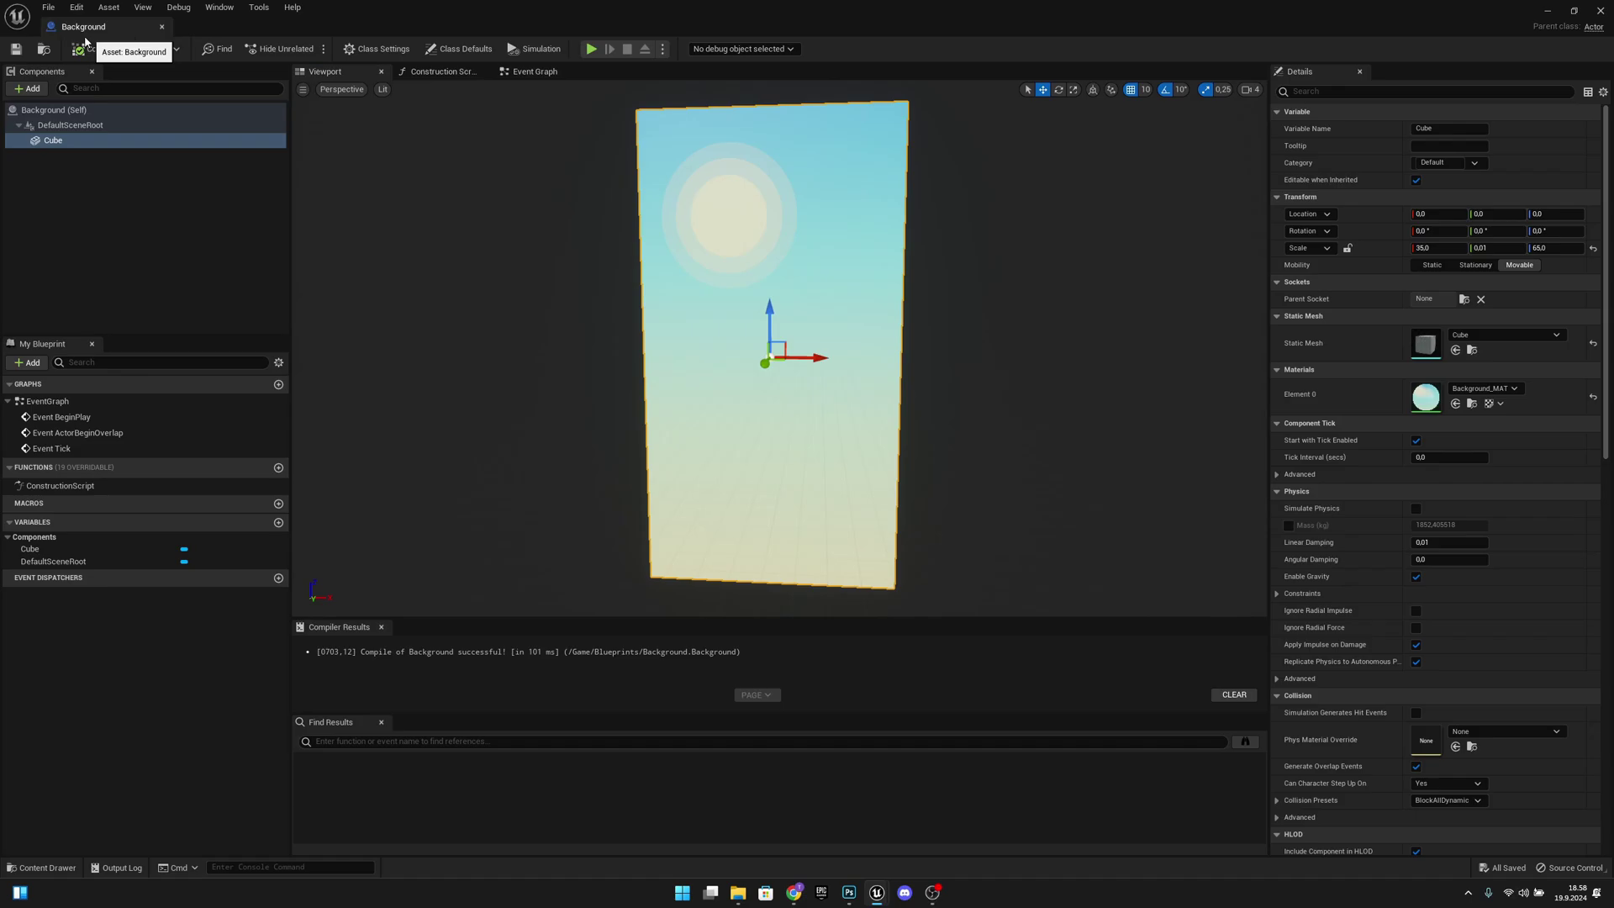
# Dock the Background blueprint editor beside Level1 in the main editor window and return to the level
pyautogui.moveTo(85, 42); pyautogui.dragTo(222, 29)
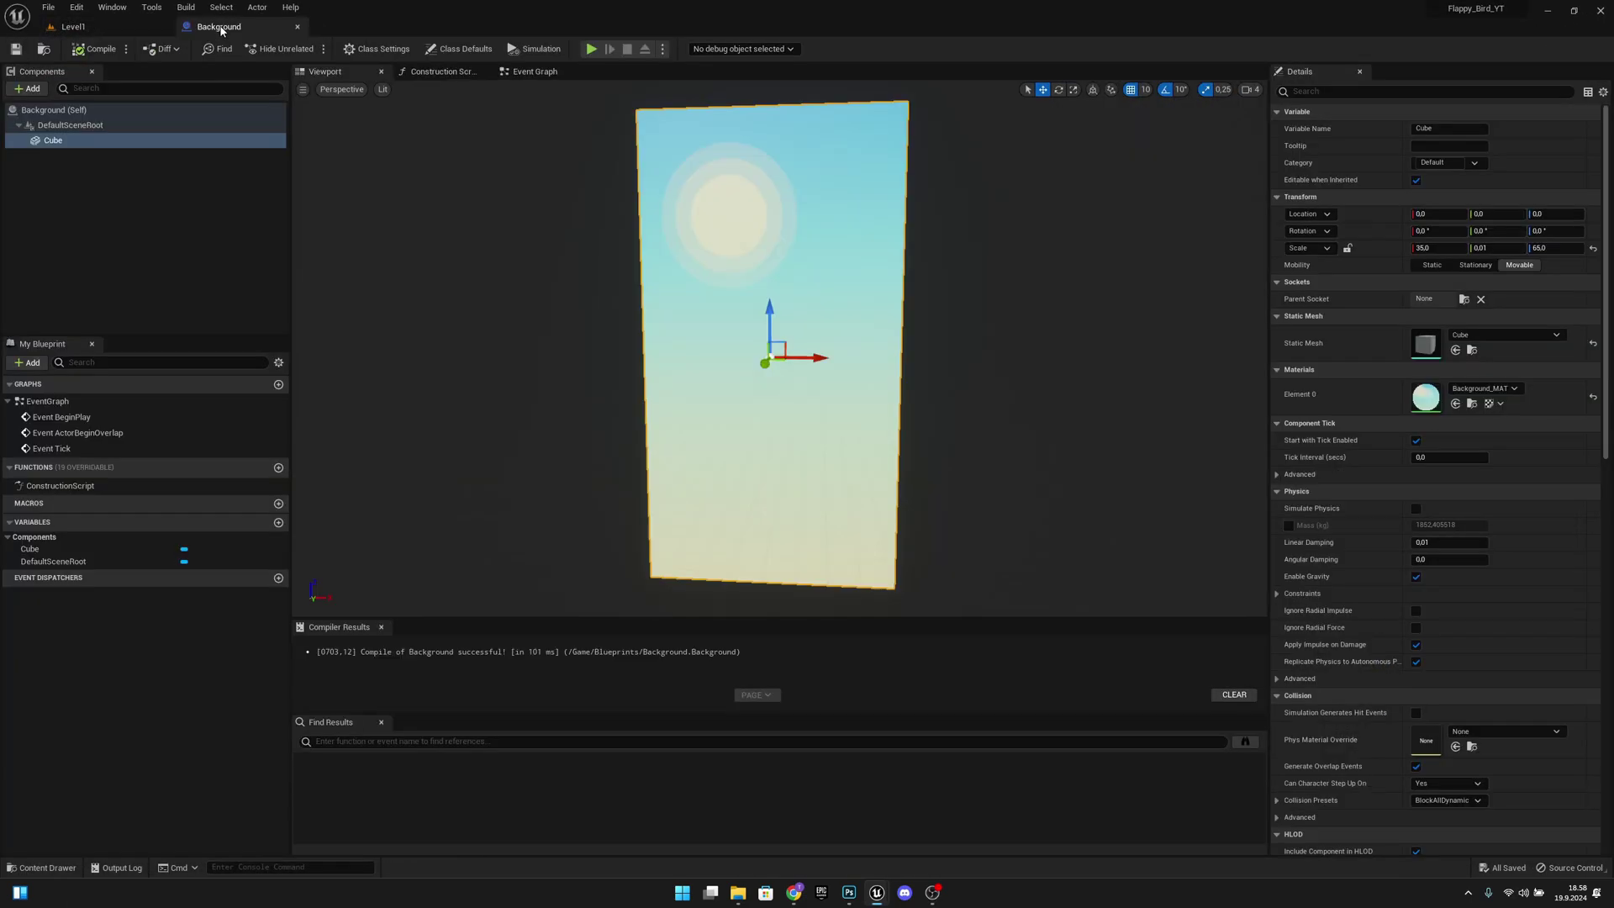
pyautogui.click(124, 28)
pyautogui.click(217, 28)
pyautogui.click(84, 27)
pyautogui.click(217, 28)
pyautogui.click(84, 27)
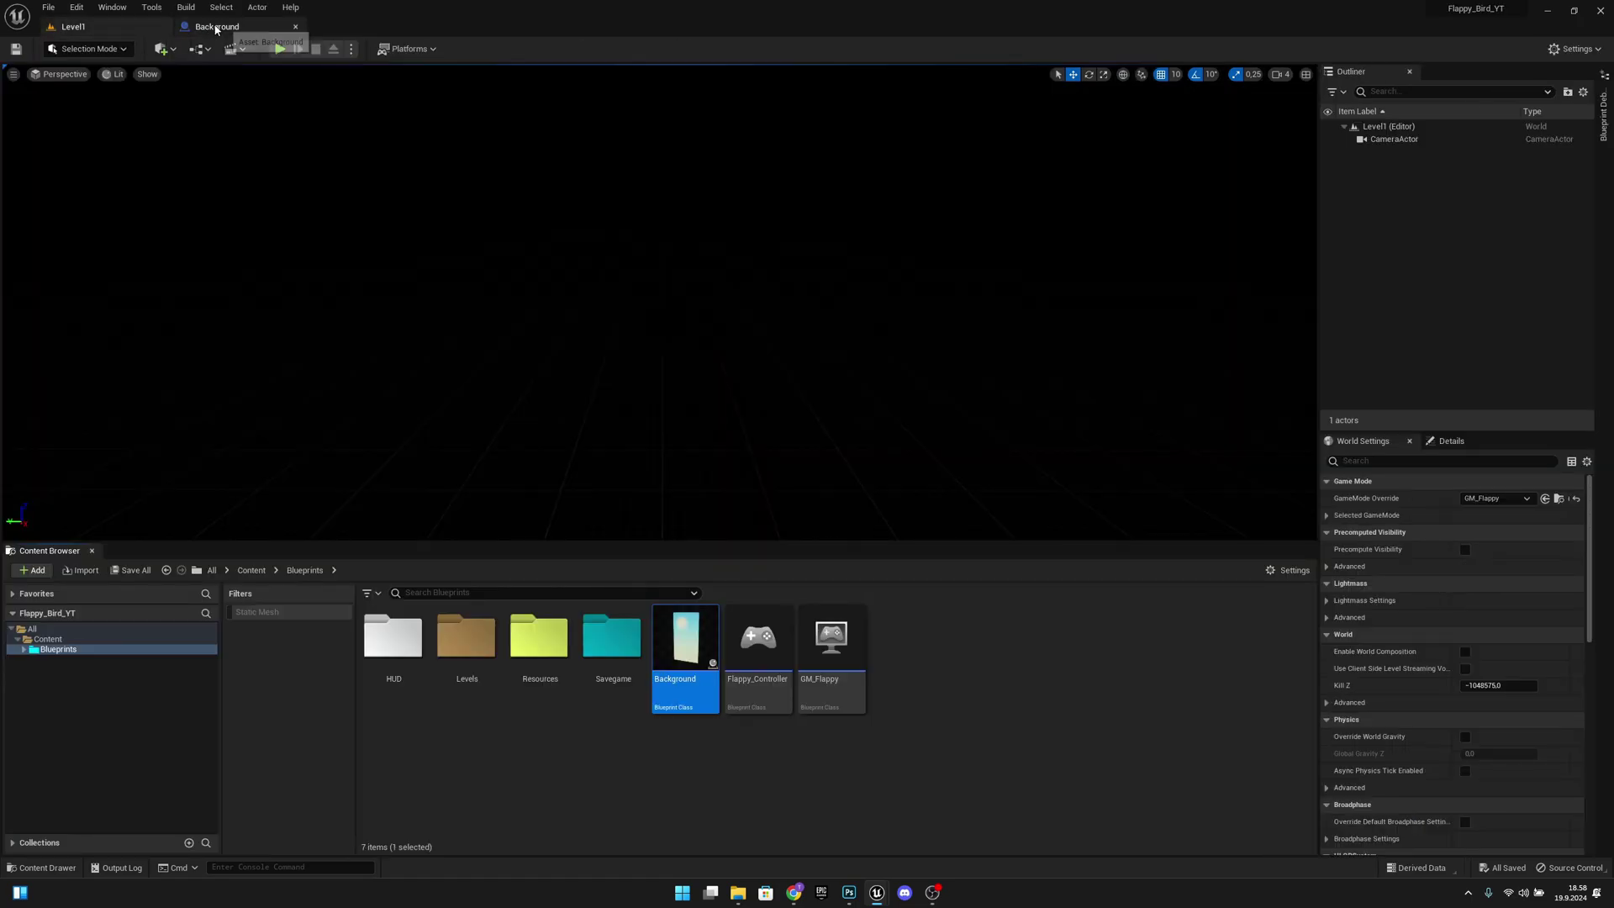
pyautogui.click(216, 28)
pyautogui.click(101, 27)
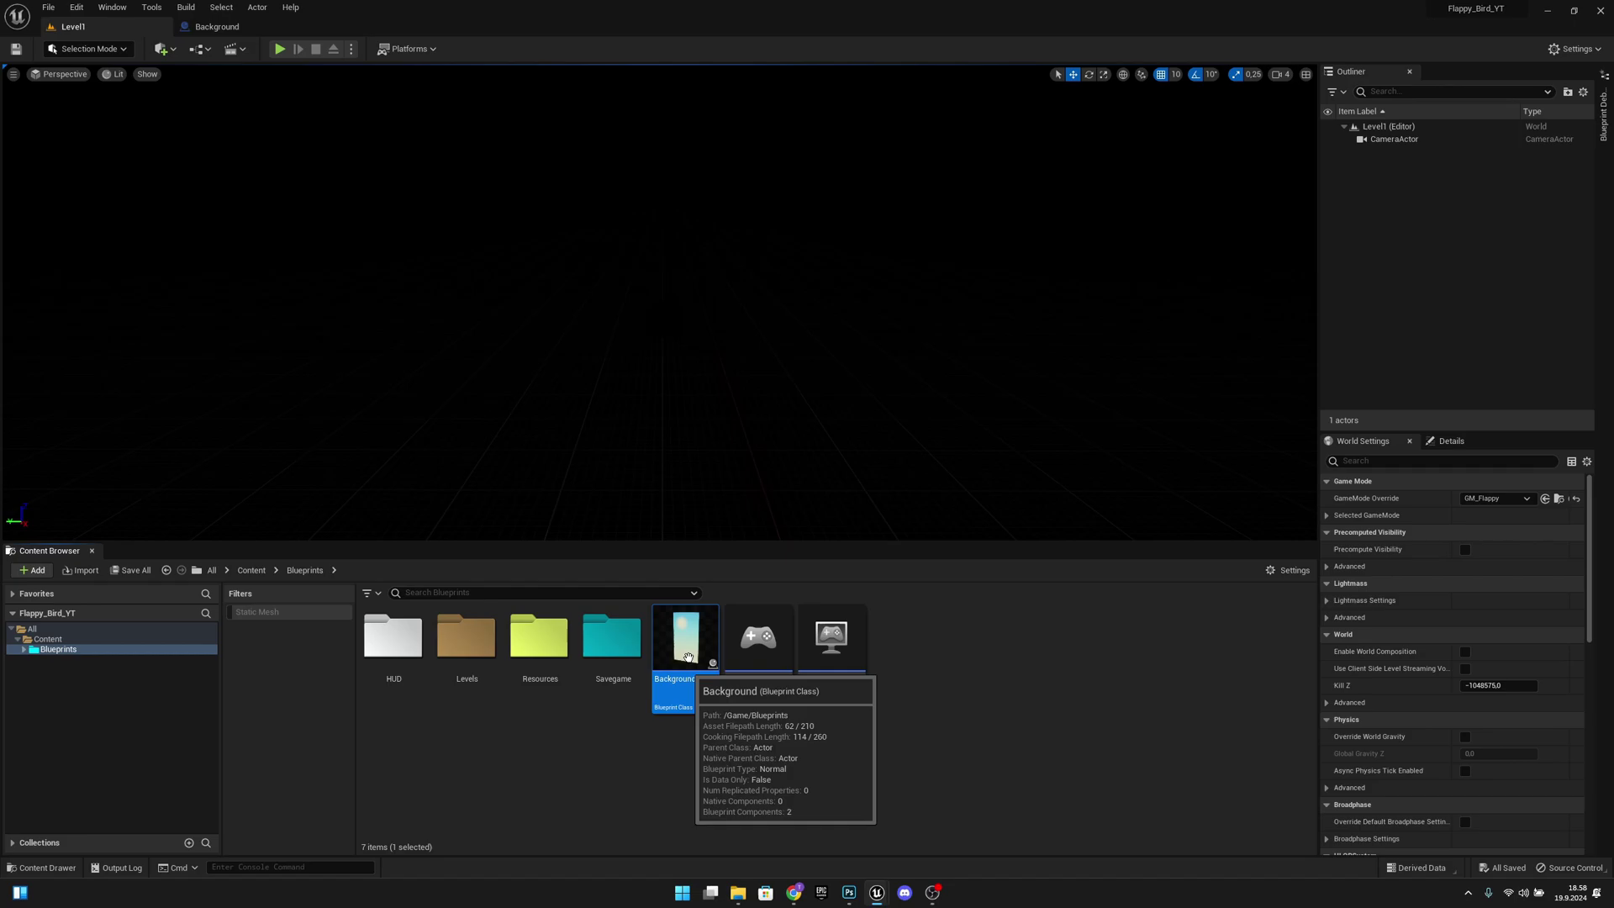
# Place the Background blueprint in the level and reset its location to the default origin
pyautogui.moveTo(687, 658); pyautogui.dragTo(658, 346)
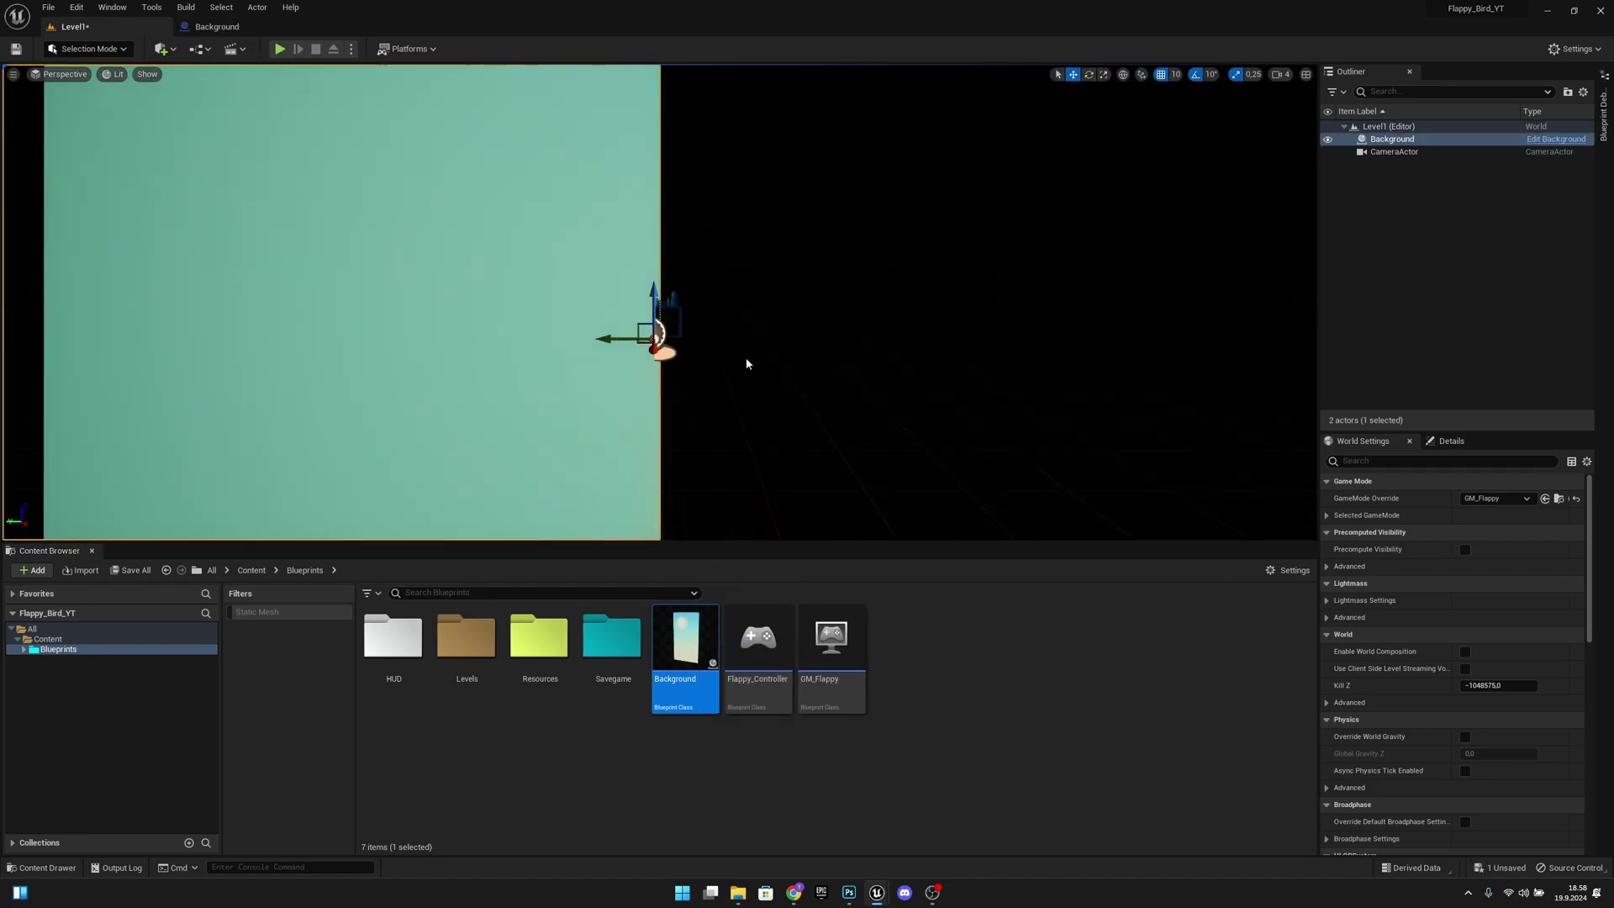
pyautogui.press('f')
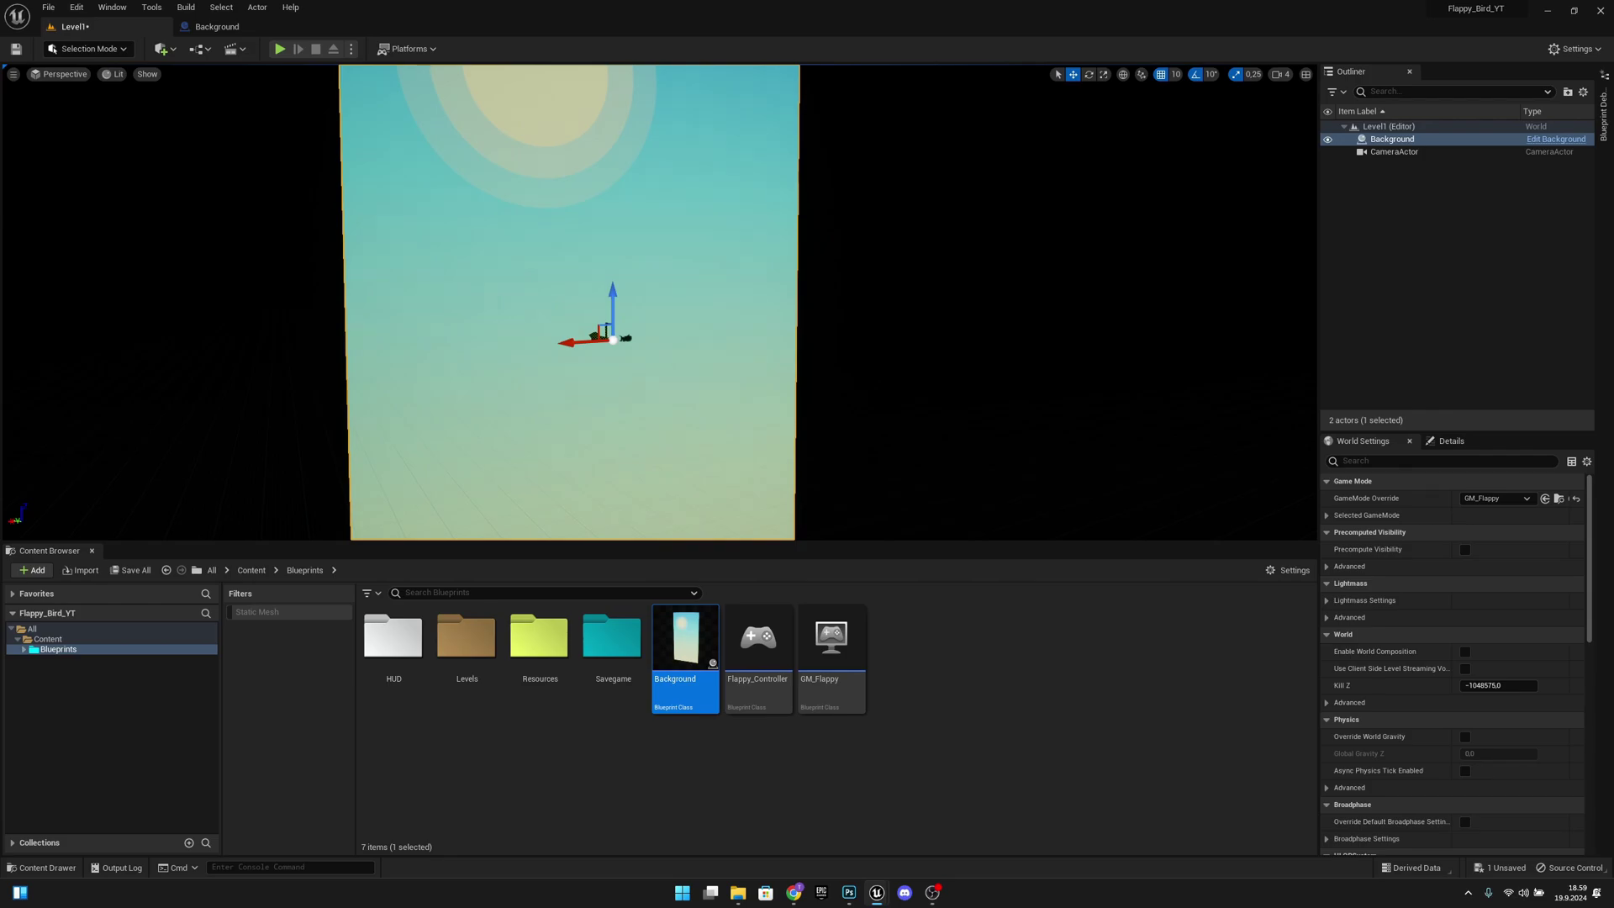
pyautogui.moveTo(415, 179); pyautogui.dragTo(396, 248, button='right')
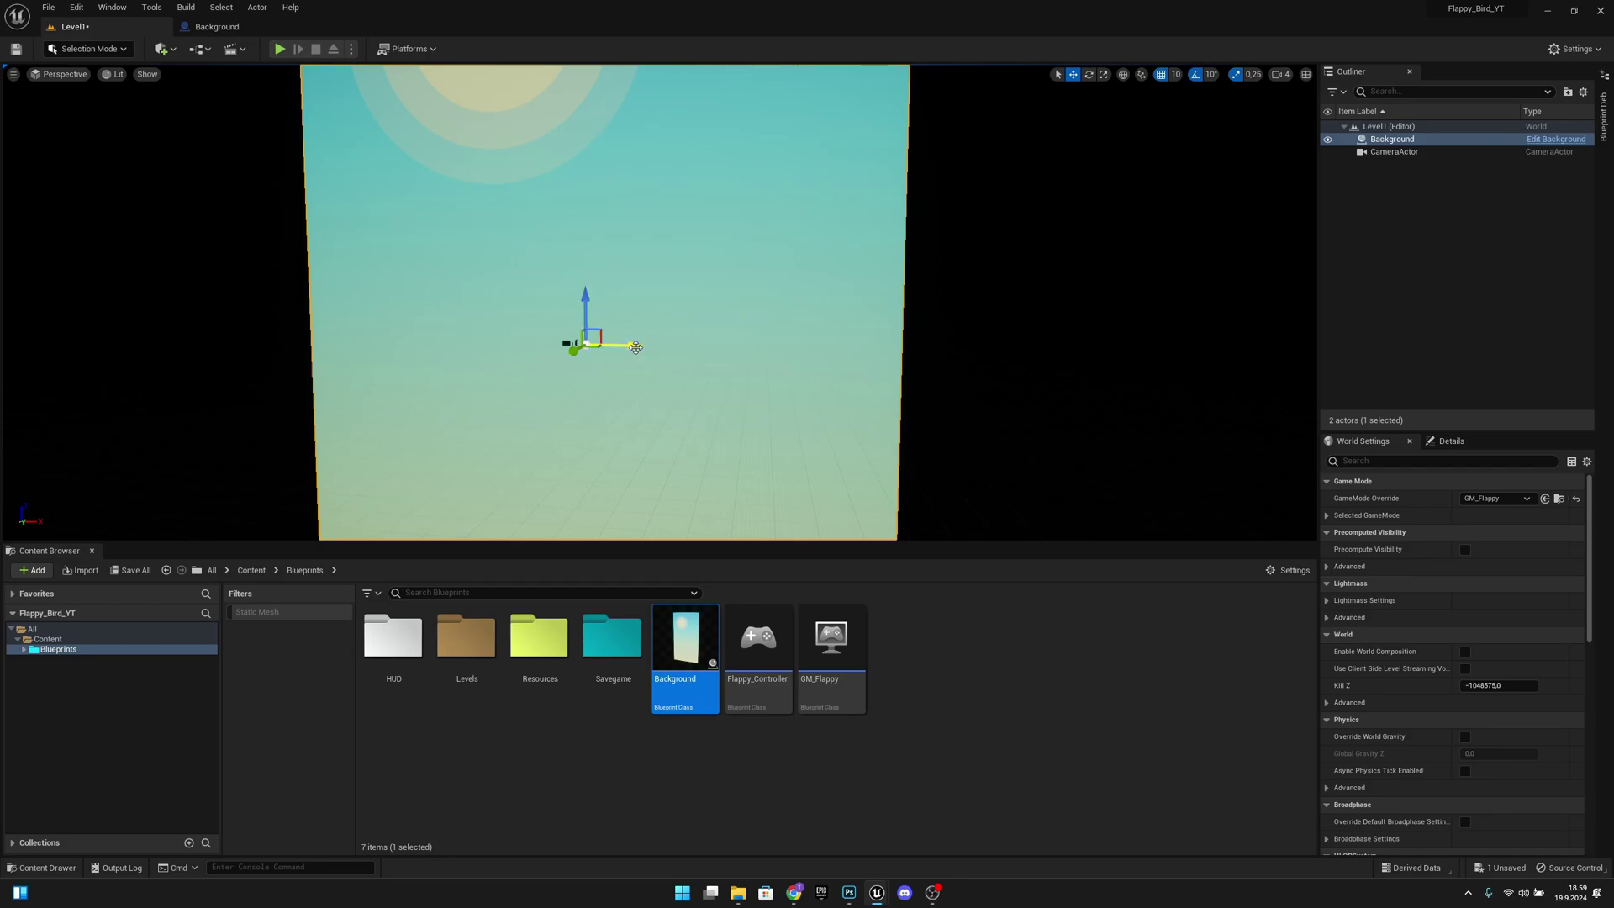
pyautogui.moveTo(581, 355); pyautogui.dragTo(660, 260)
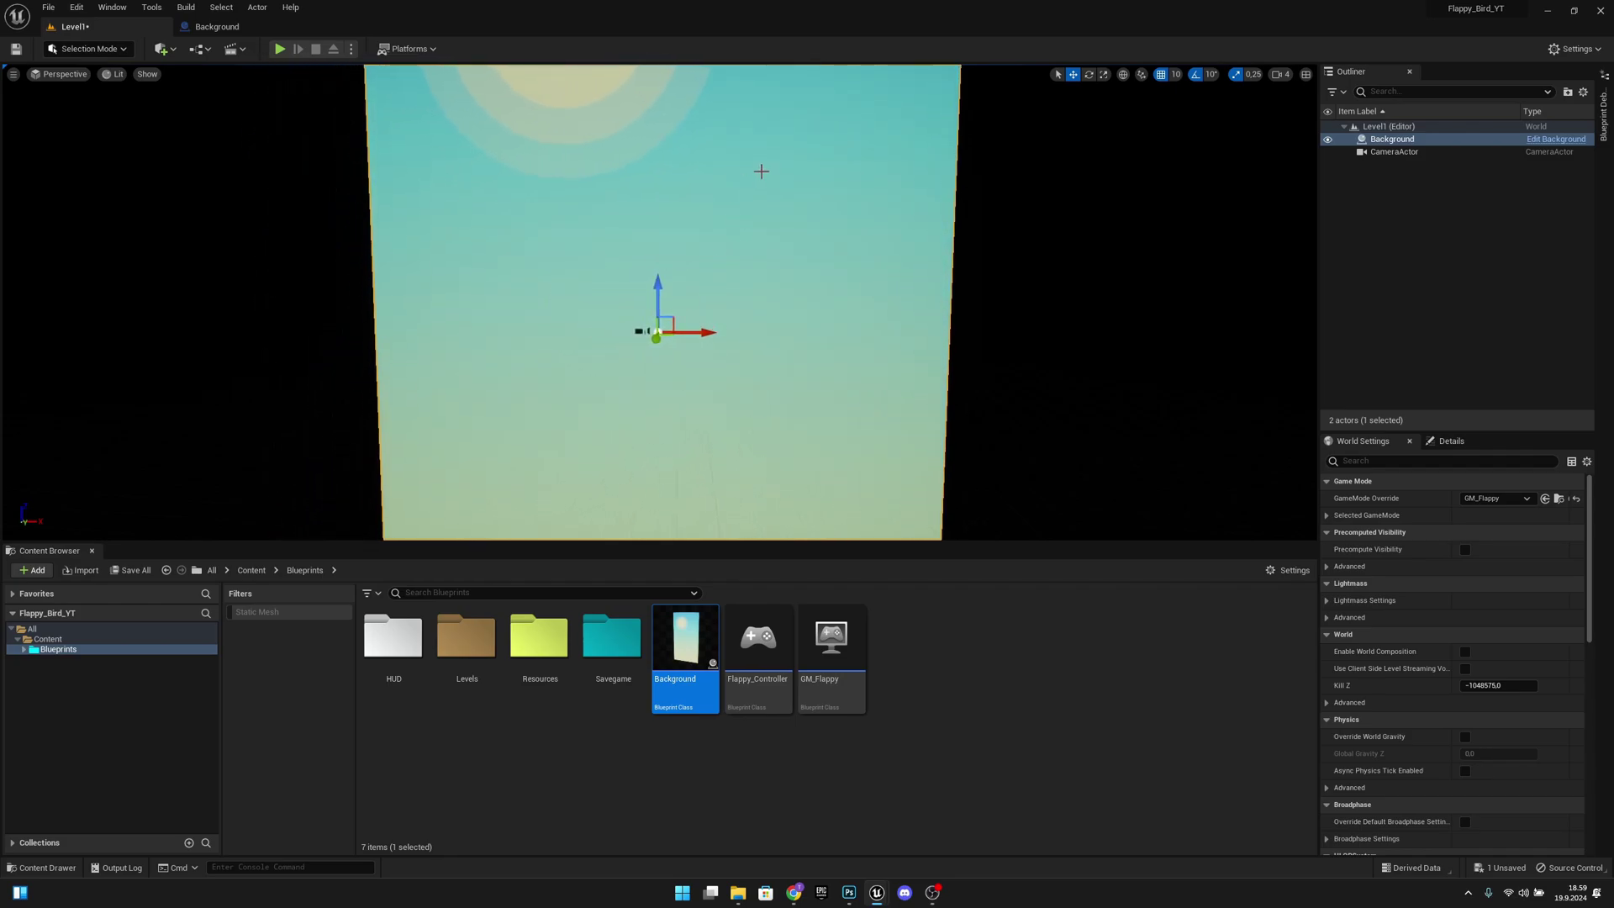
pyautogui.click(1451, 441)
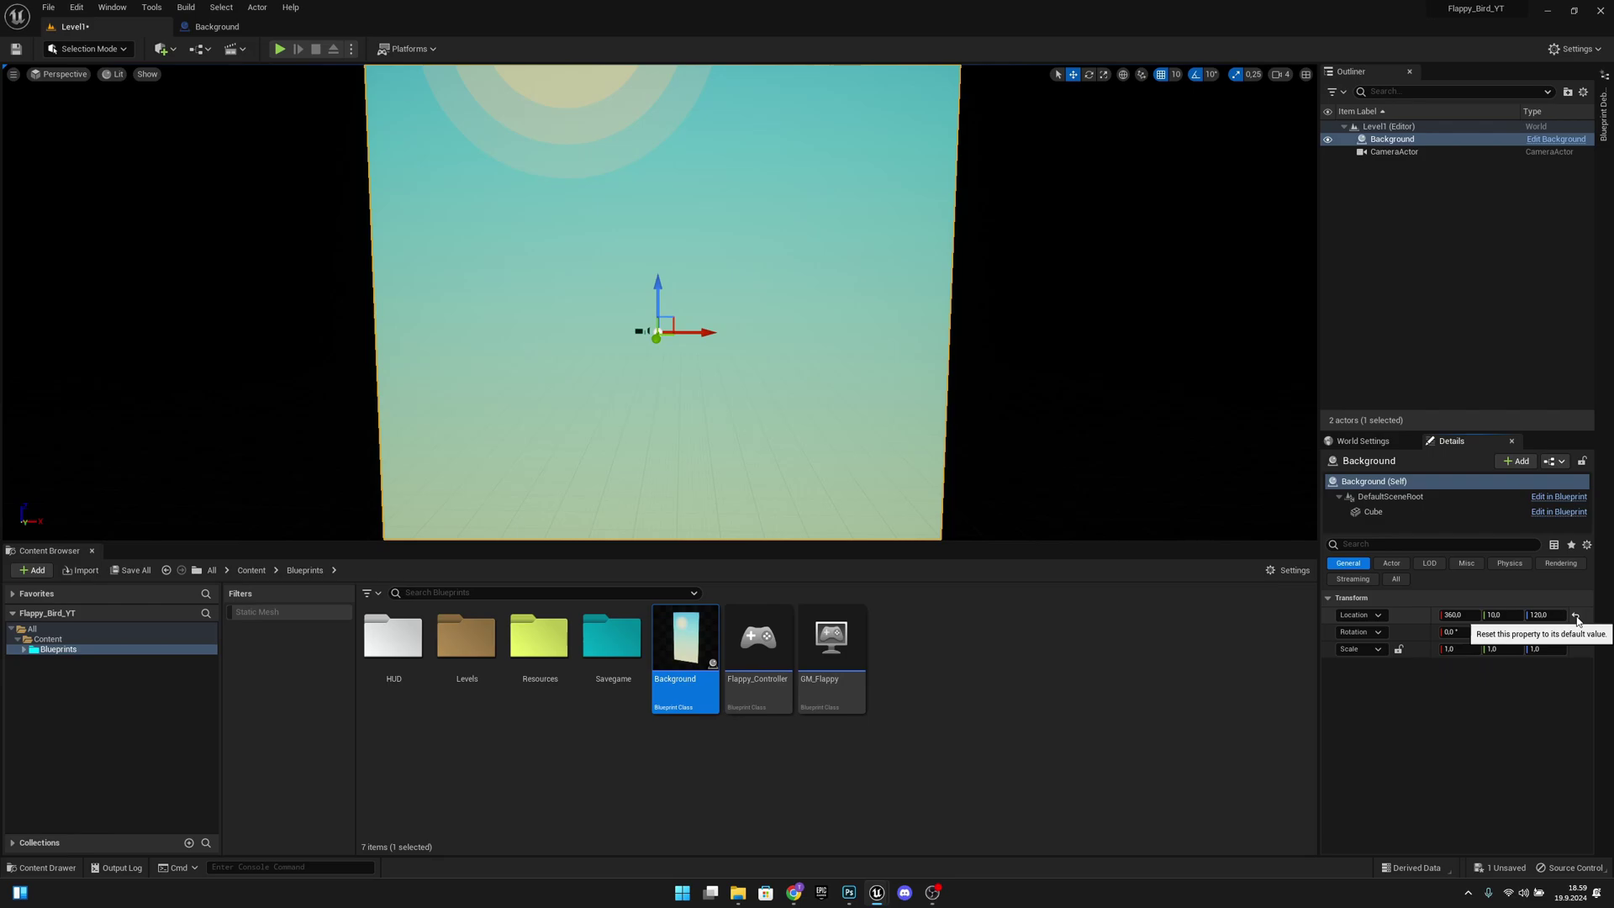
pyautogui.click(1576, 617)
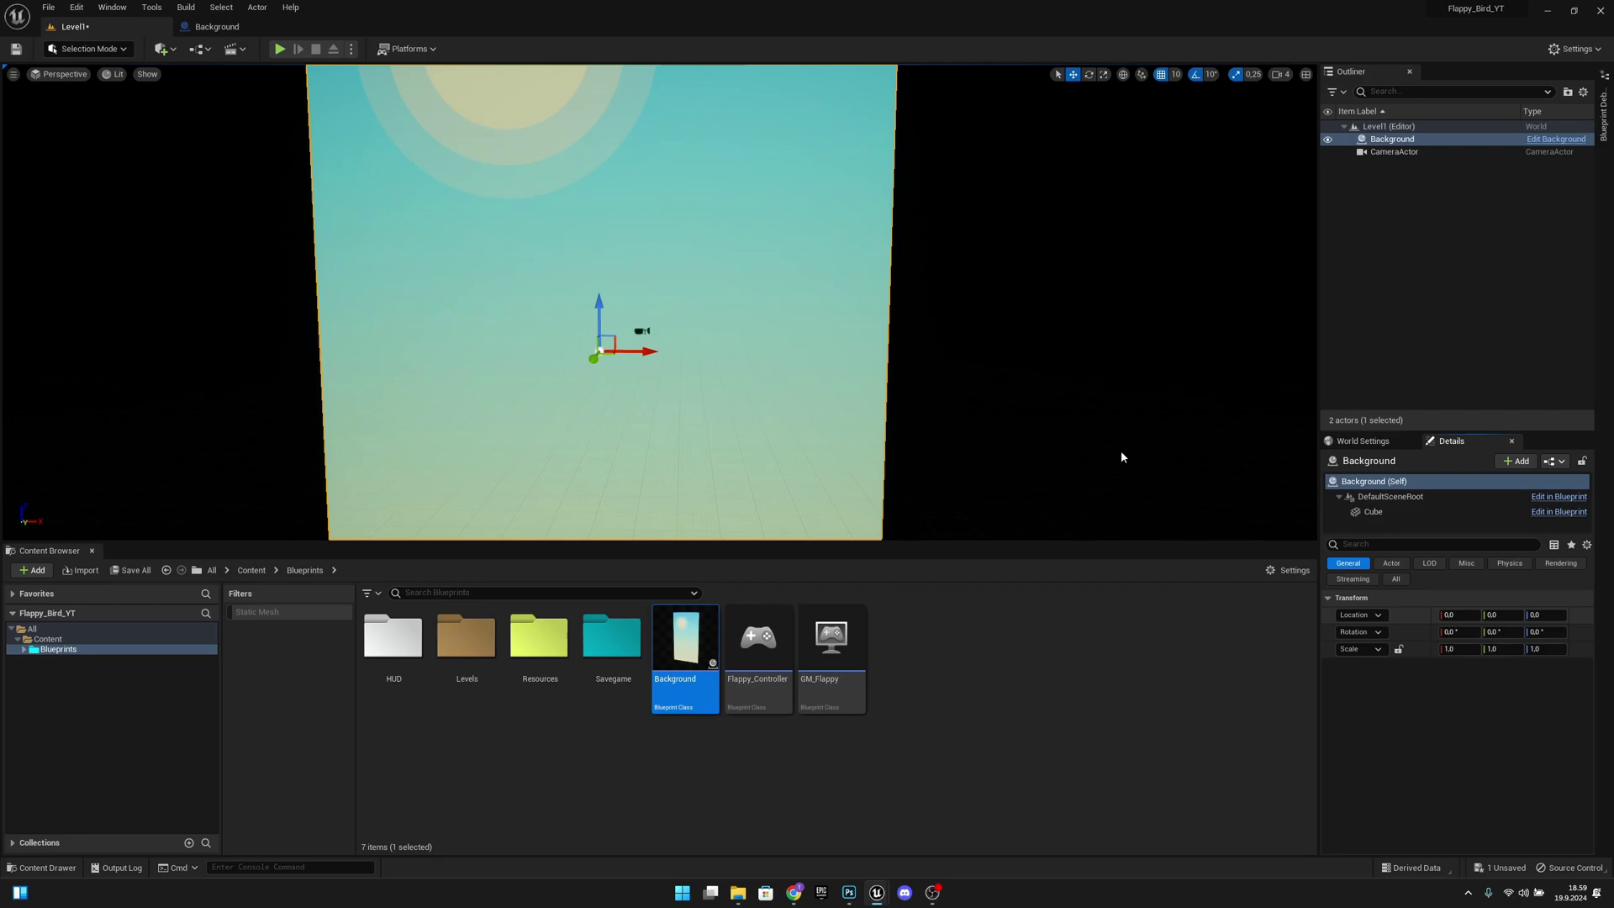
# Set the CameraActor's location to 0 in X, 1750 in Y and 0 in Z
pyautogui.moveTo(1026, 406); pyautogui.dragTo(791, 378, button='right')
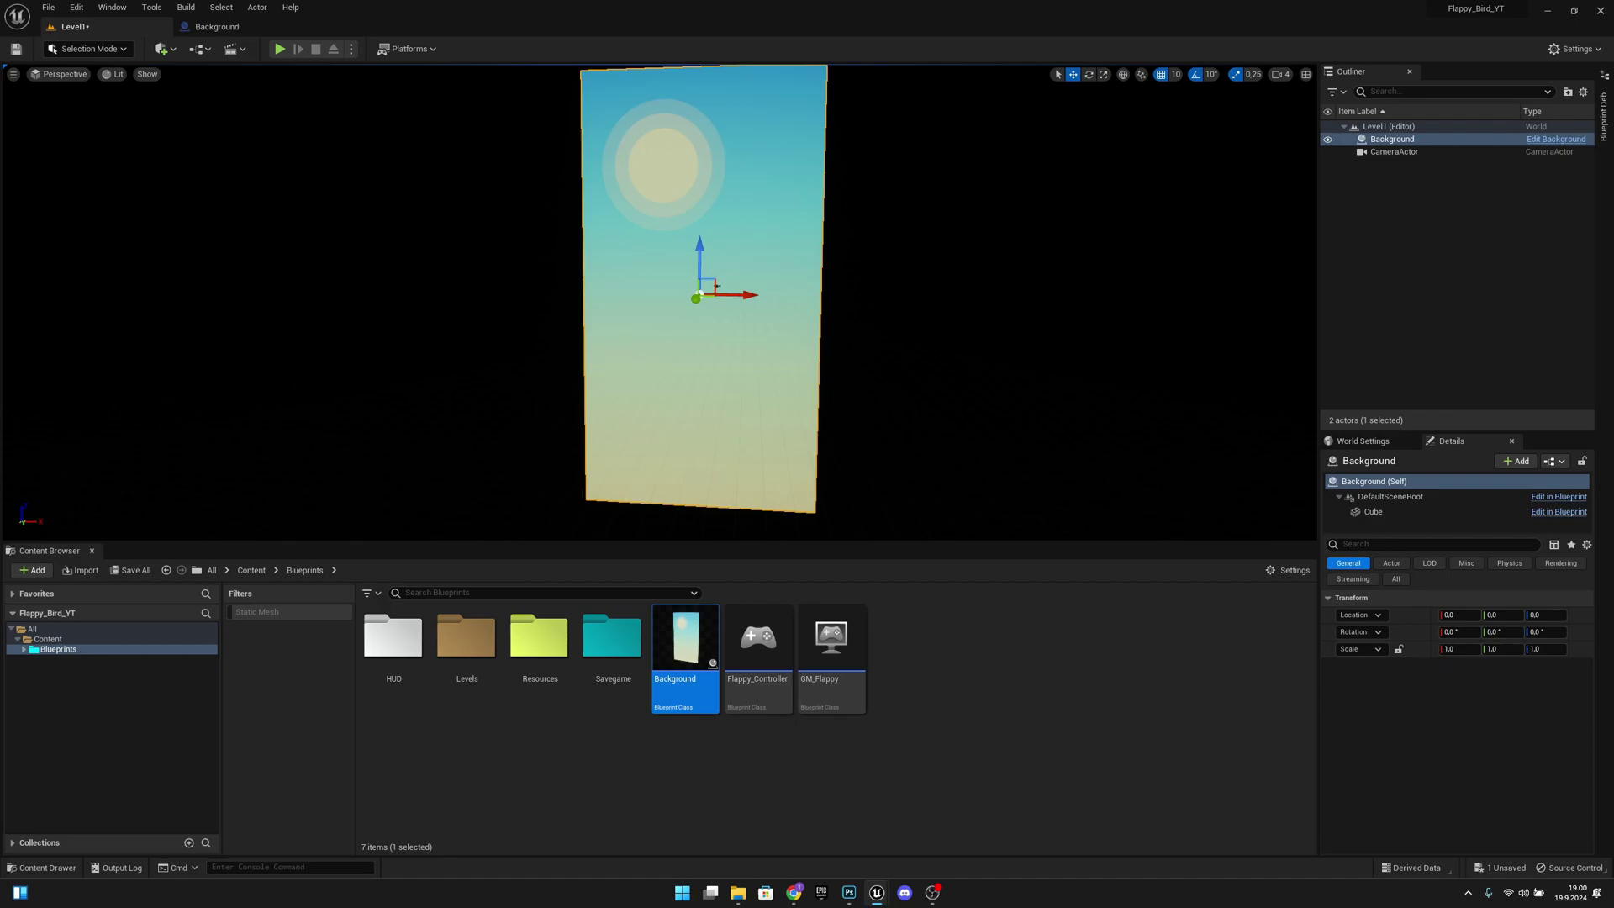
pyautogui.moveTo(706, 294)
pyautogui.mouseDown(button='right')
pyautogui.moveTo(693, 294)
pyautogui.moveTo(718, 303)
pyautogui.mouseUp(button='right')
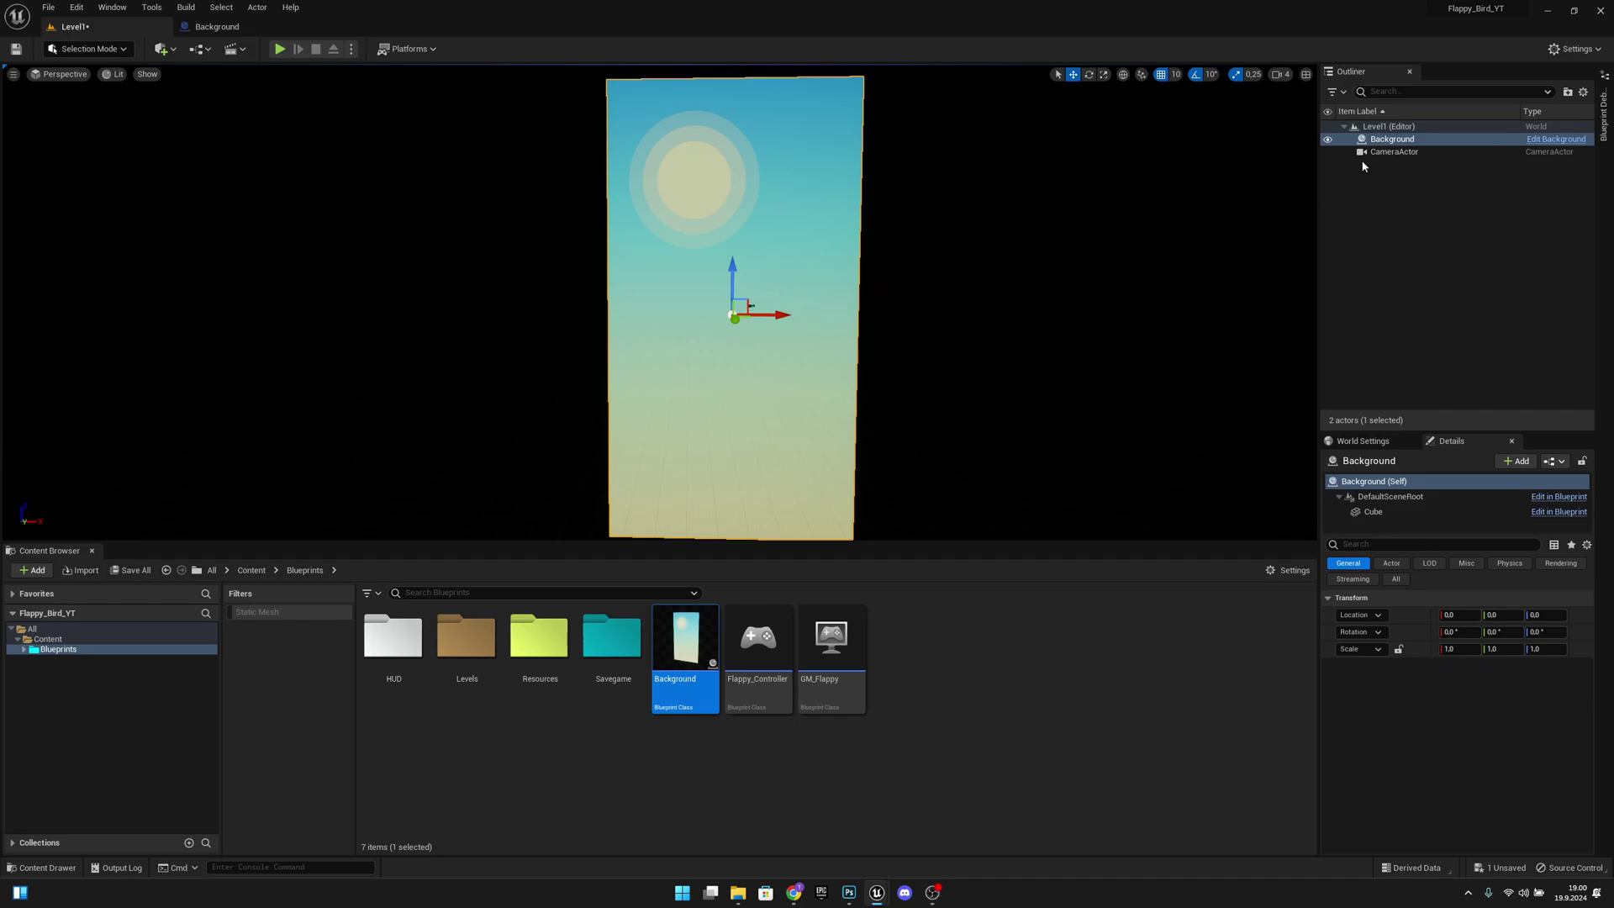
pyautogui.click(1412, 153)
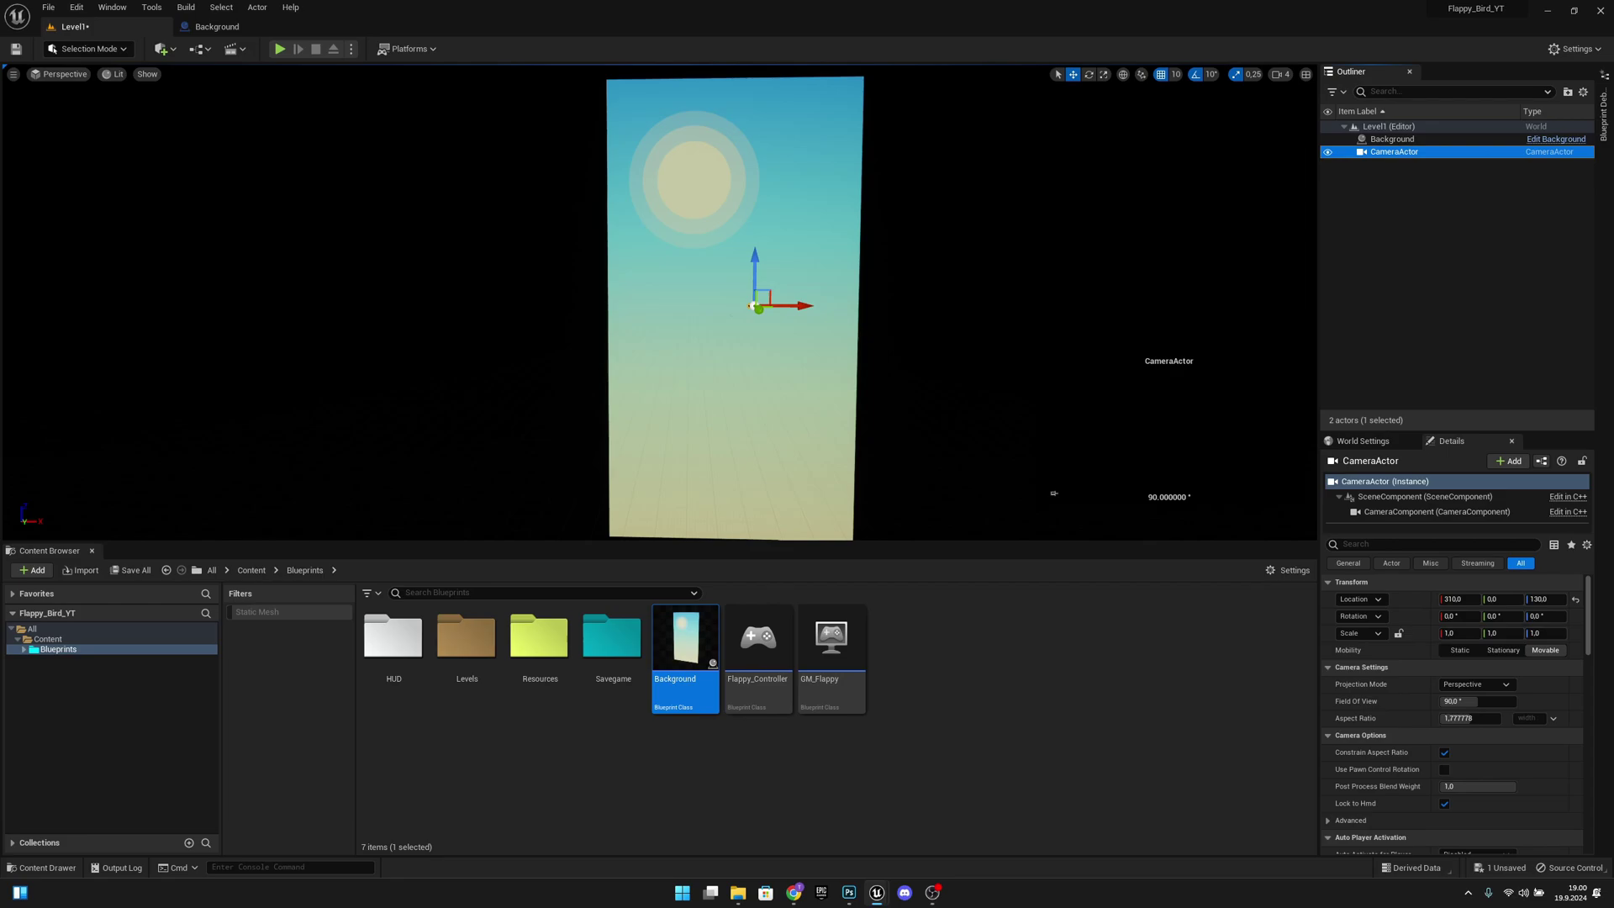
pyautogui.click(1473, 598)
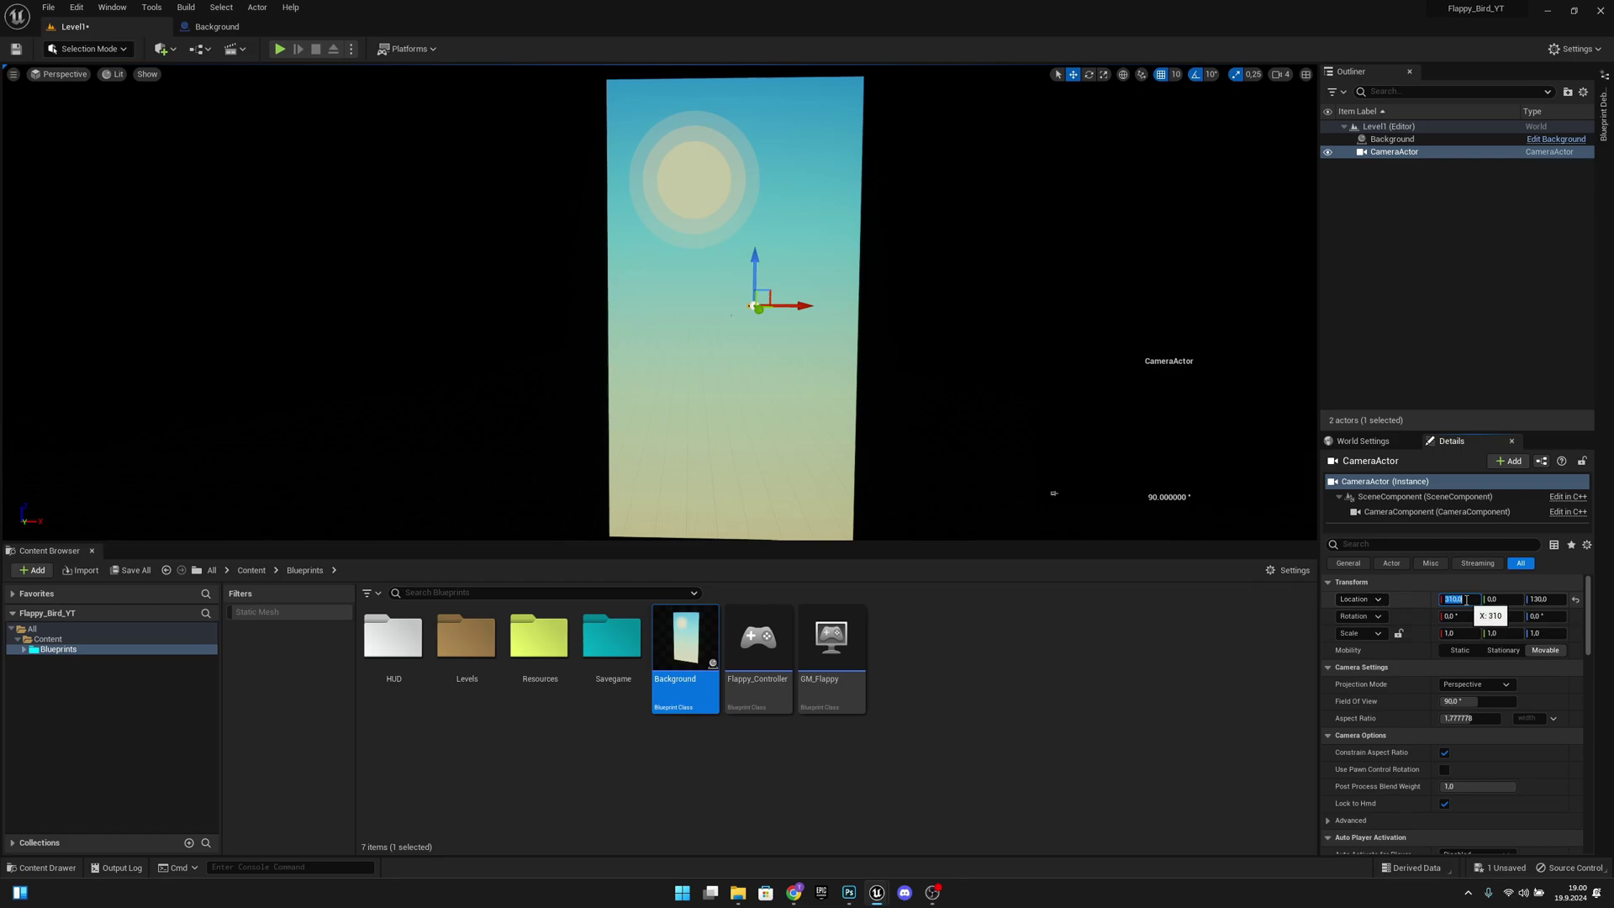
pyautogui.press('Return')
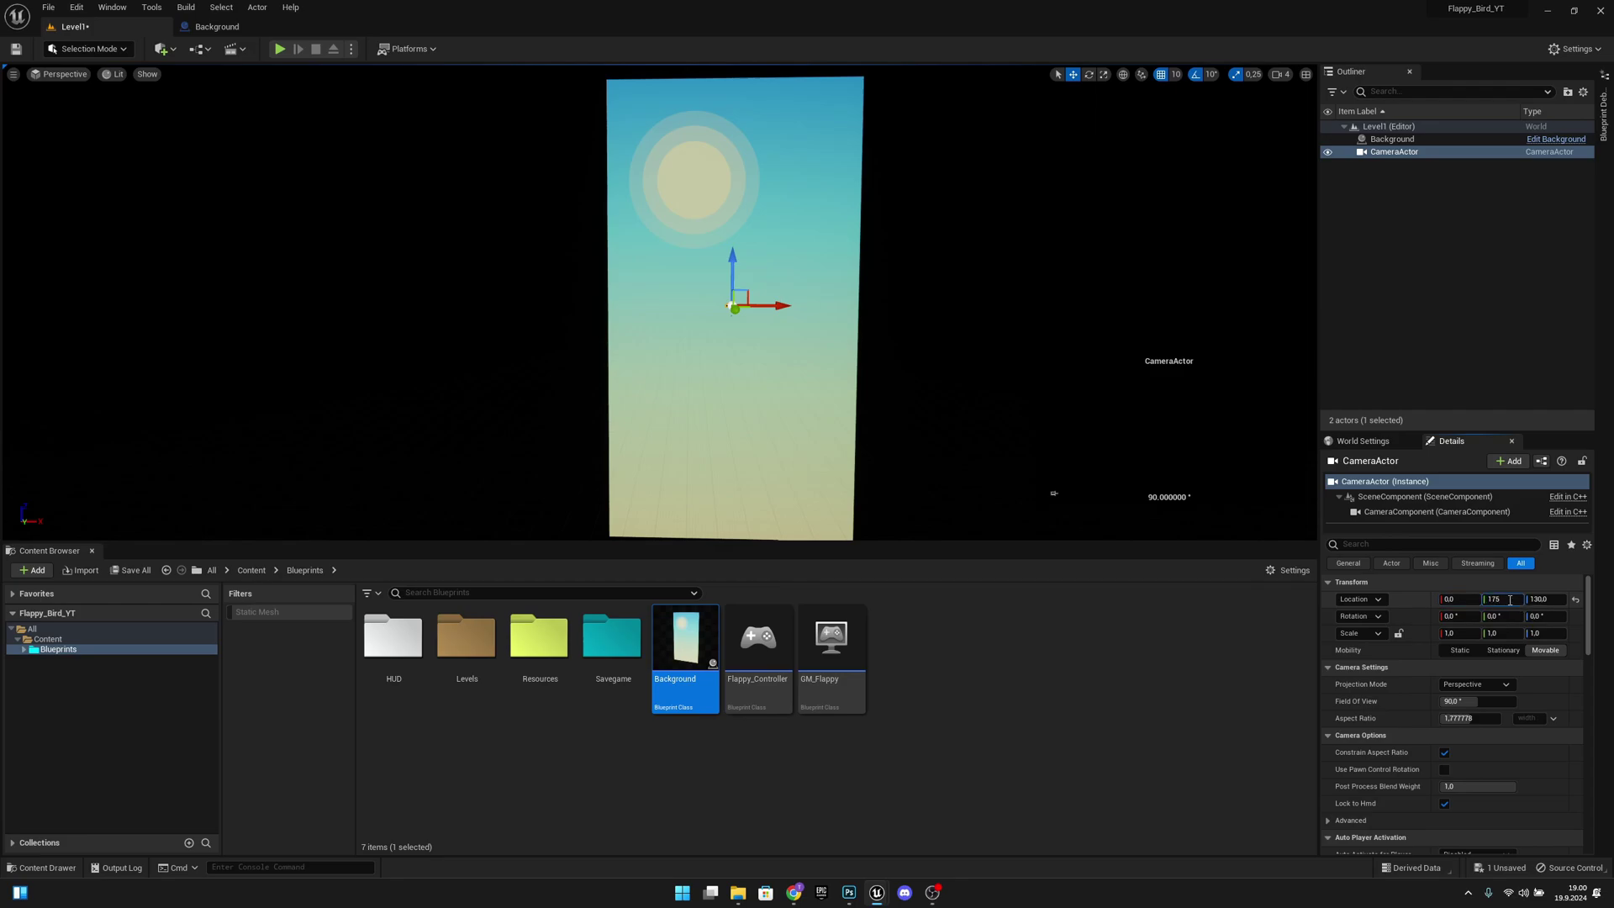
pyautogui.click(1510, 600)
pyautogui.write('1750')
pyautogui.press('Return')
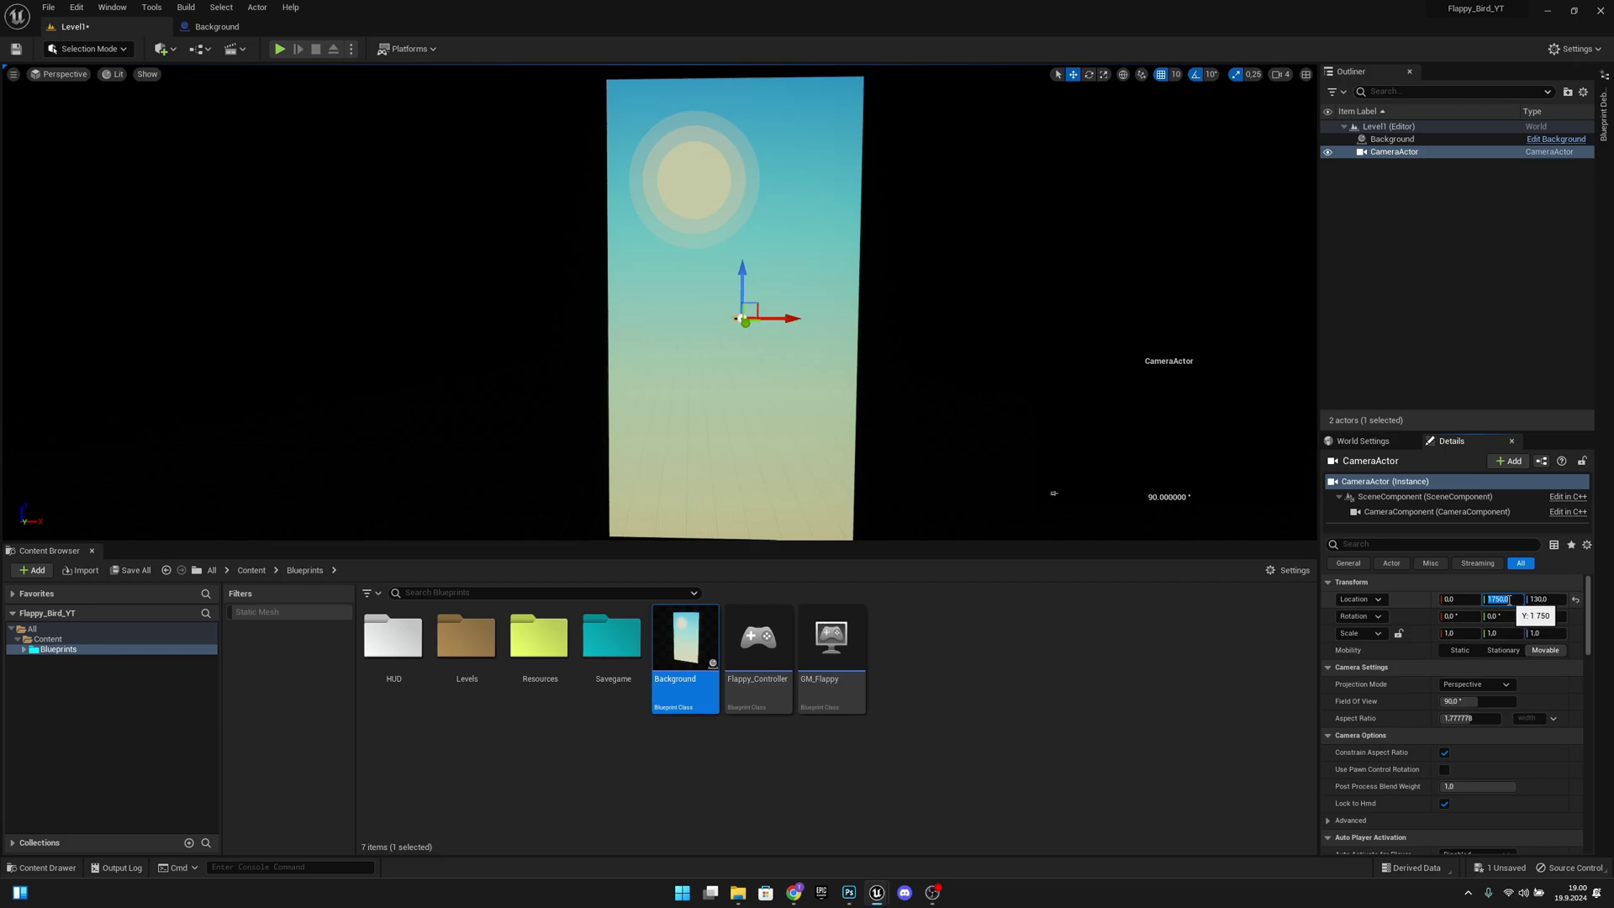
pyautogui.click(1555, 599)
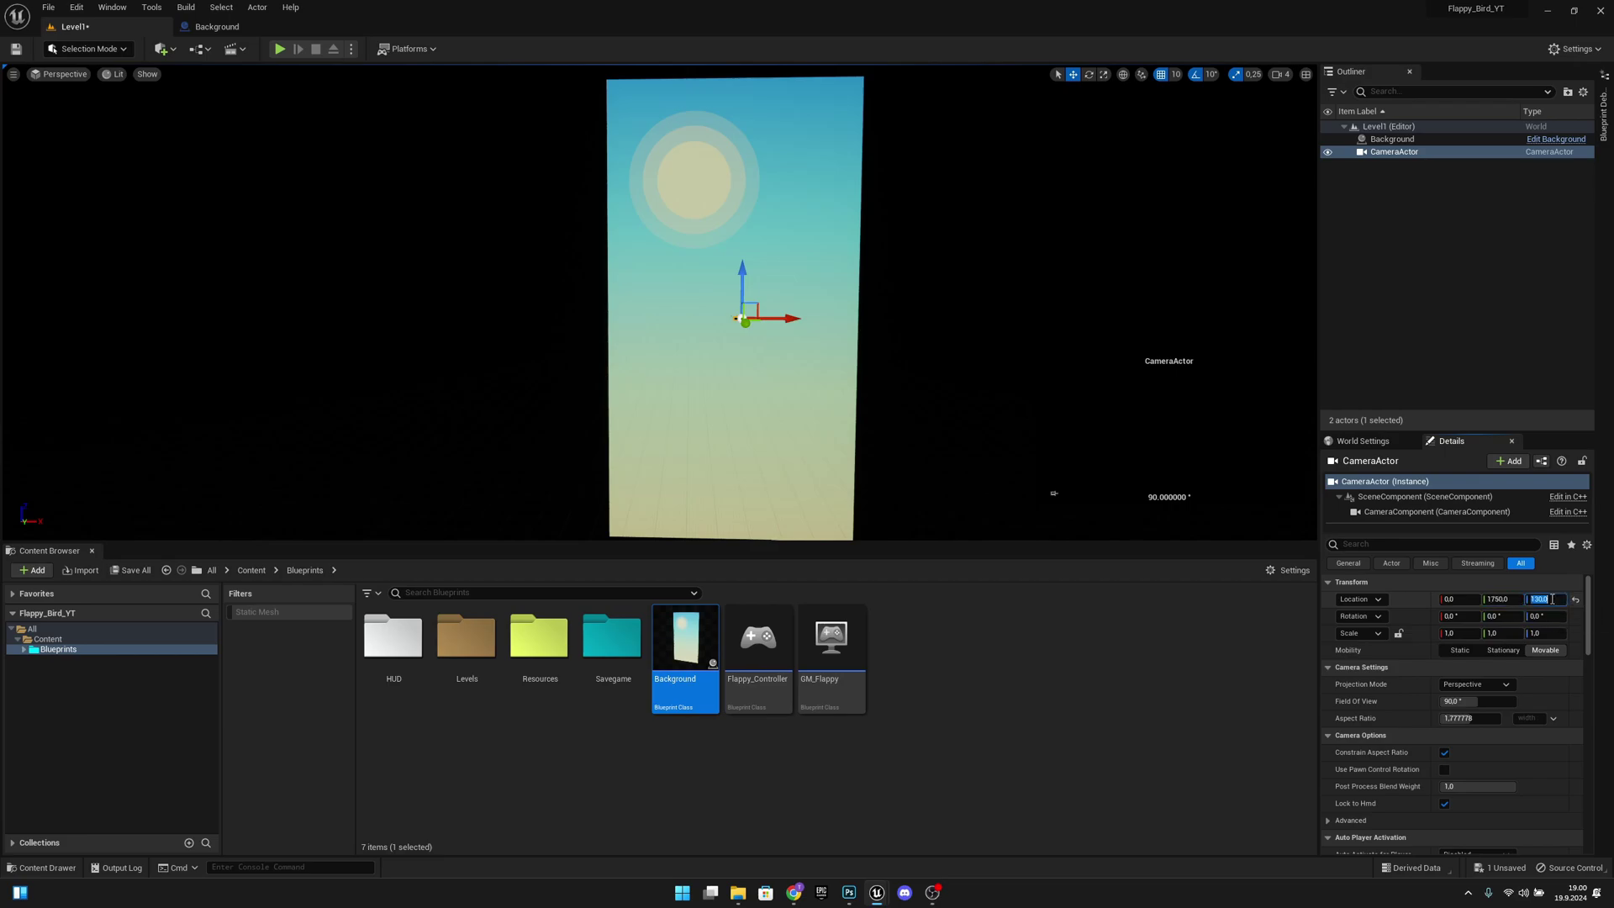
pyautogui.write('0')
pyautogui.press('Return')
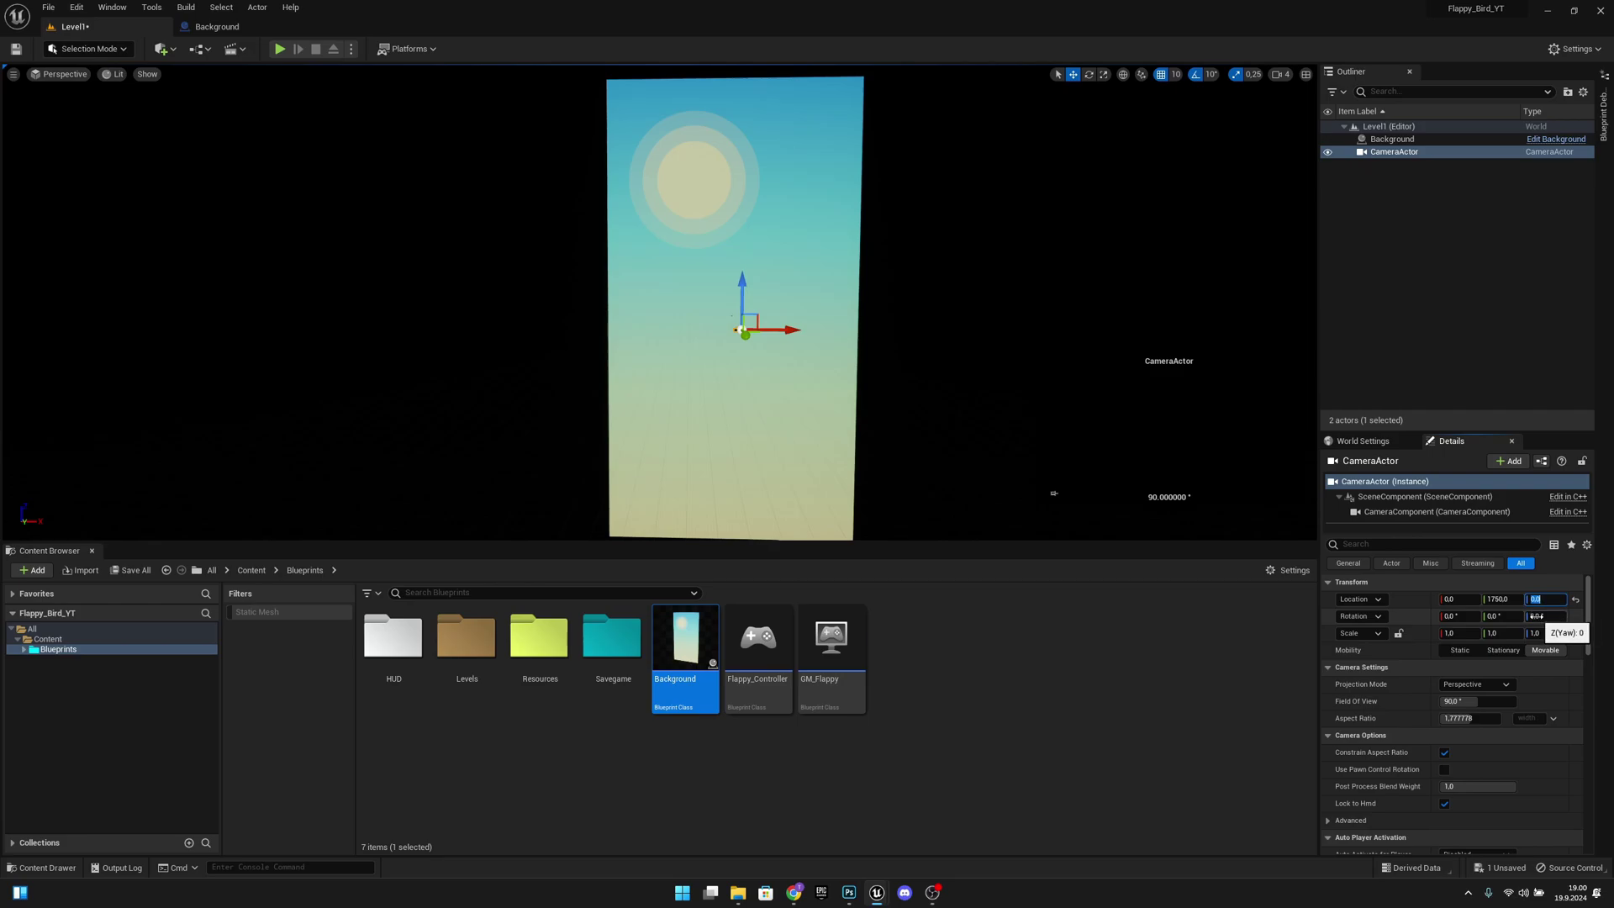
# Set the CameraActor's Z rotation to -90° and disable Constrain Aspect Ratio
pyautogui.click(1536, 616)
pyautogui.write('-90')
pyautogui.press('Return')
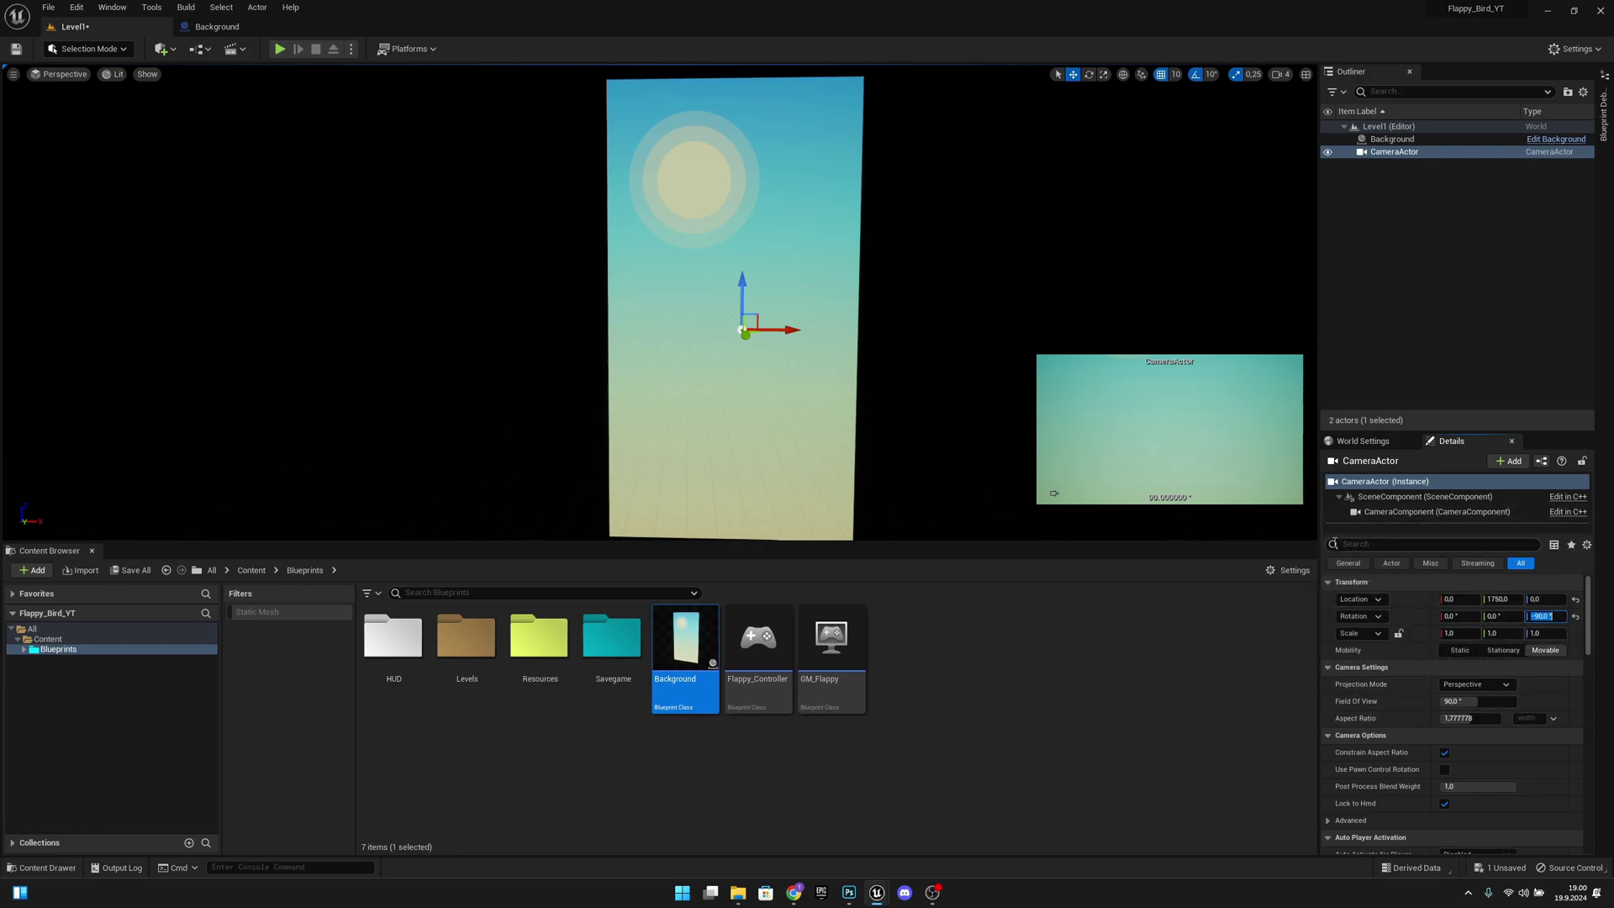
pyautogui.scroll(-2, 1400, 666)
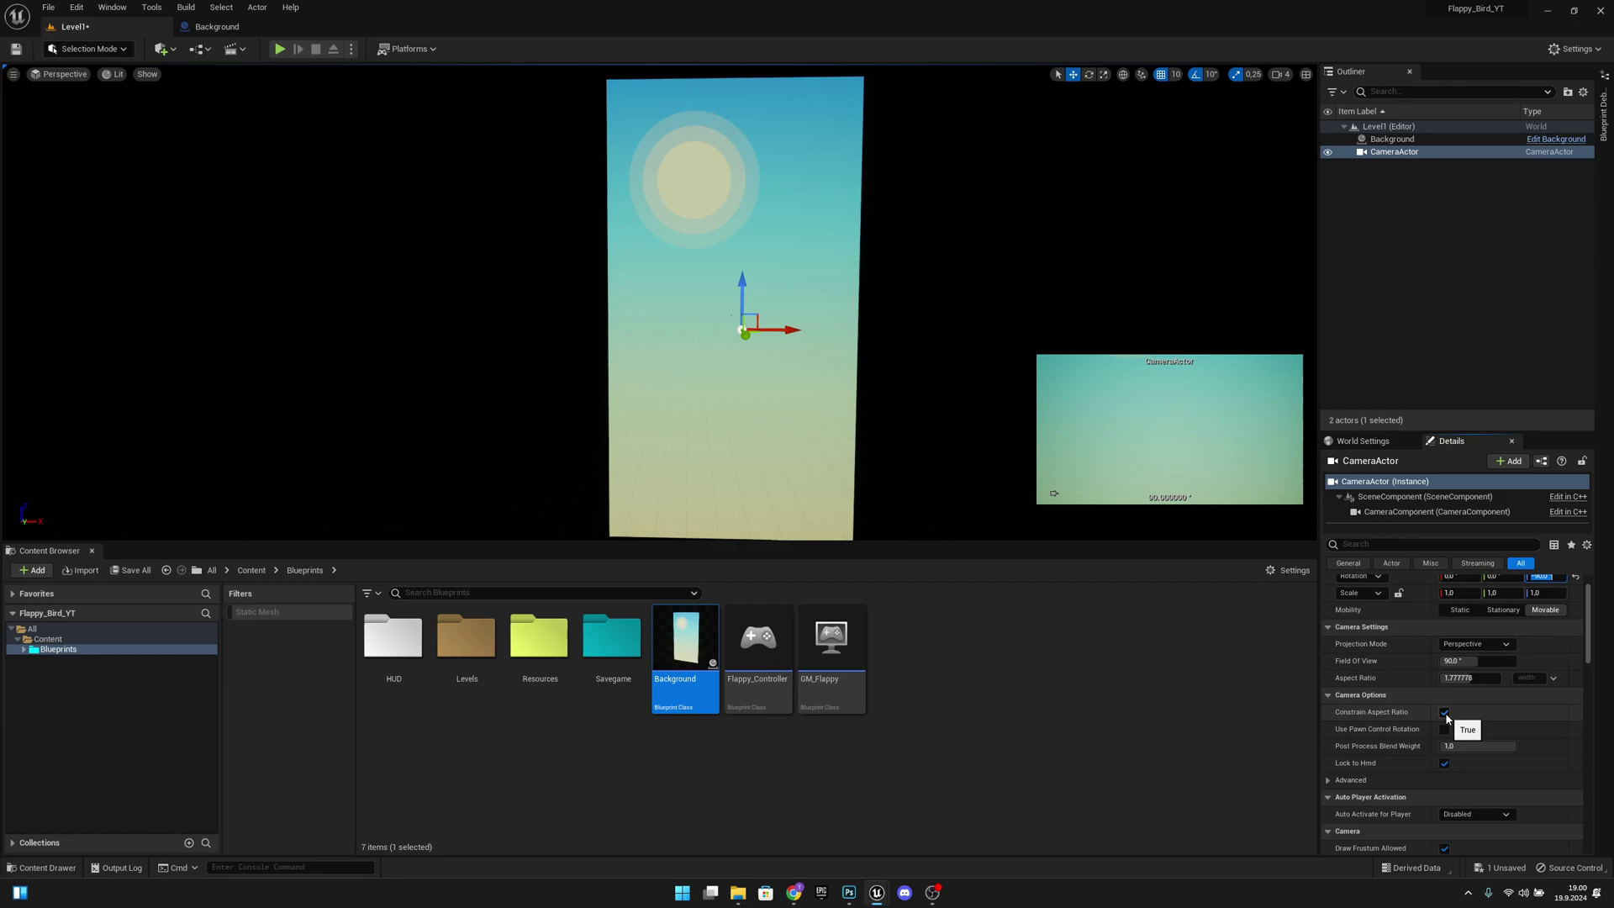
pyautogui.click(1445, 713)
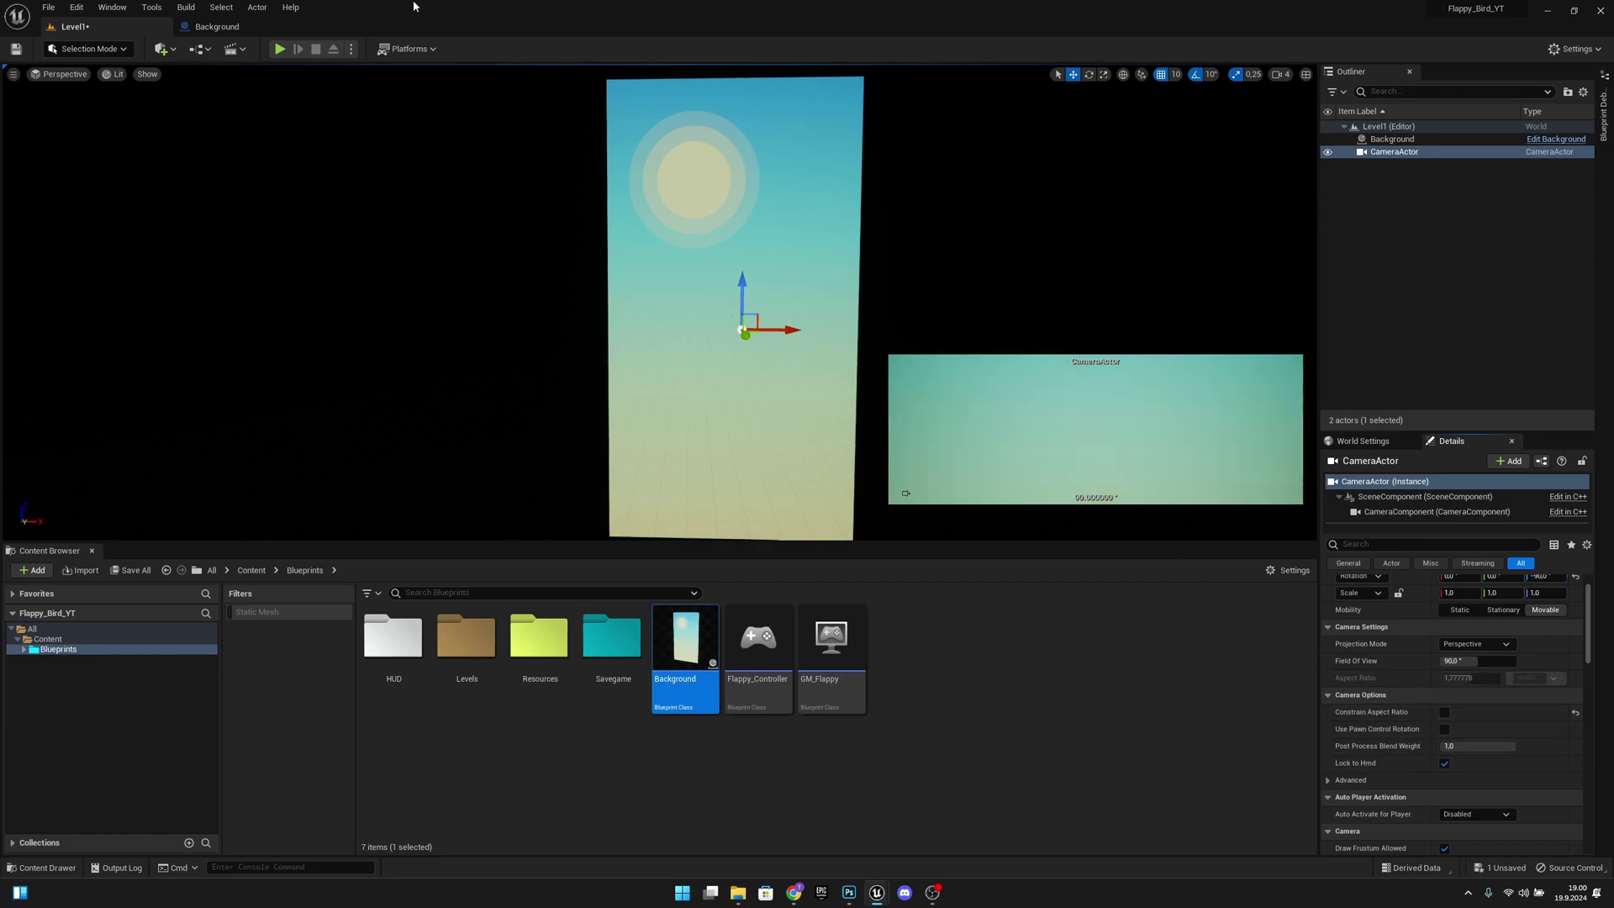
# Set the new viewport resolution for playing in the editor to 720 wide by 1280 high, and close the preferences
pyautogui.click(353, 50)
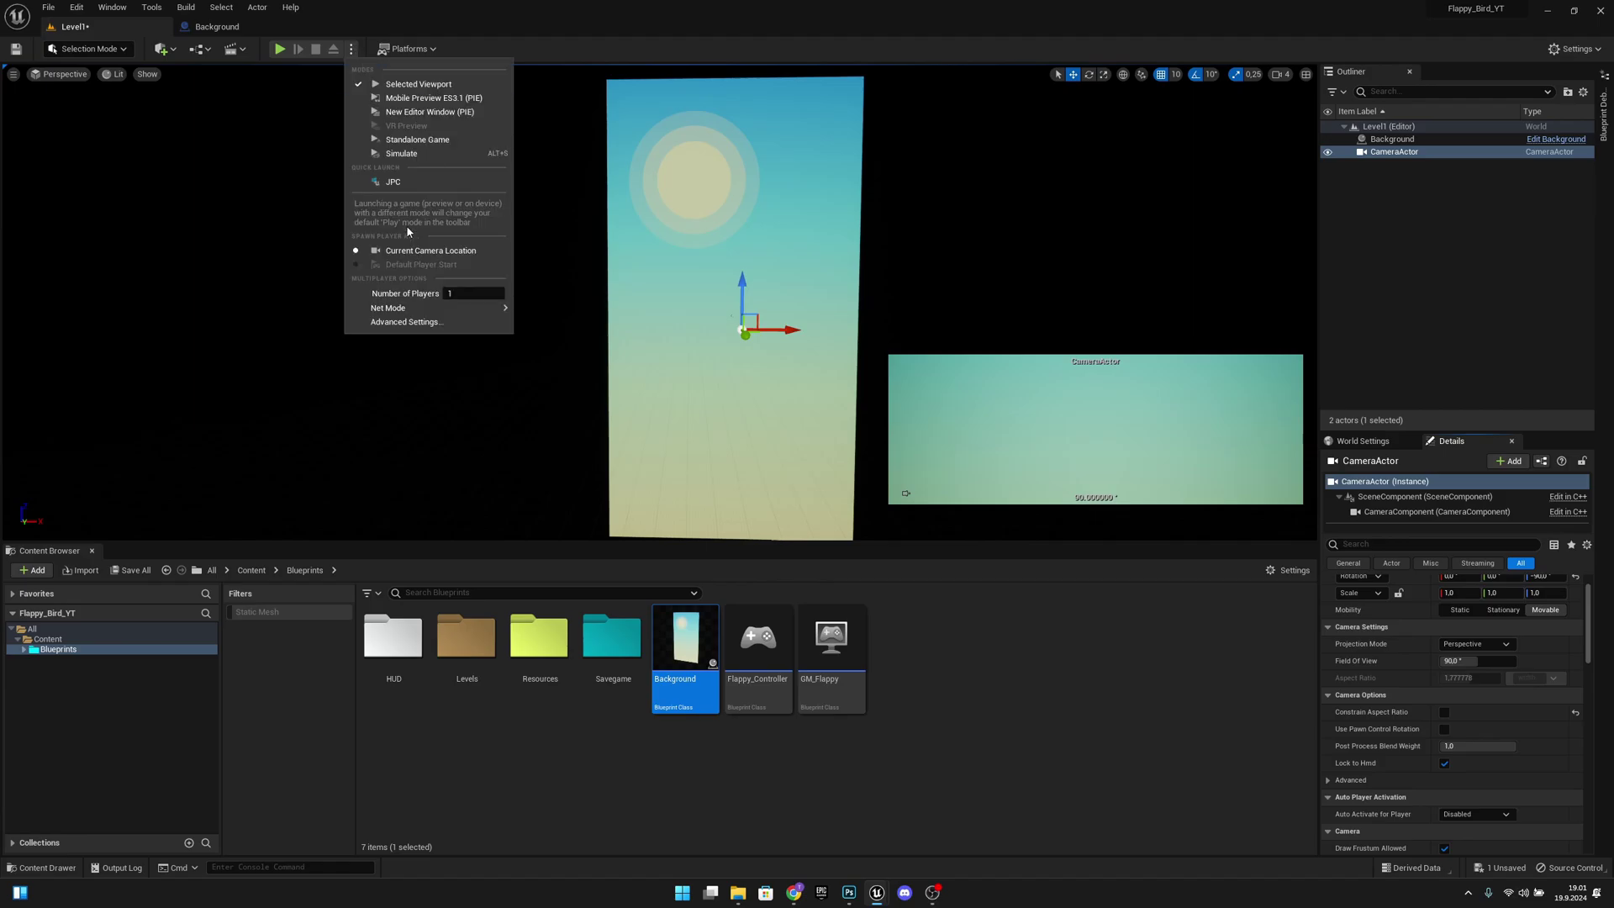
pyautogui.click(419, 325)
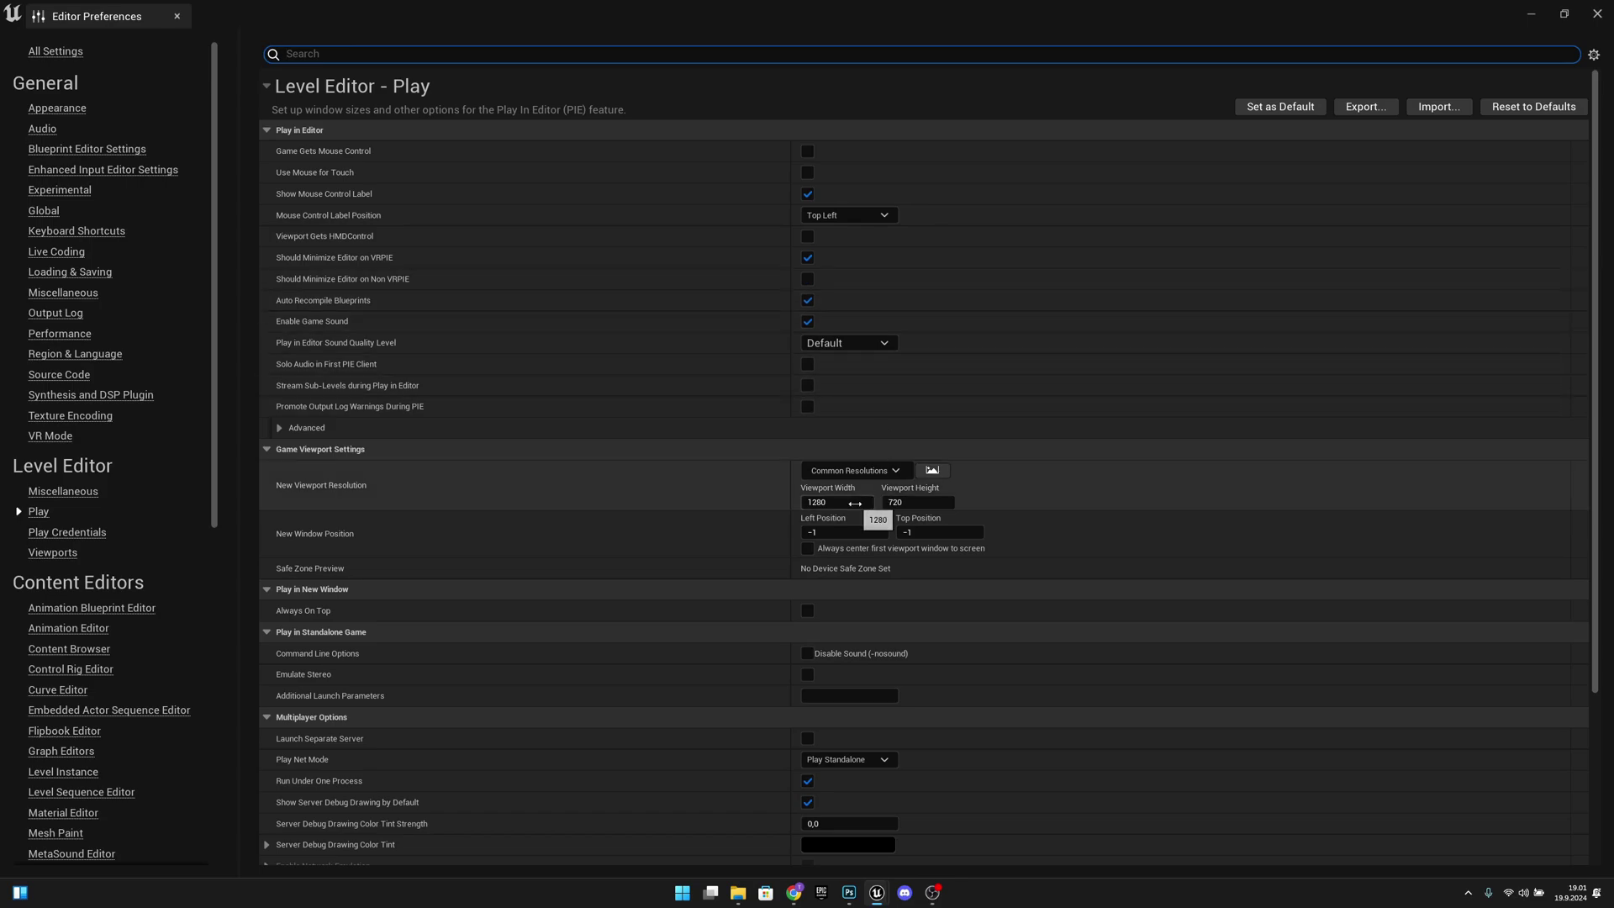
pyautogui.click(854, 503)
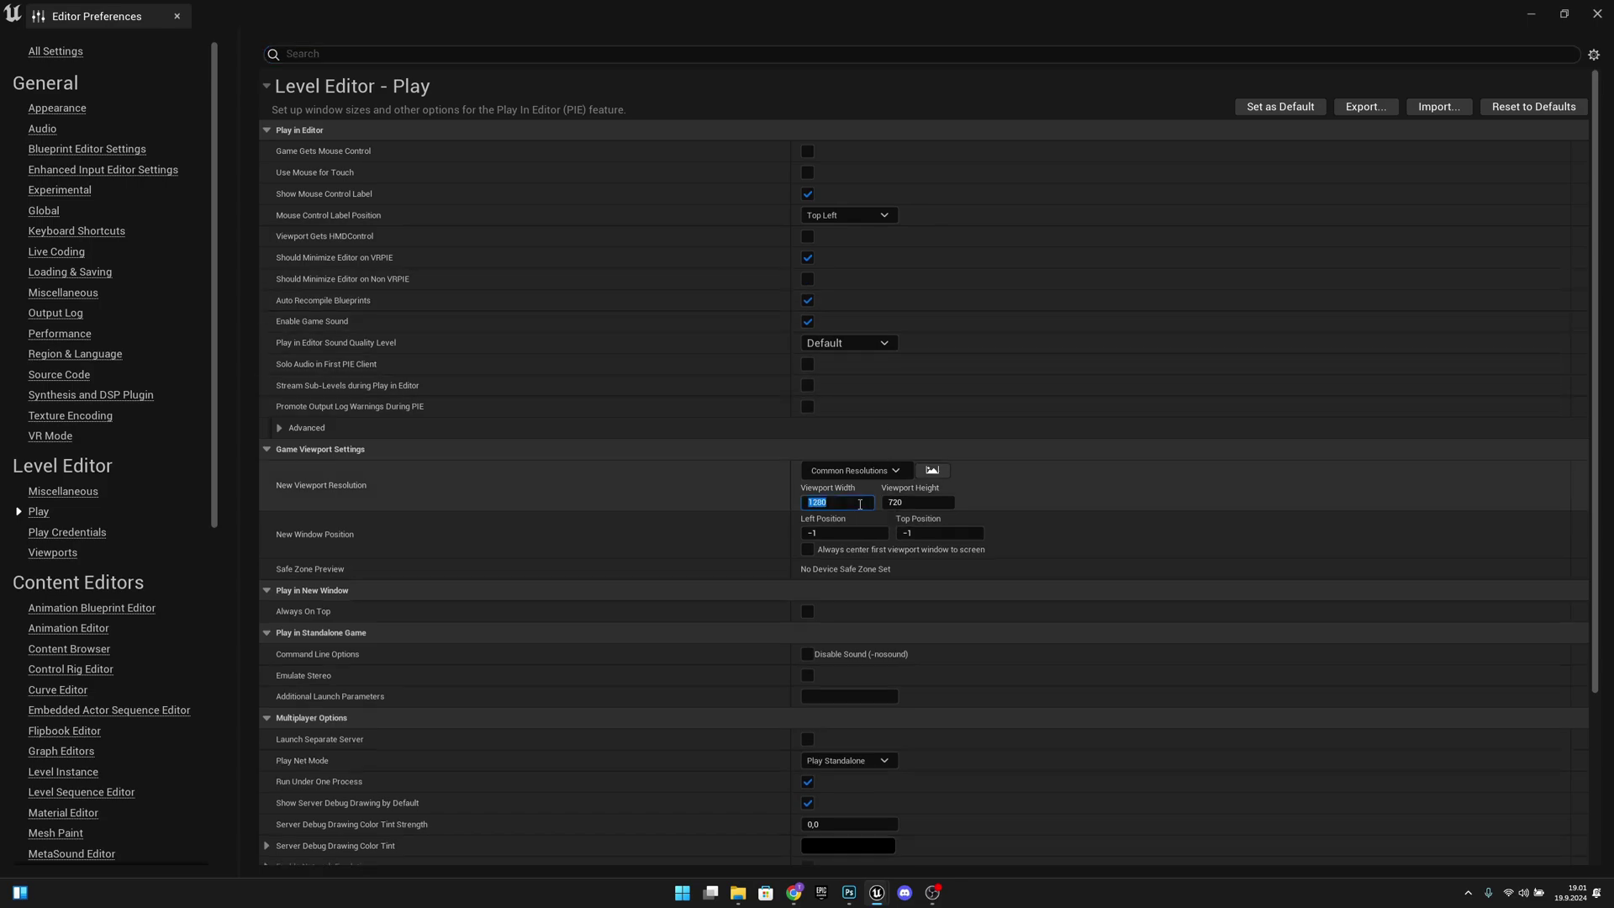
pyautogui.write('7')
pyautogui.click(911, 501)
pyautogui.write('1280')
pyautogui.press('Return')
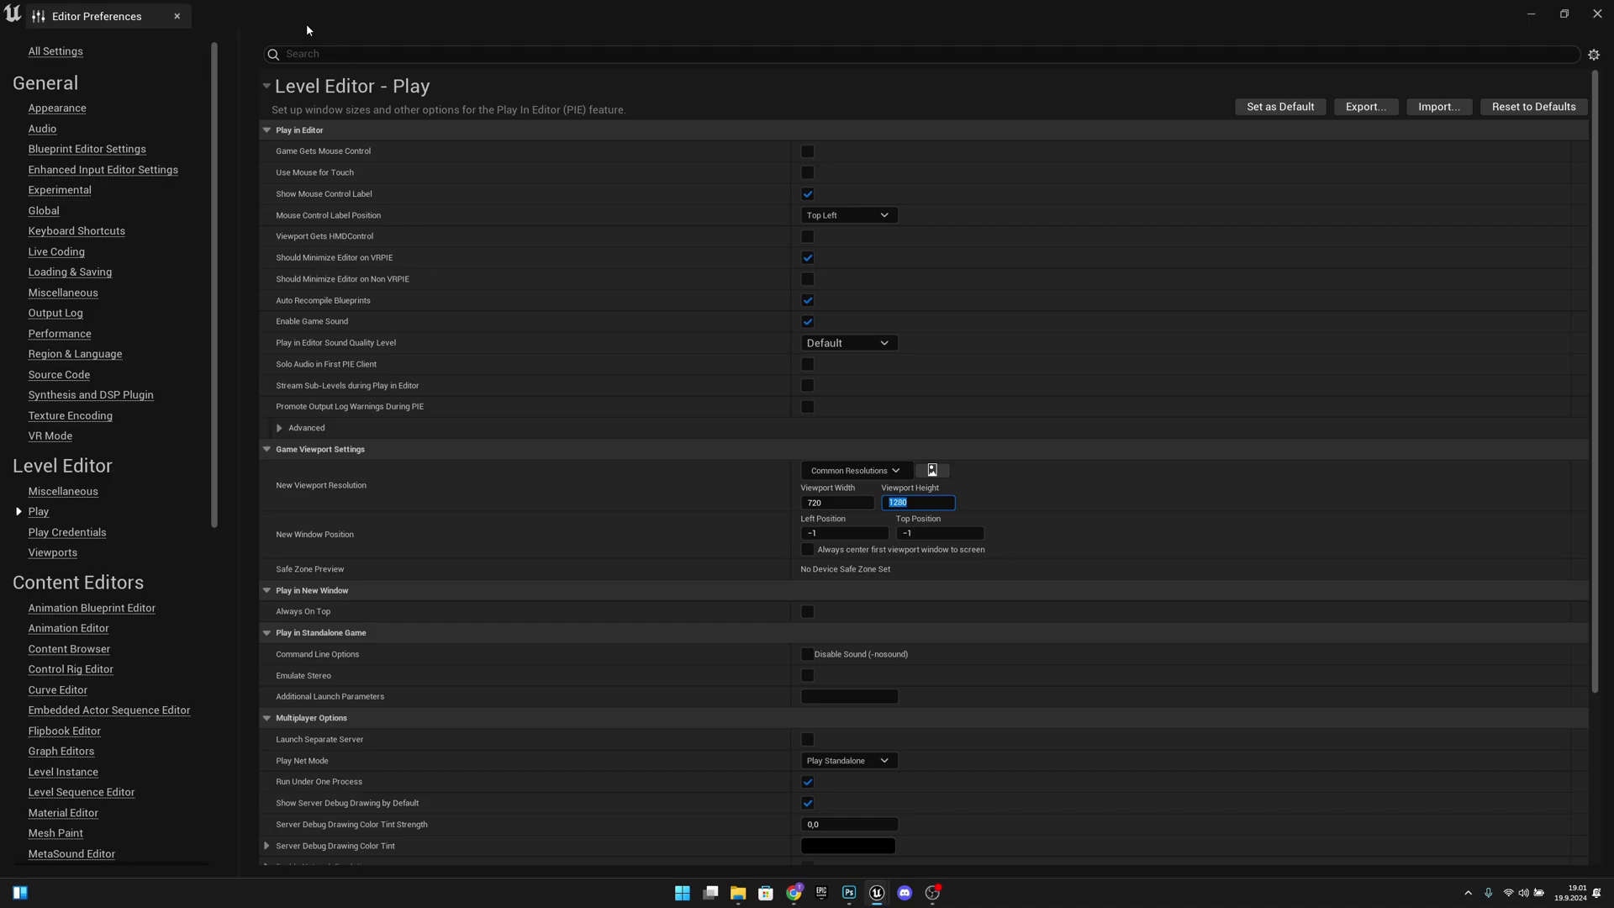
pyautogui.click(178, 19)
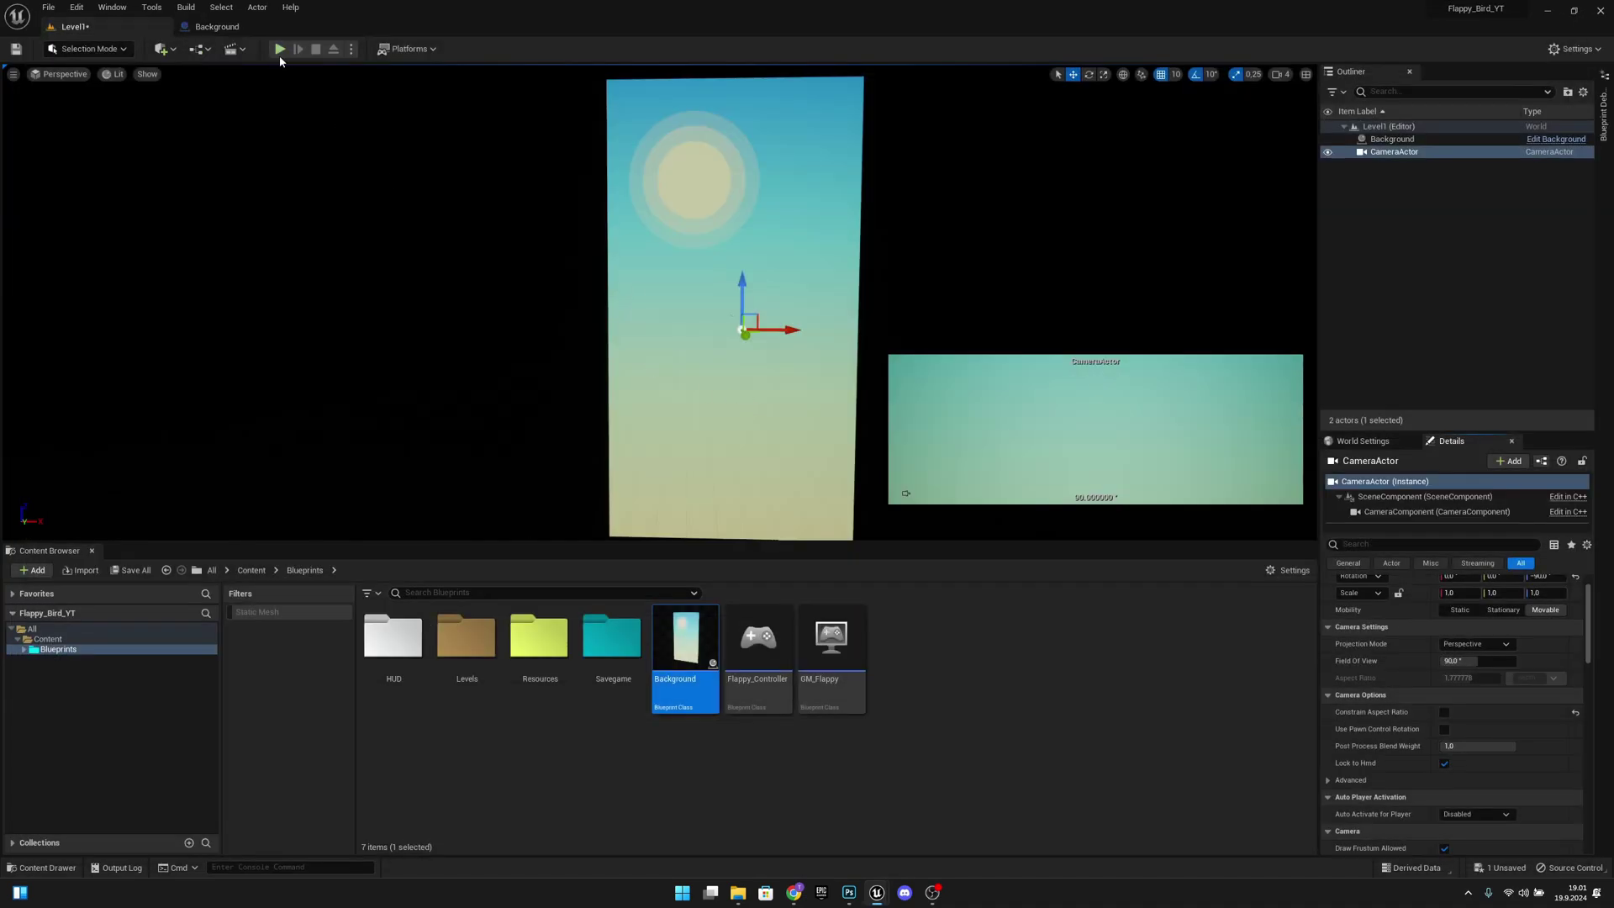
# Play the level in a new editor window to check the portrait view, and stop the preview
pyautogui.click(353, 50)
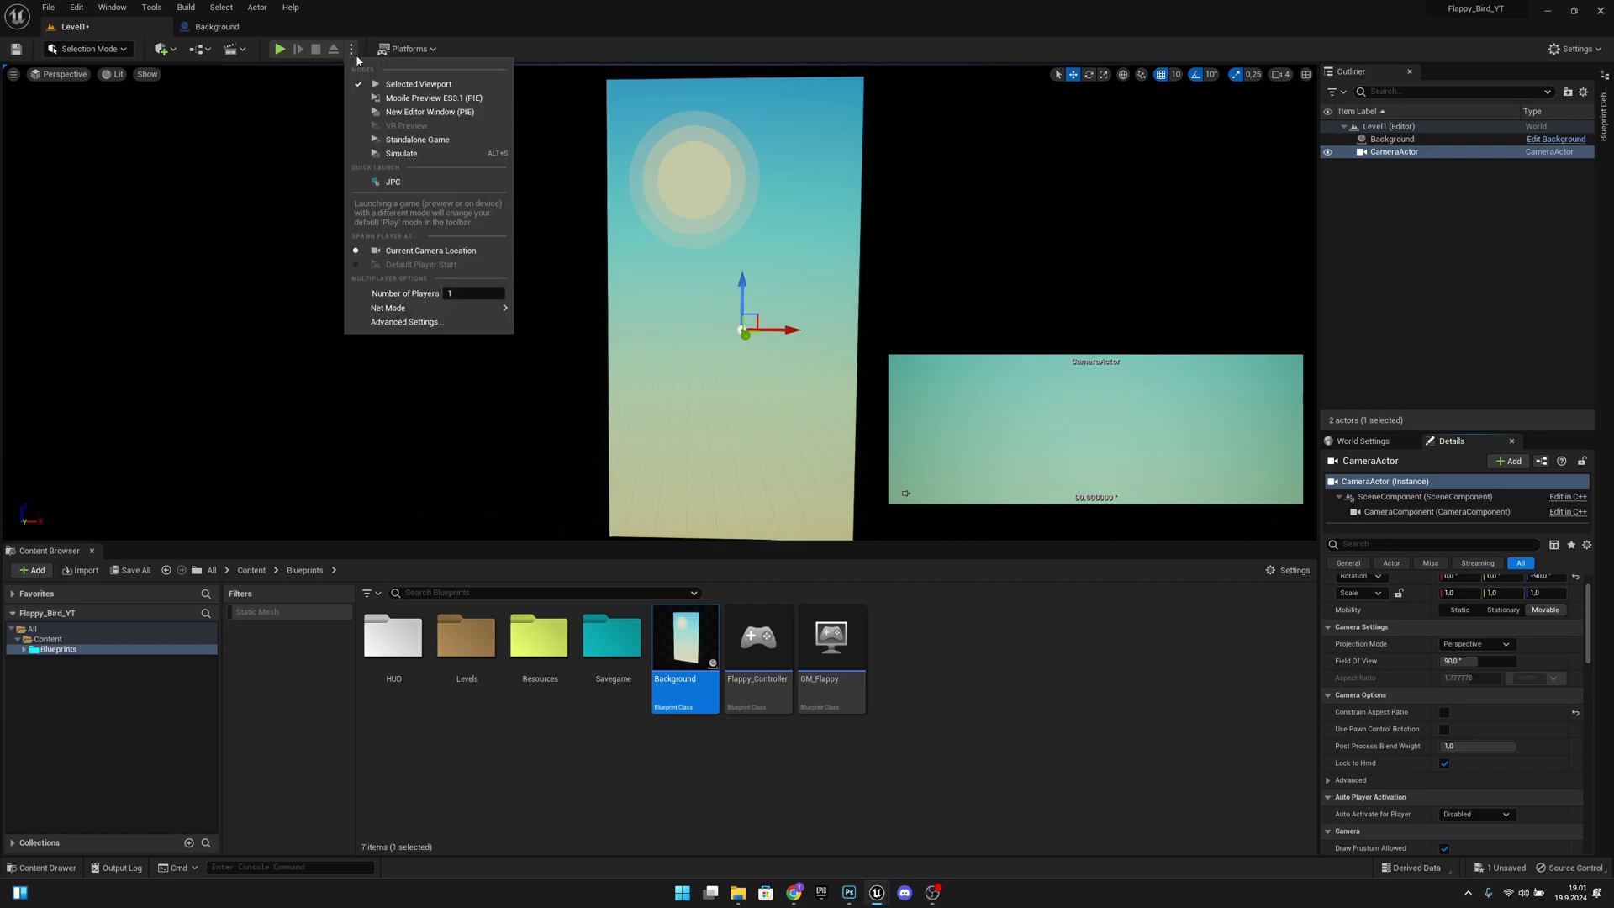
pyautogui.click(414, 114)
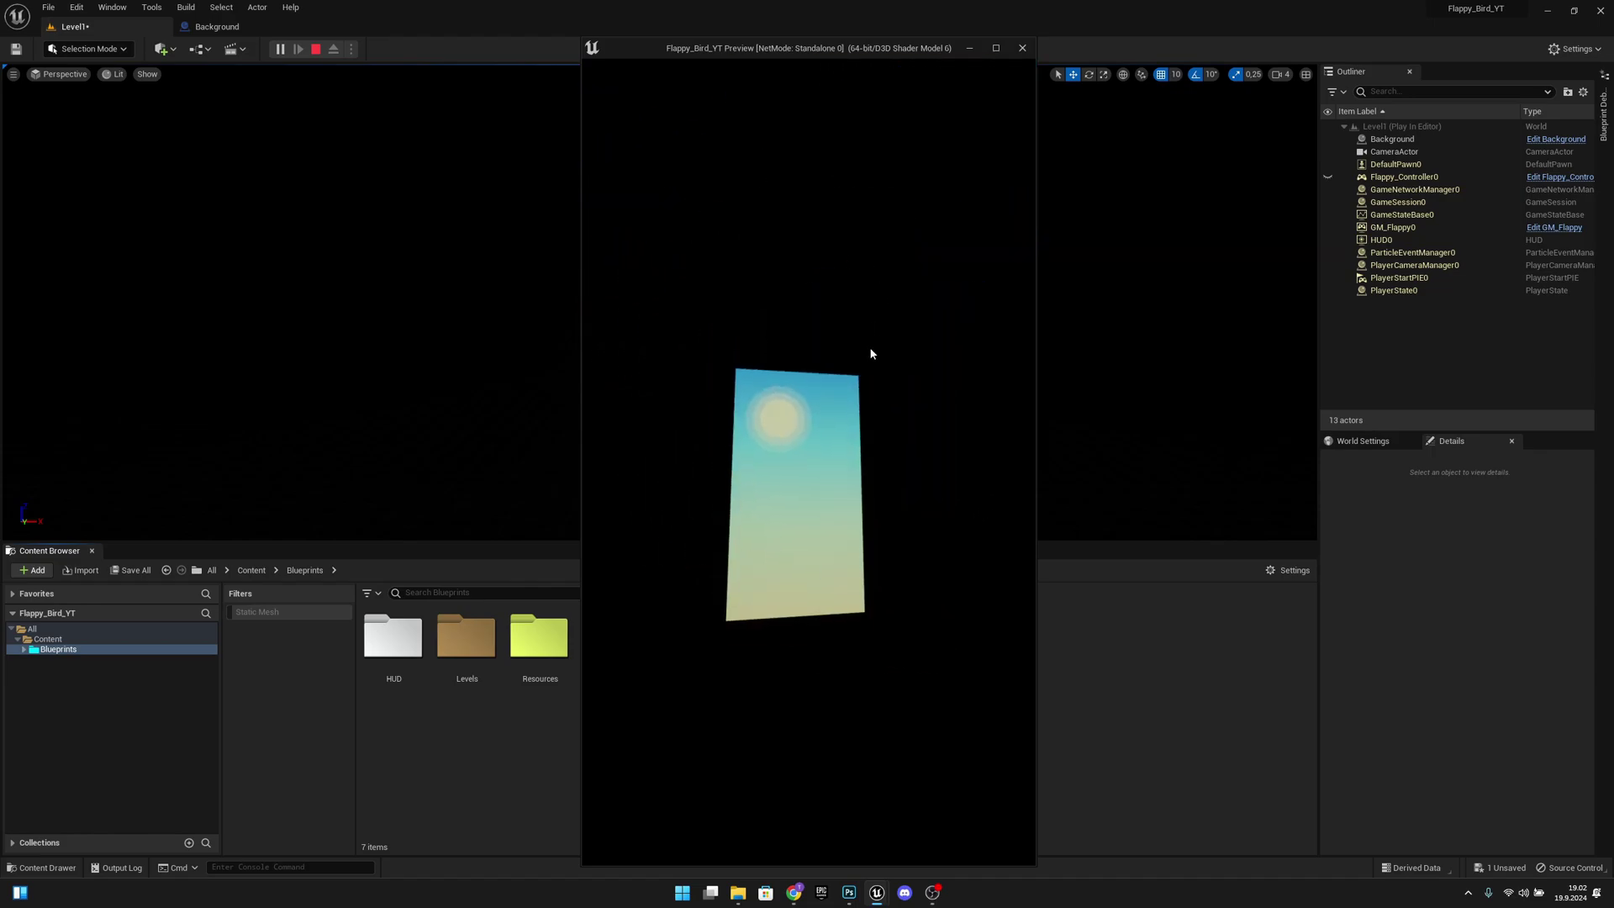
pyautogui.press('Escape')
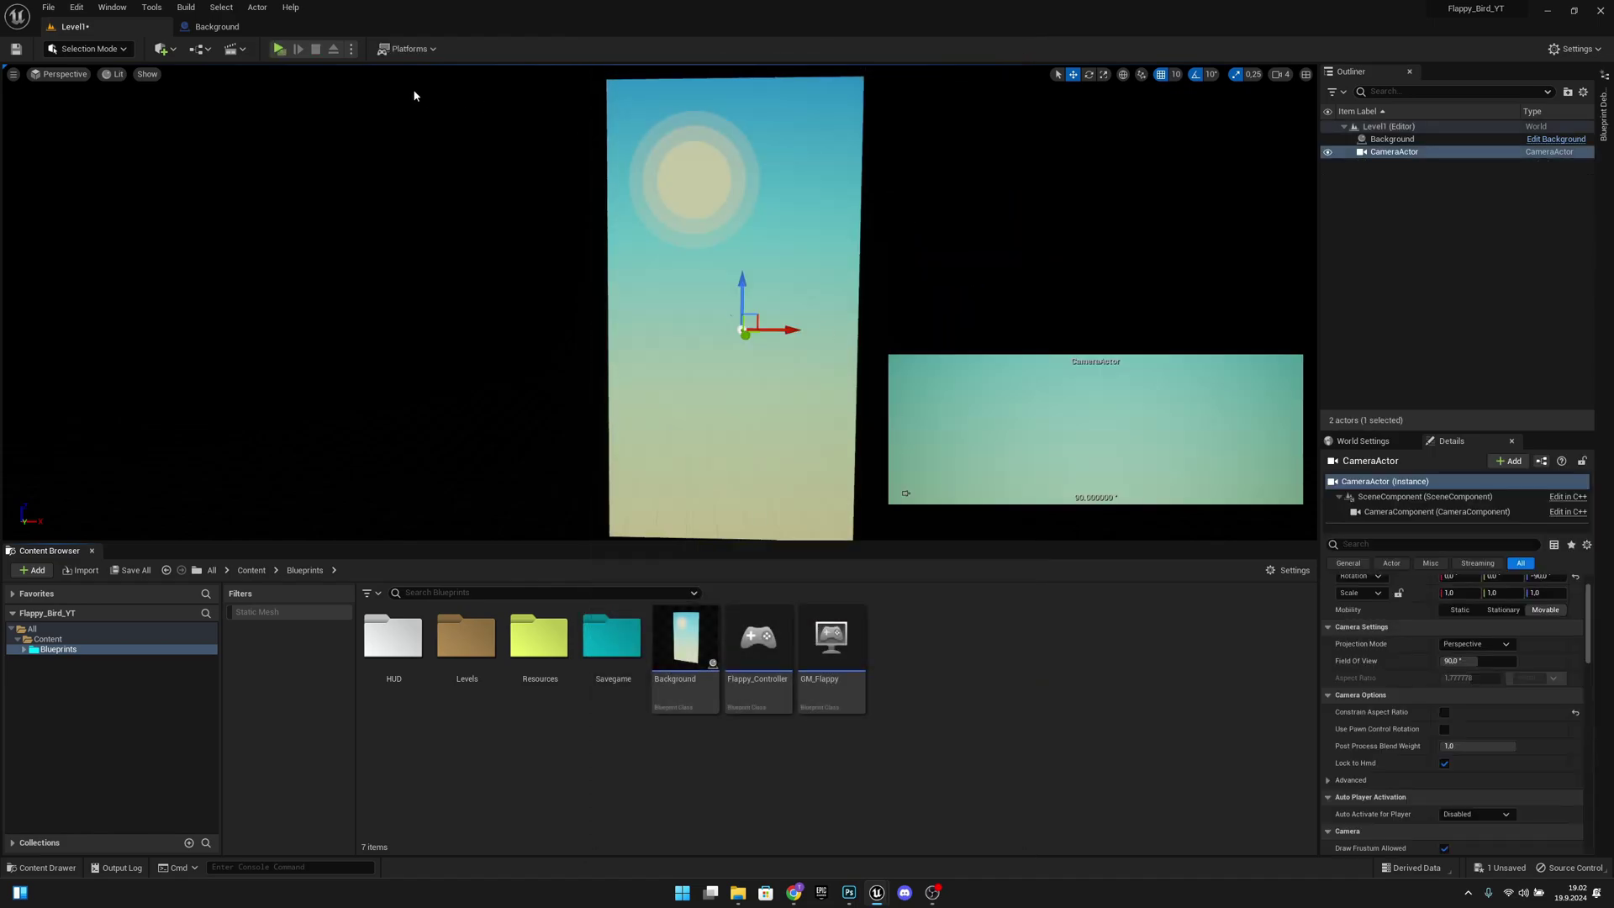
# Open the Level Blueprint of Level1
pyautogui.click(208, 50)
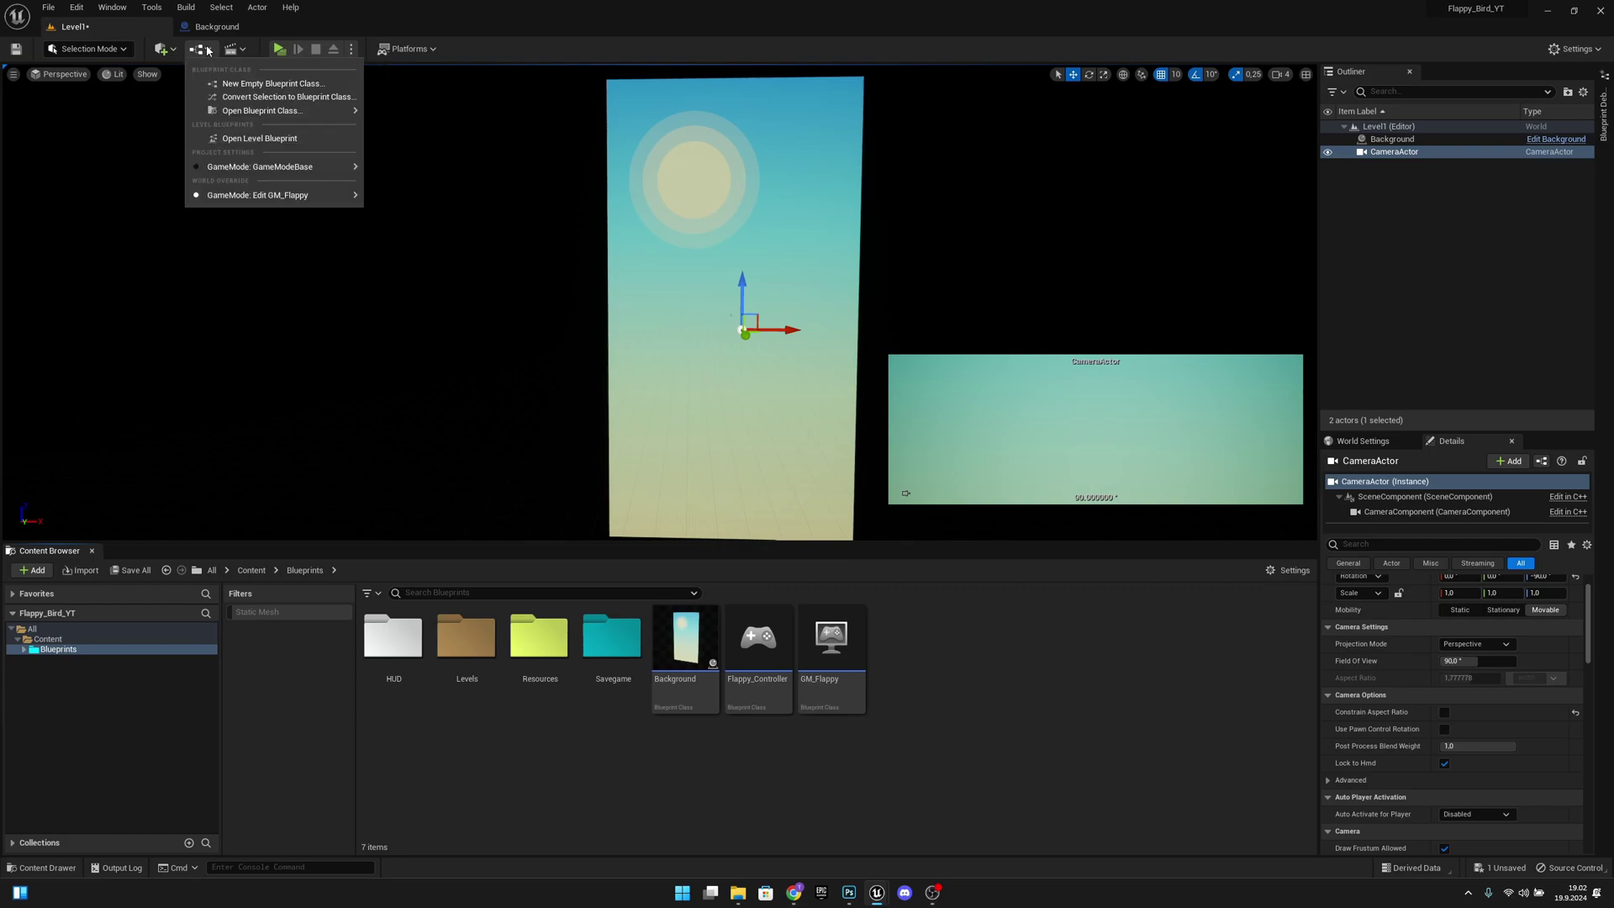
pyautogui.click(239, 140)
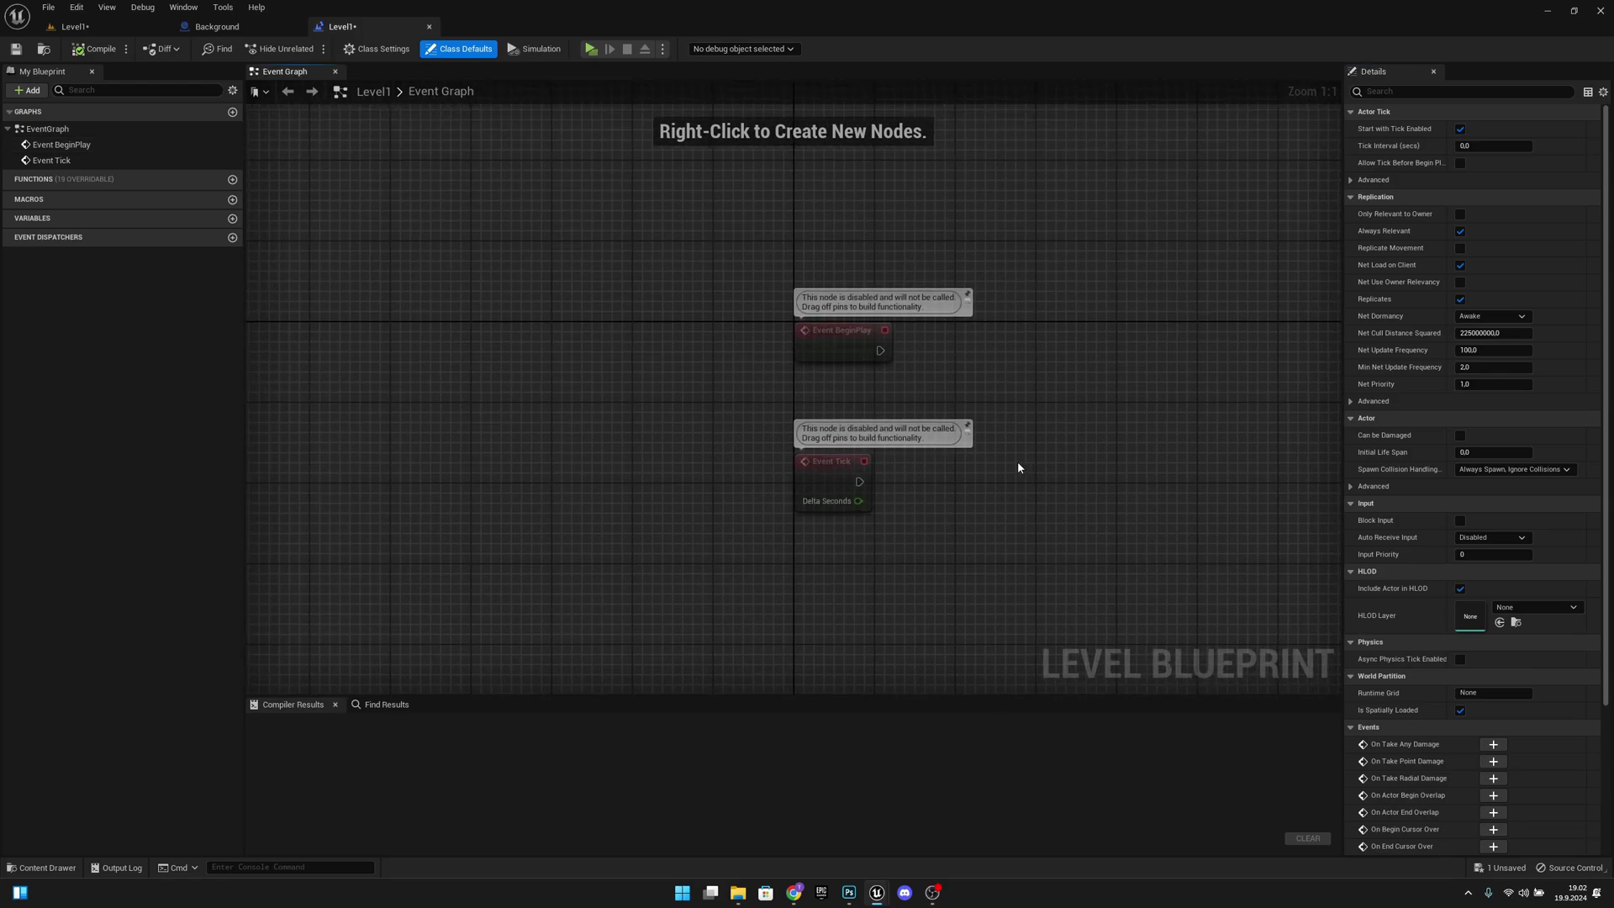
# Delete the disabled Event Tick node from the event graph
pyautogui.moveTo(1017, 468); pyautogui.dragTo(864, 432, button='right')
pyautogui.moveTo(829, 541); pyautogui.dragTo(605, 392)
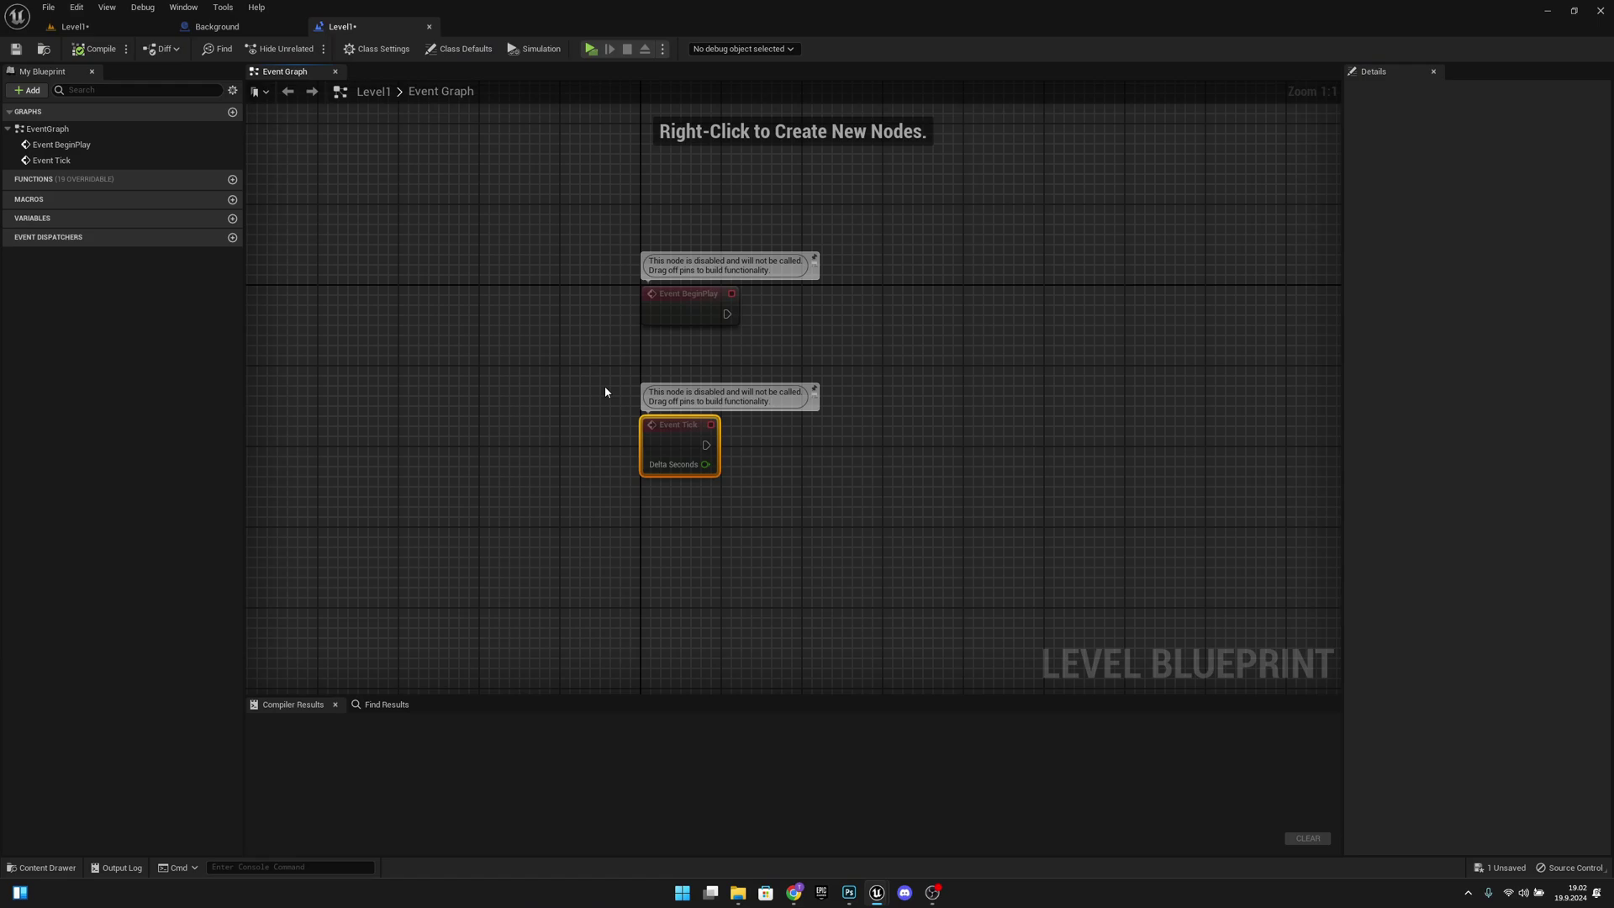
pyautogui.press('Delete')
# Add a Get Player Controller node and place it just below the Event BeginPlay node
pyautogui.moveTo(792, 357); pyautogui.dragTo(563, 422, button='right')
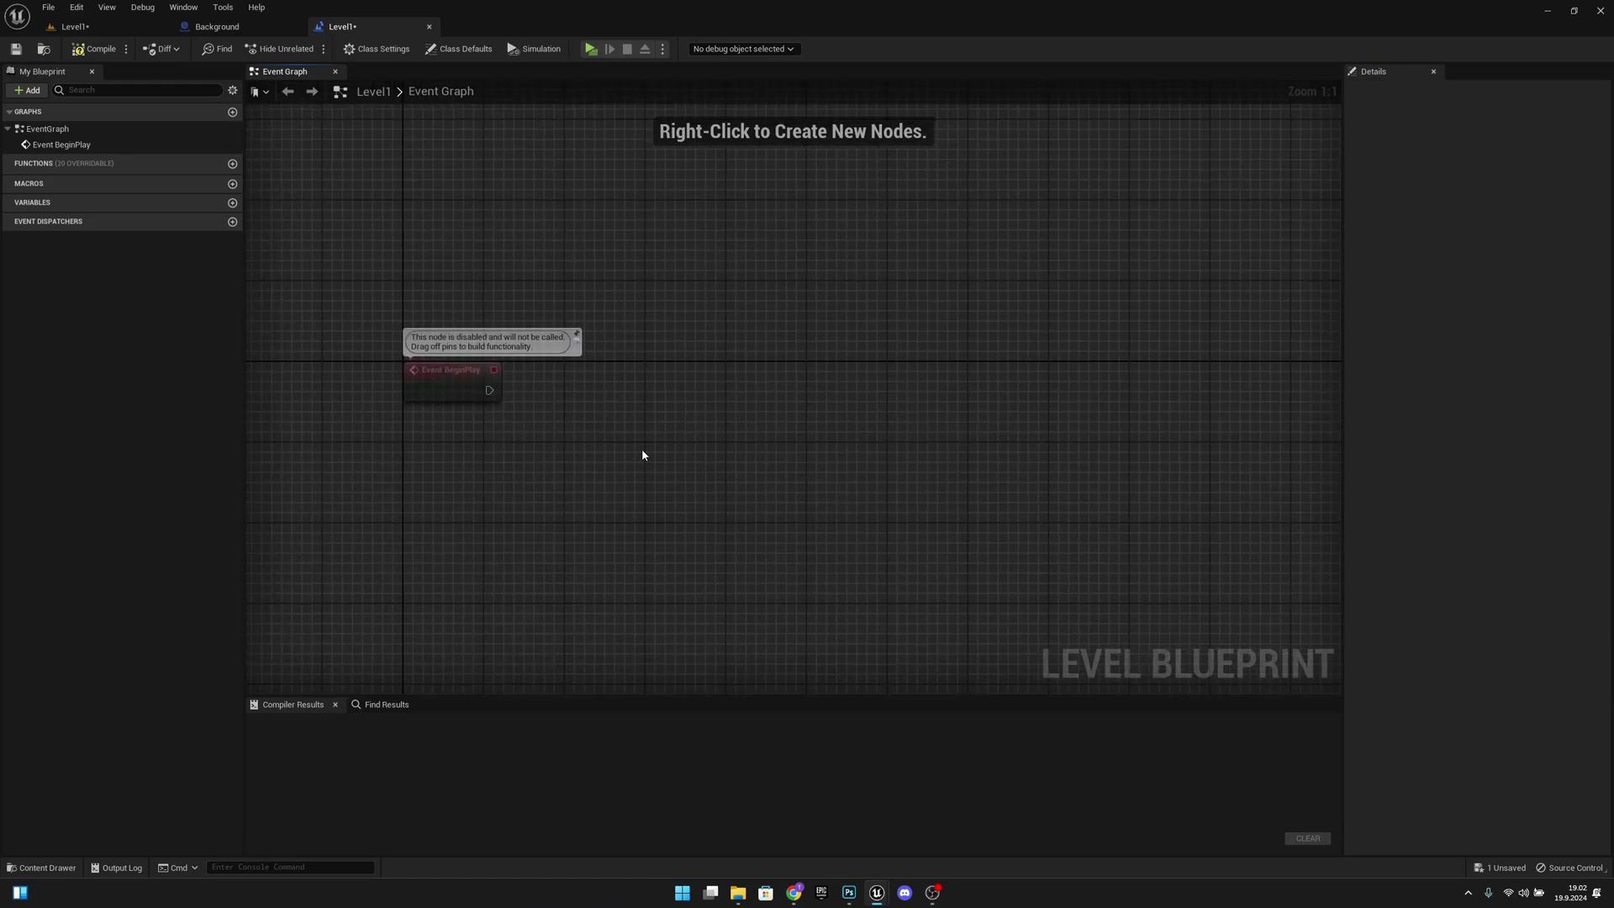
pyautogui.rightClick(623, 461)
pyautogui.write('get pl')
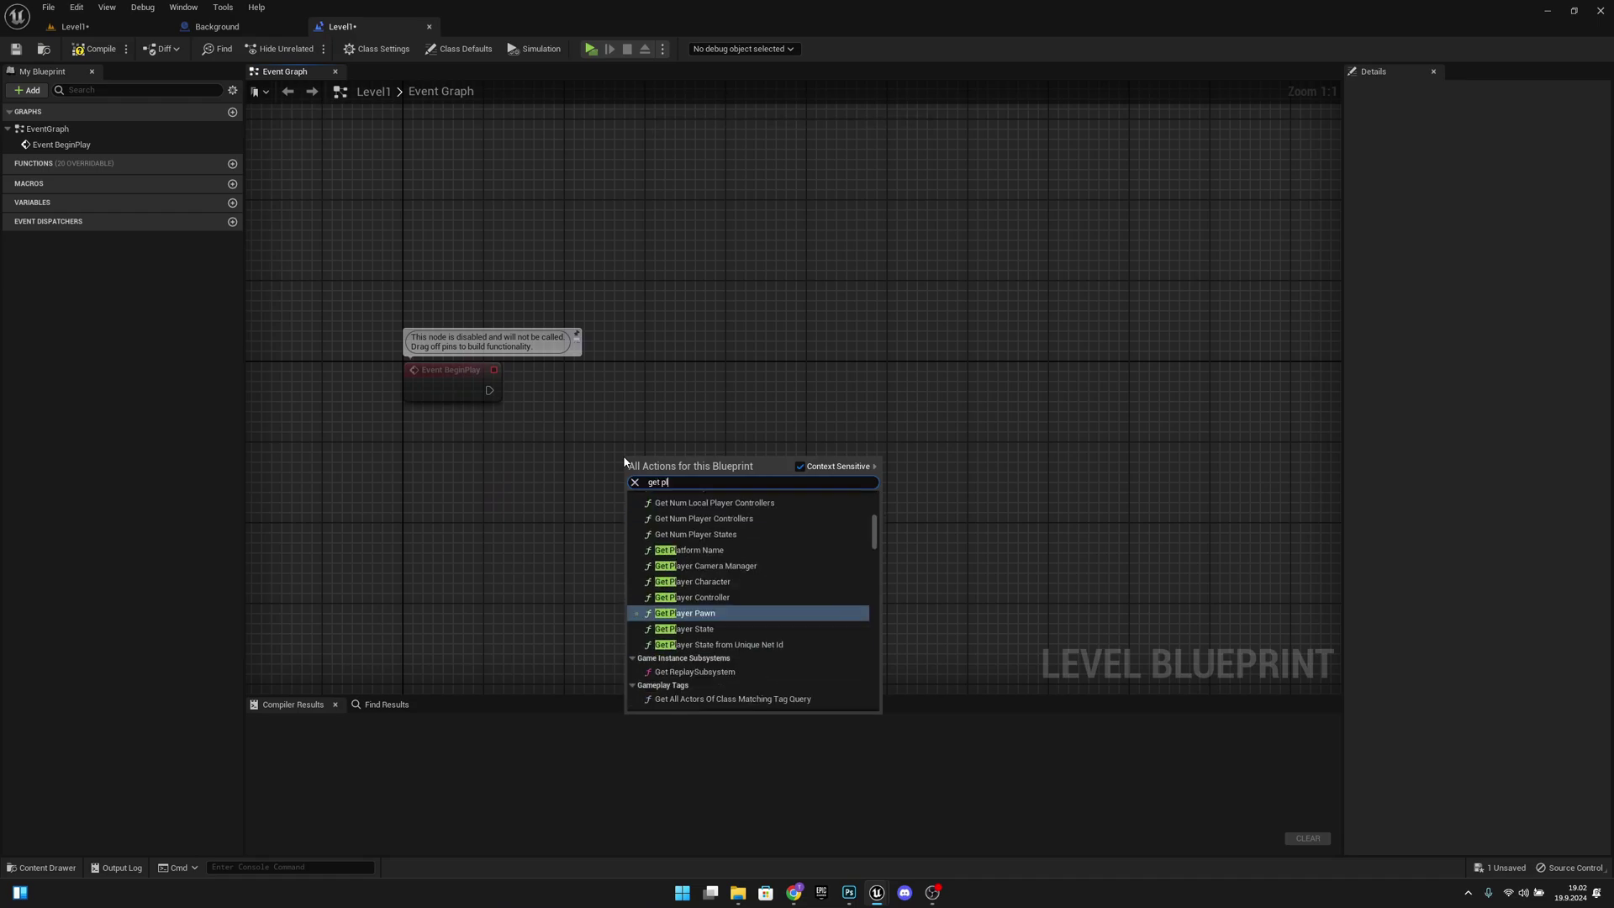
pyautogui.write('ayer controll')
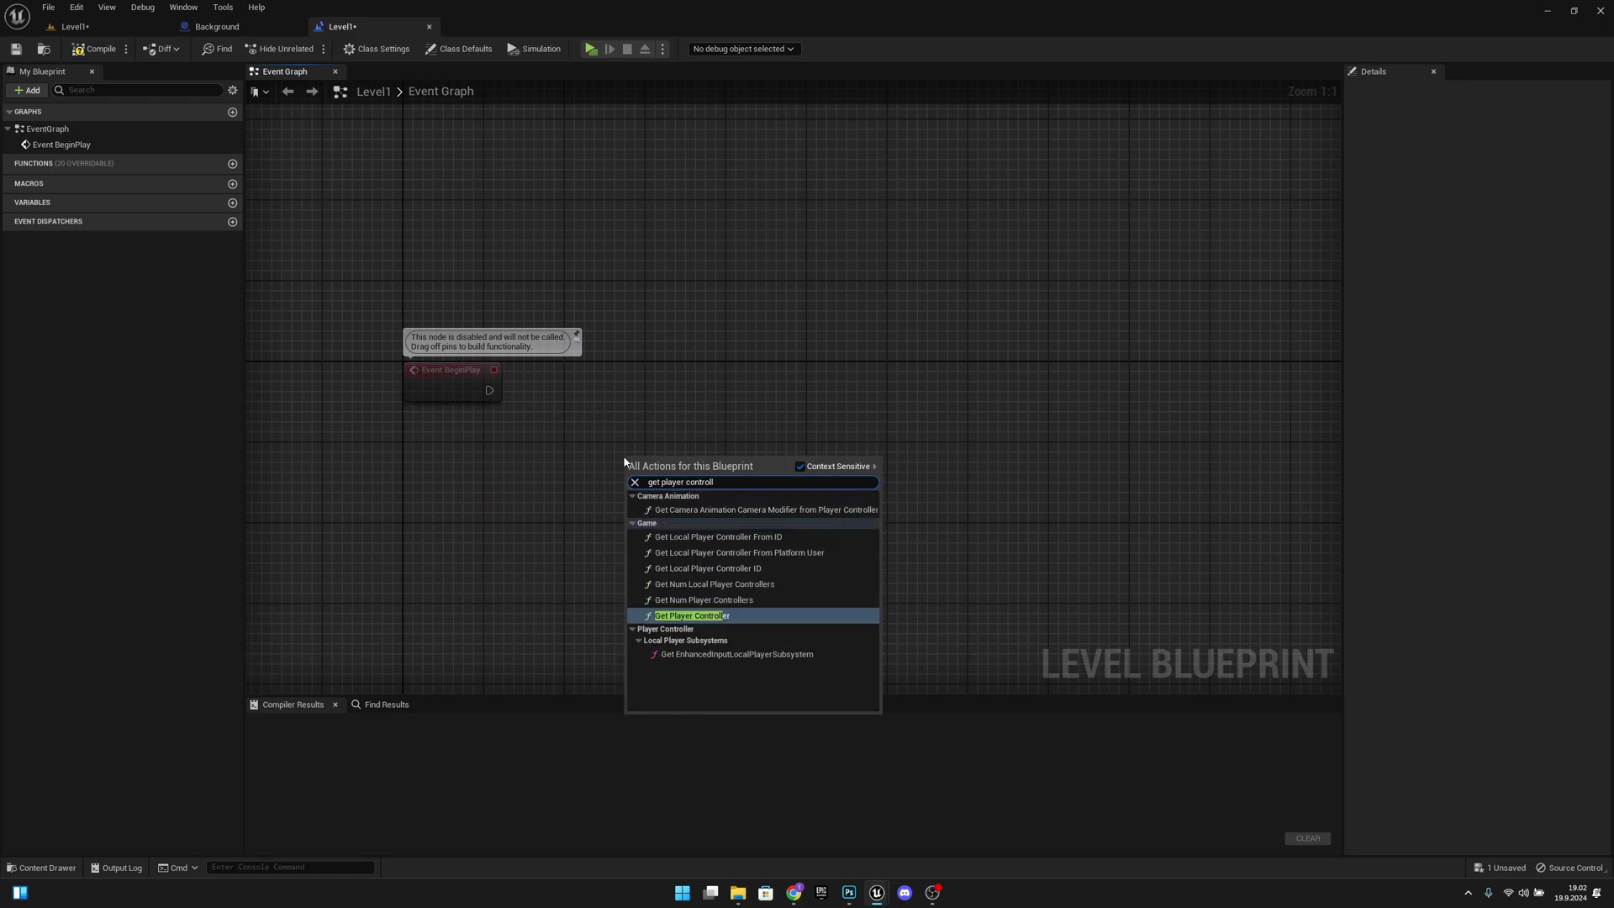
pyautogui.press('Return')
pyautogui.moveTo(644, 472); pyautogui.dragTo(559, 473)
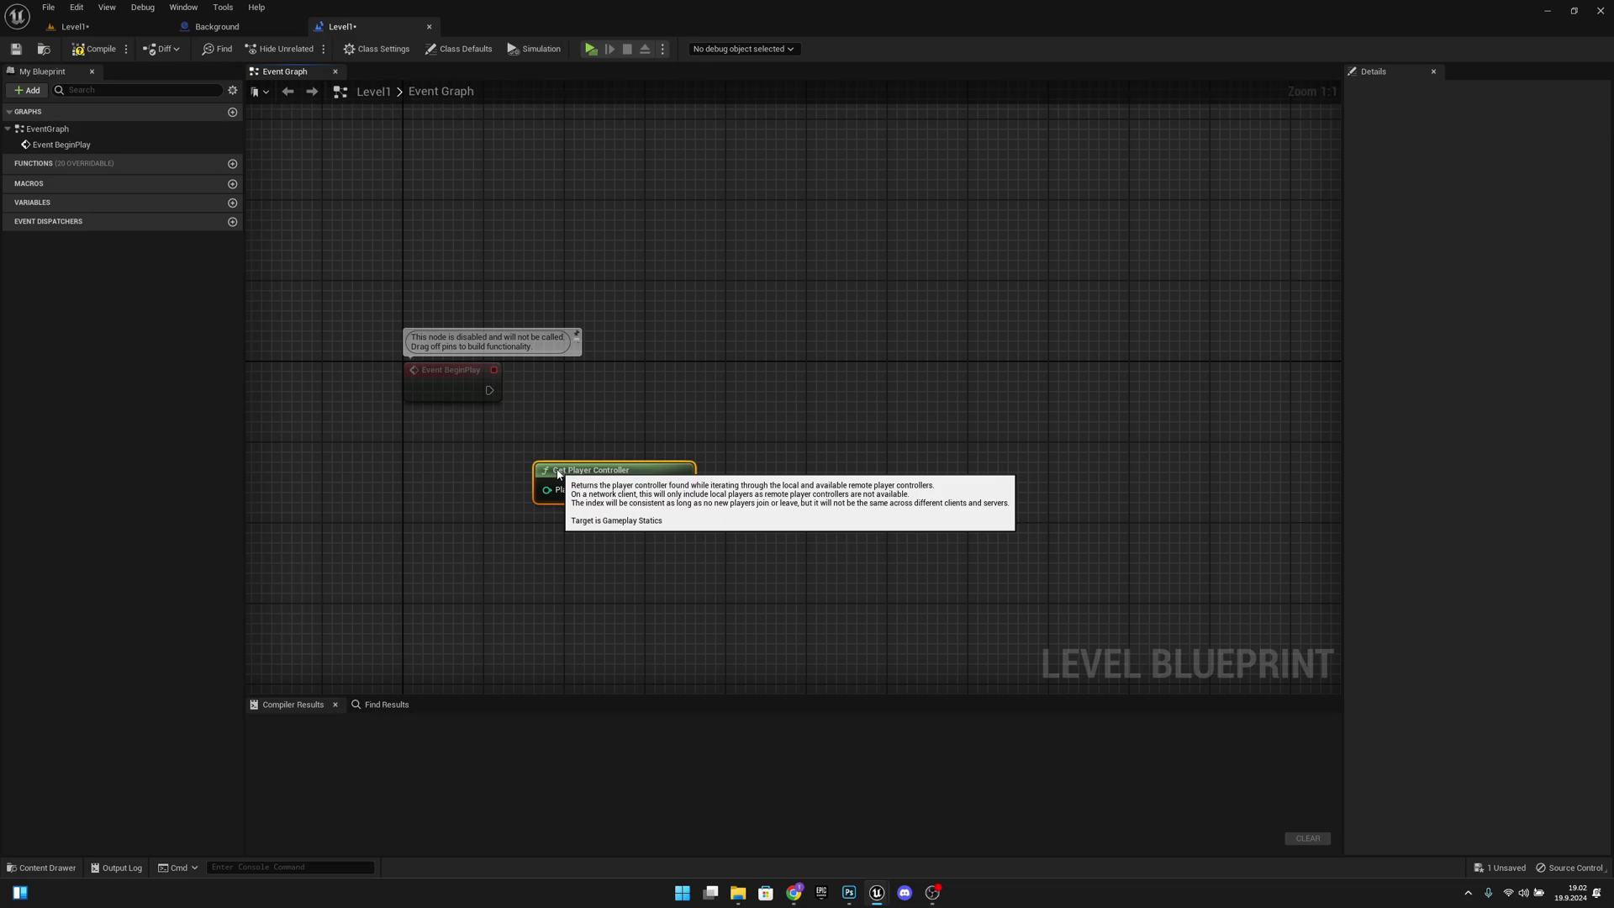
# Create a Set View Target with Blend node whose Target is fed by the Get Player Controller return value
pyautogui.moveTo(667, 512); pyautogui.dragTo(719, 517, button='right')
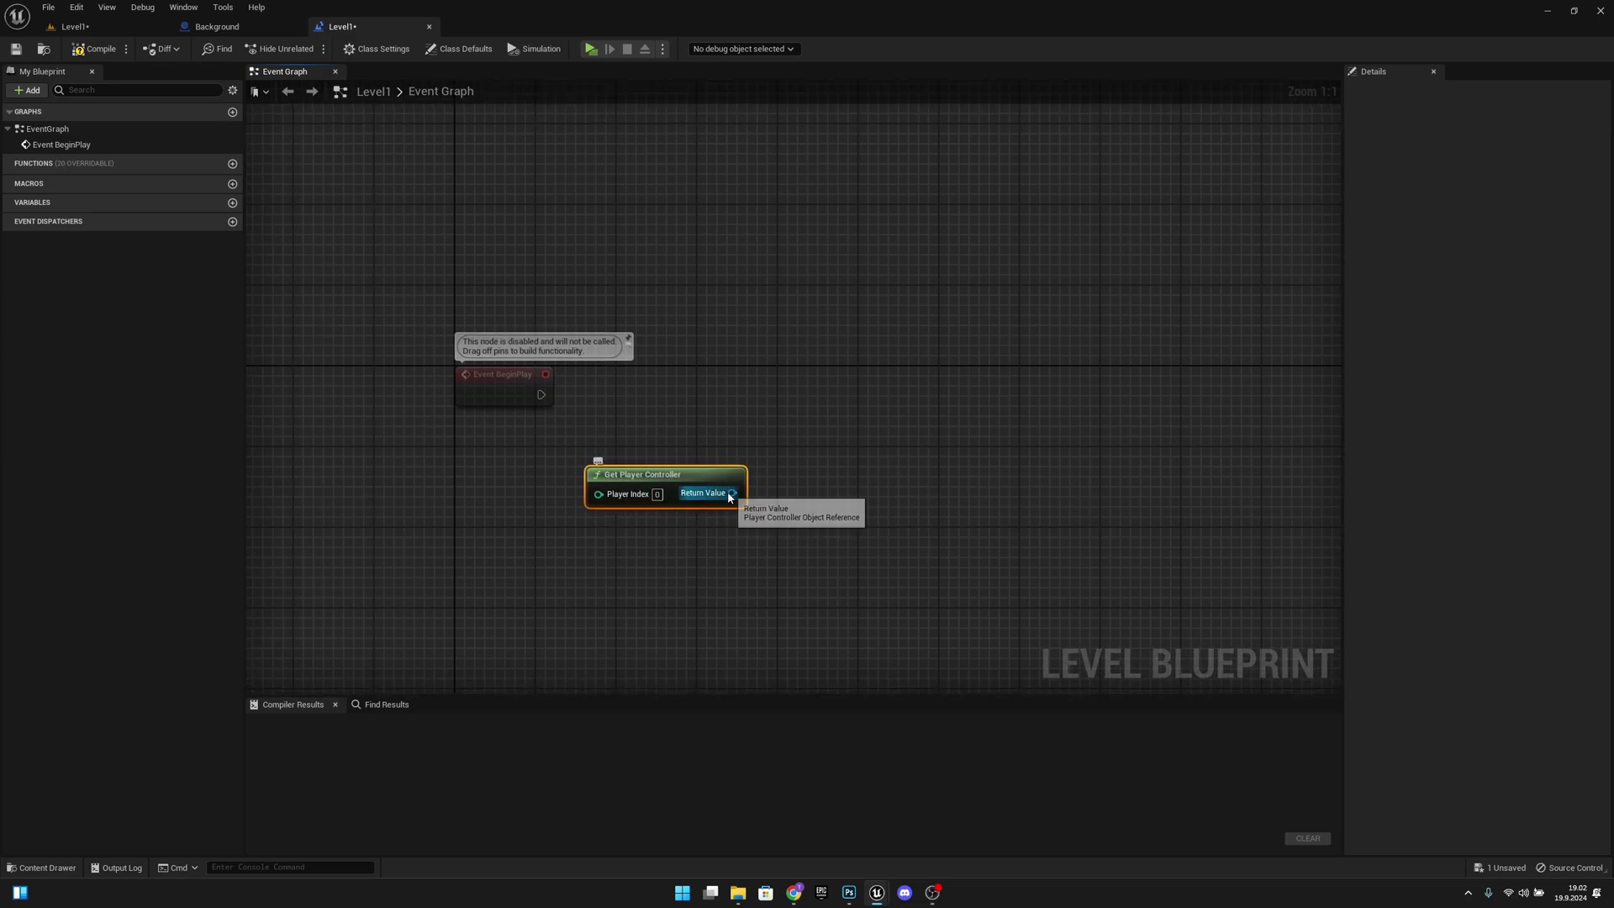
pyautogui.moveTo(731, 493); pyautogui.dragTo(868, 416)
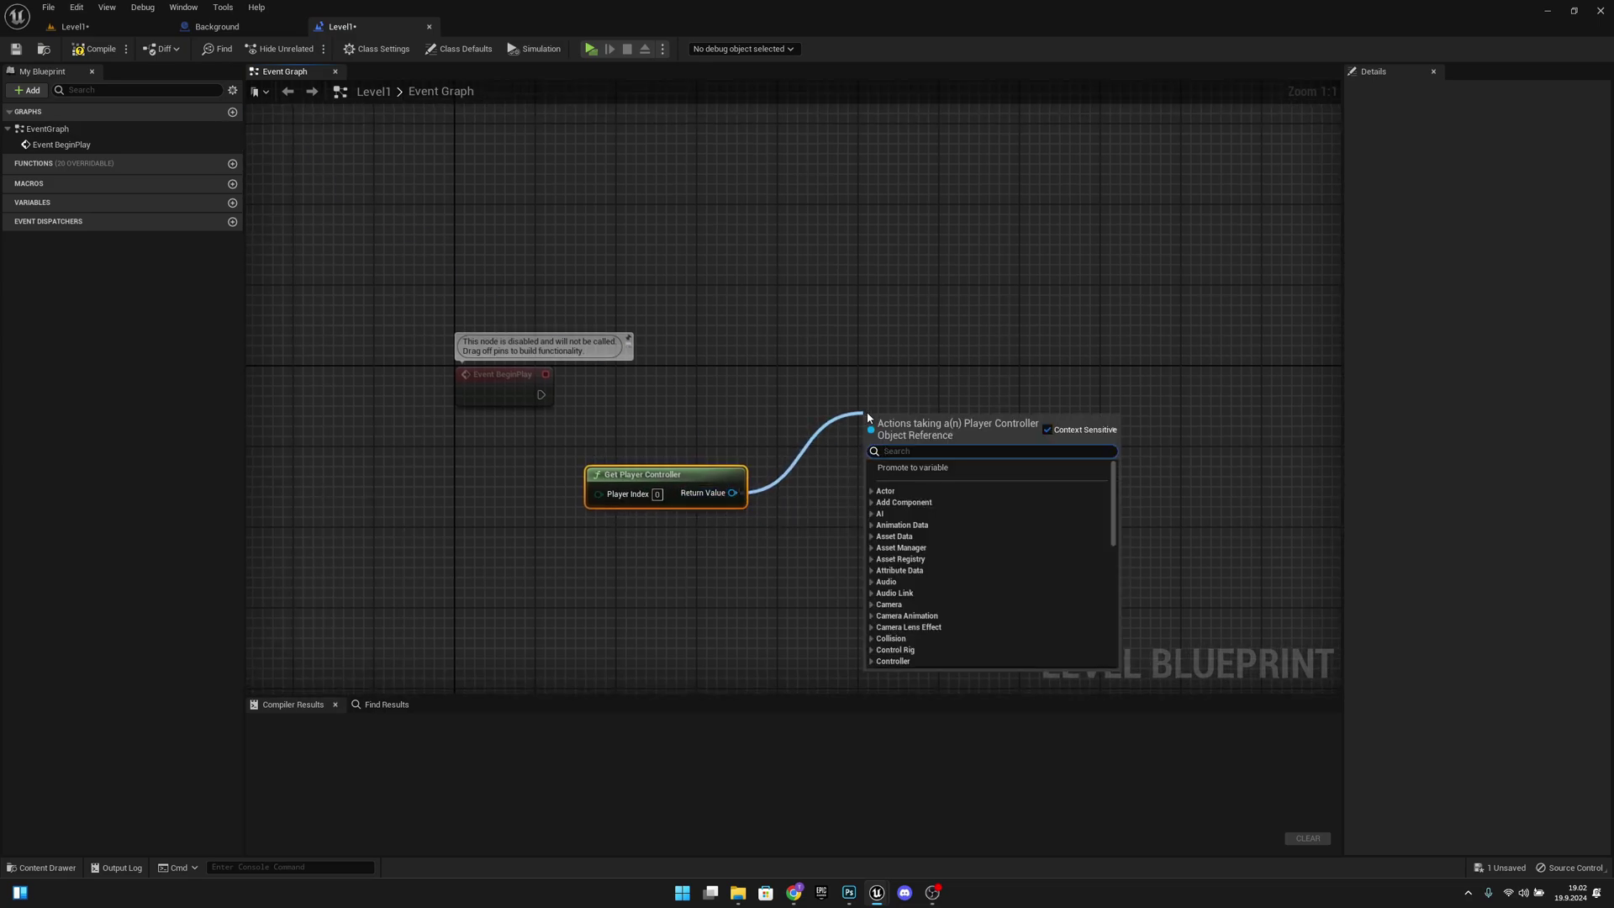
pyautogui.write('set view tar')
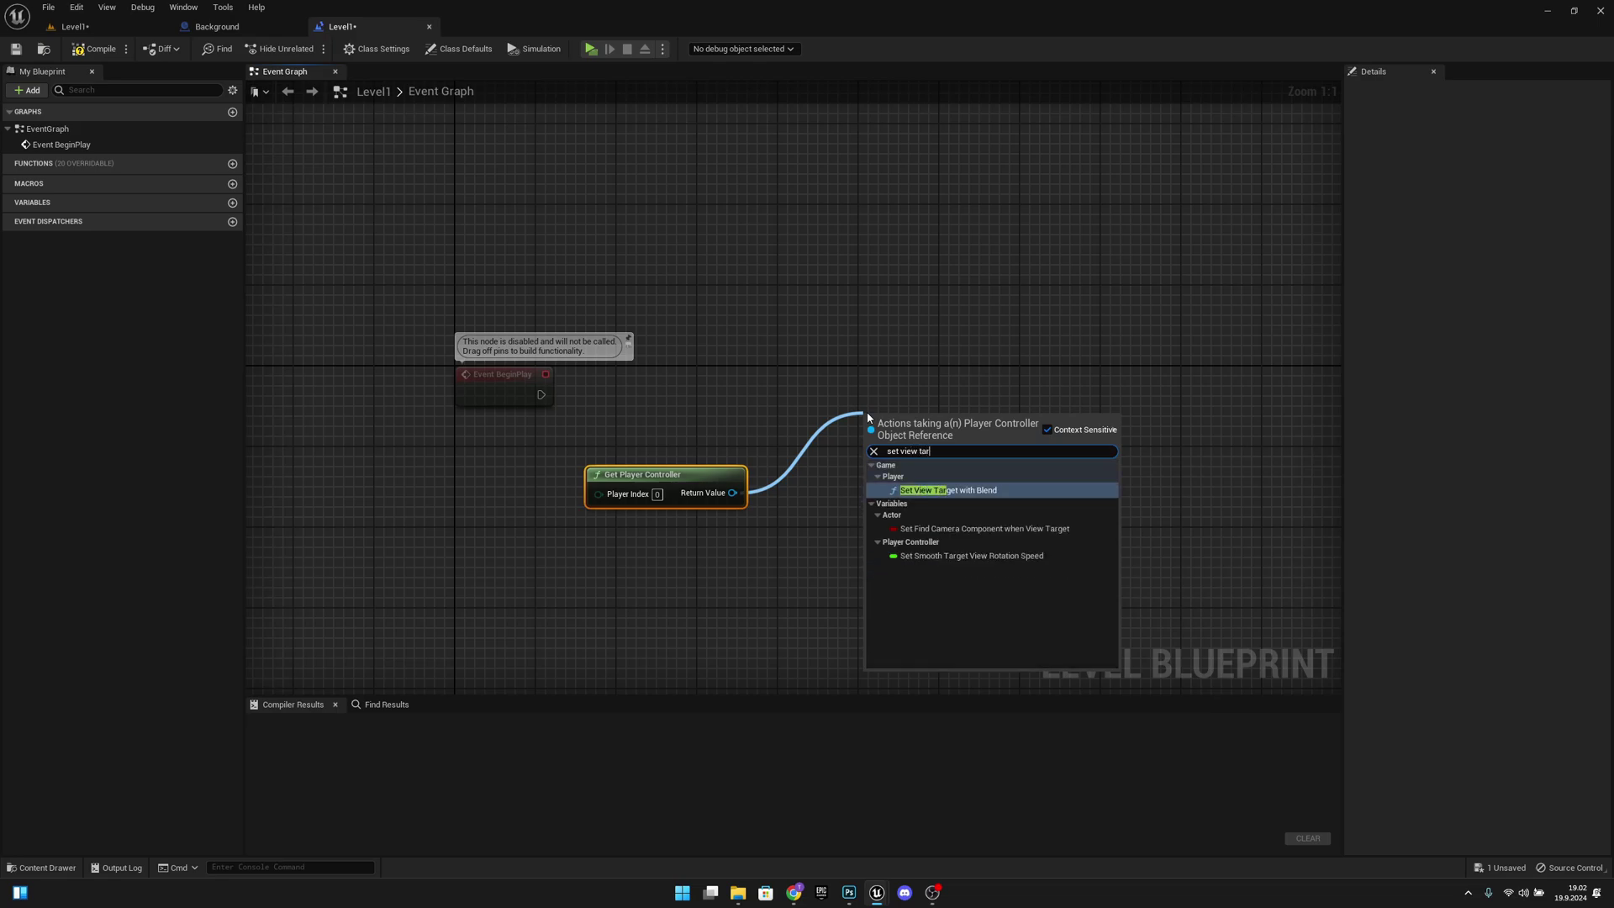
pyautogui.press('Return')
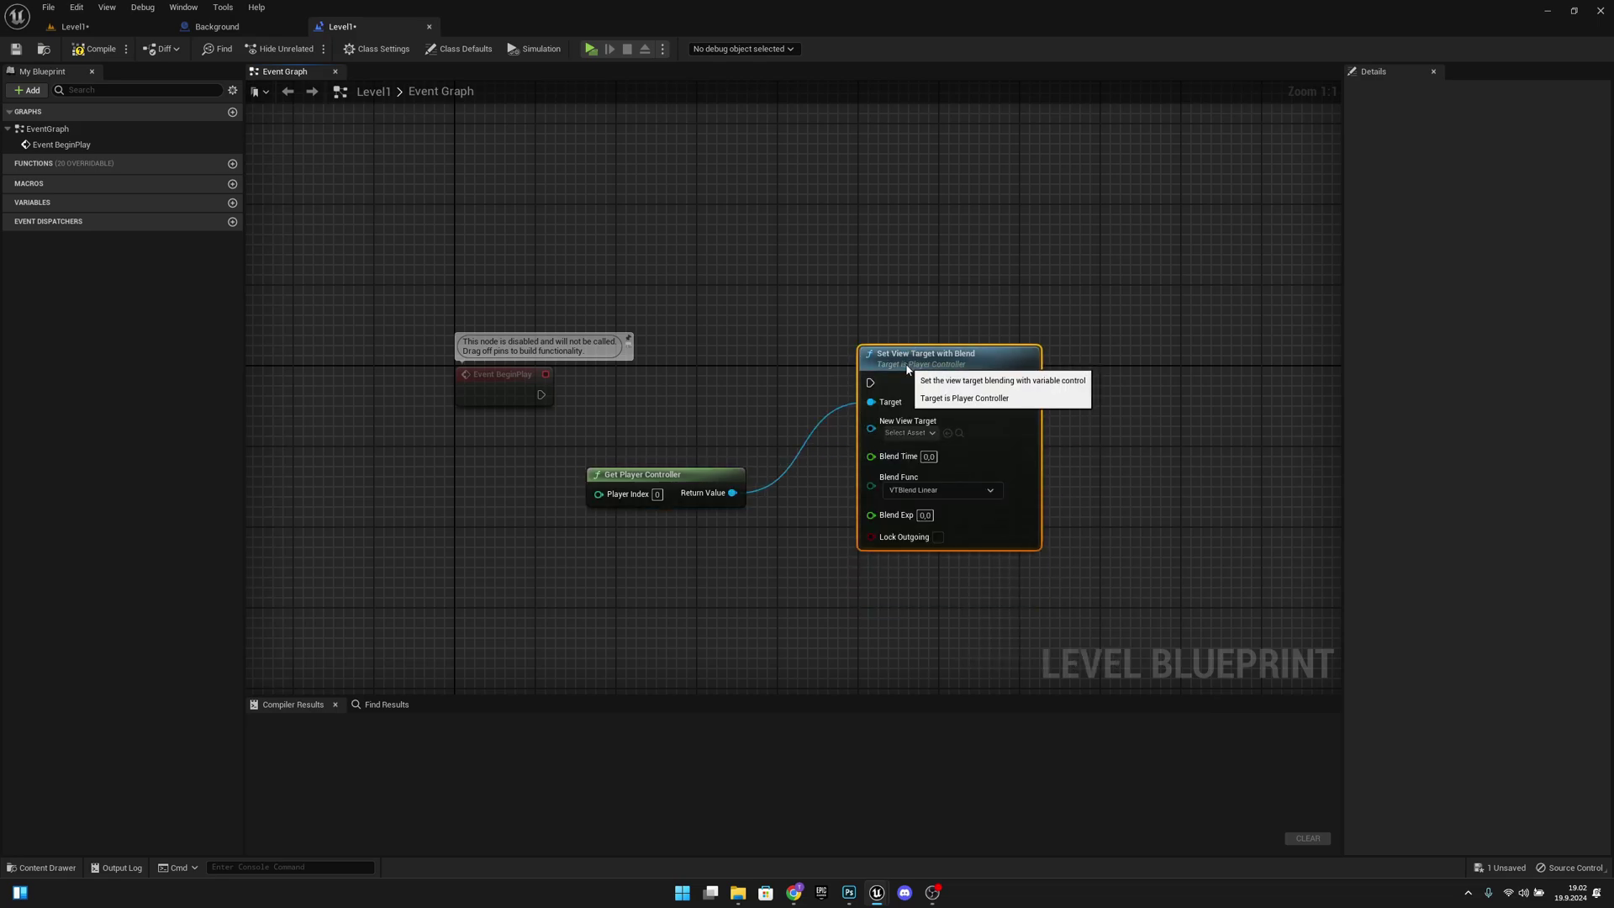
# Connect Event BeginPlay to the execution input of Set View Target with Blend and straighten the connection
pyautogui.moveTo(541, 394); pyautogui.dragTo(870, 393)
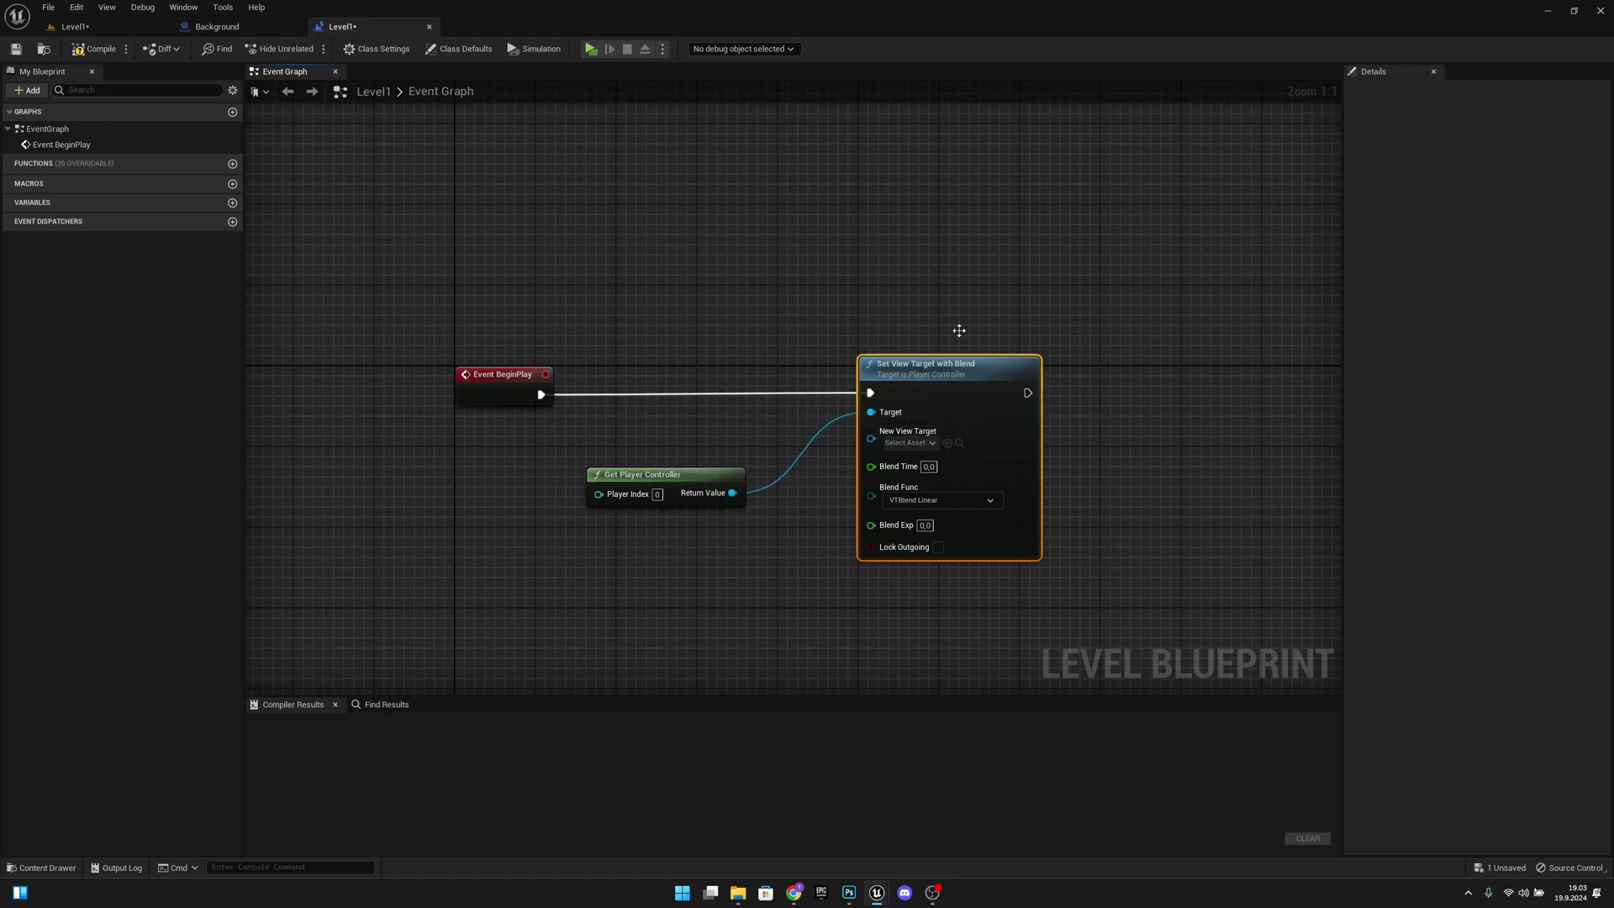
pyautogui.moveTo(985, 304); pyautogui.dragTo(496, 438)
pyautogui.press('q')
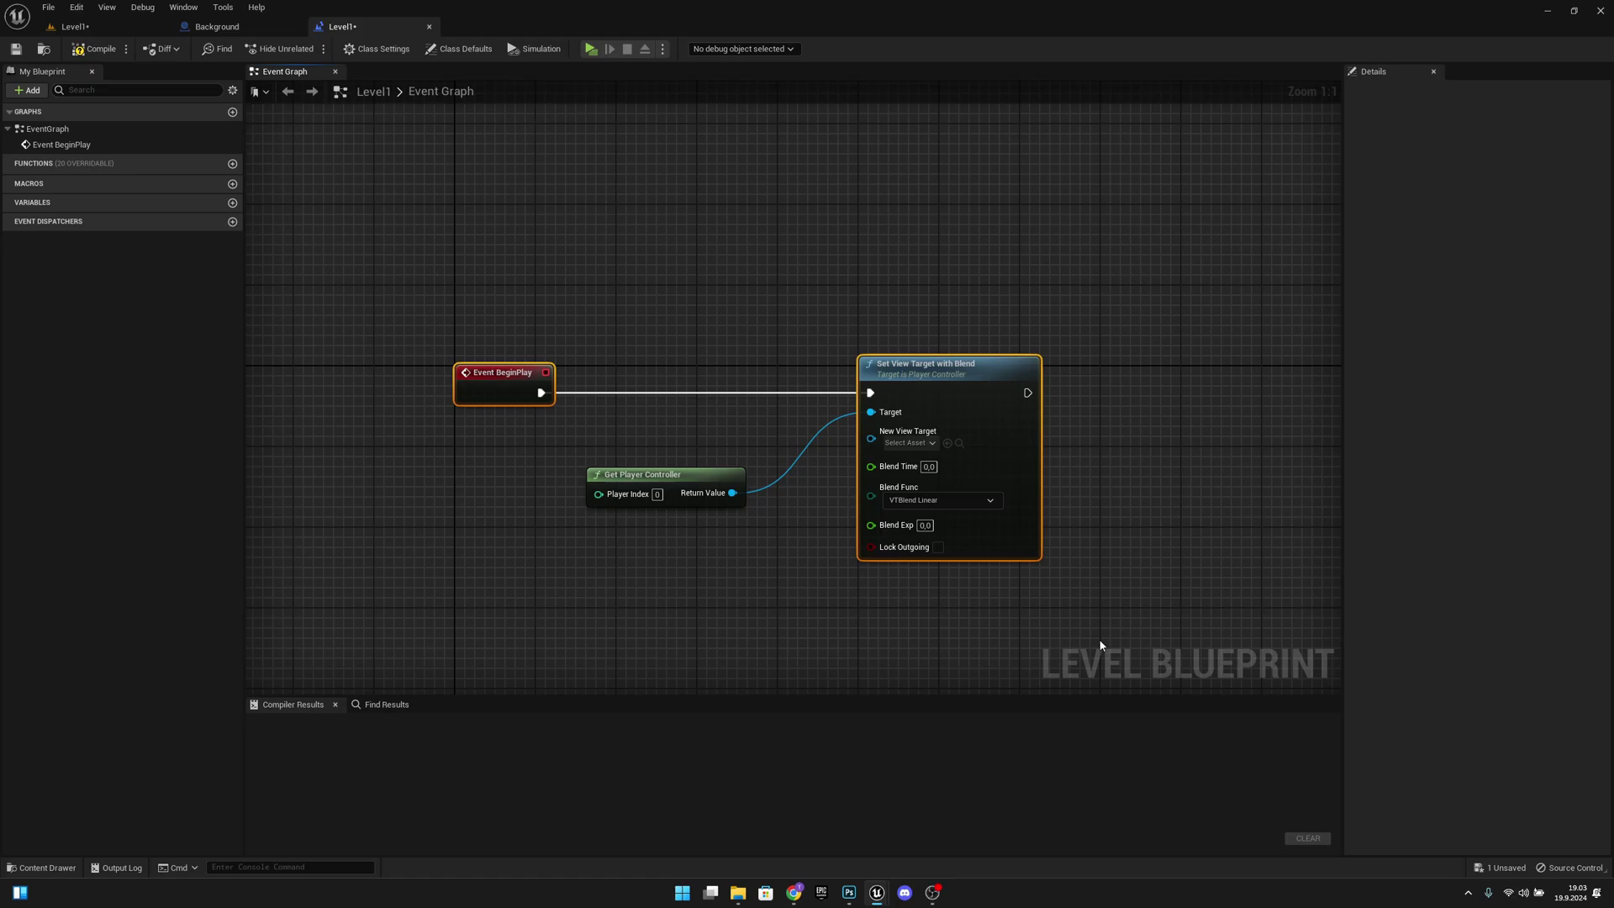
pyautogui.click(1095, 603)
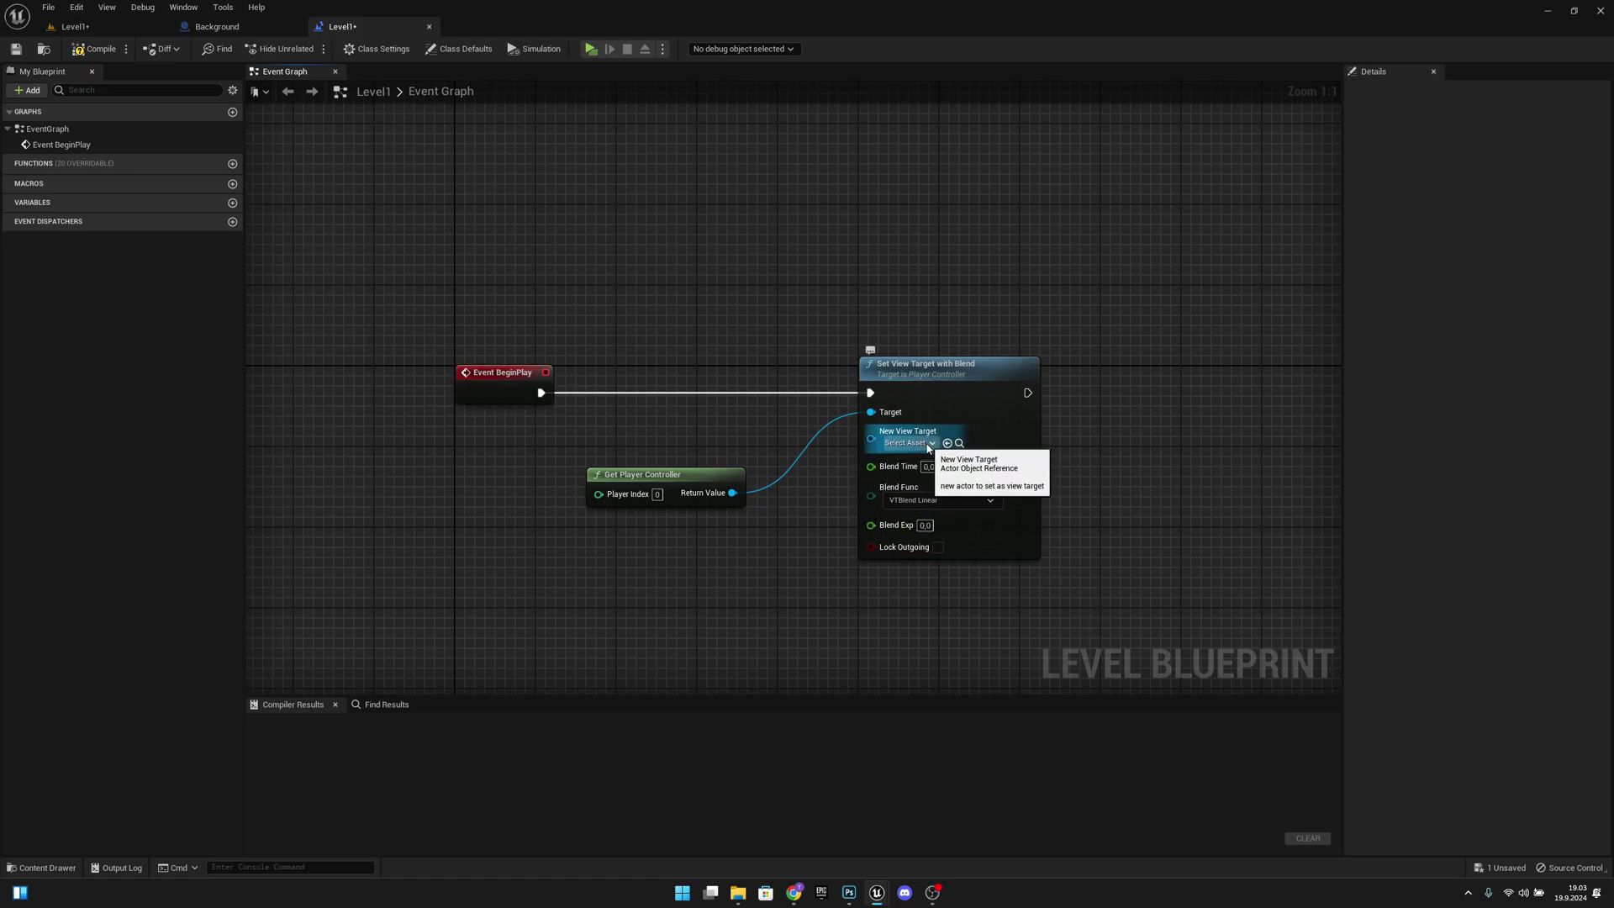
pyautogui.click(84, 27)
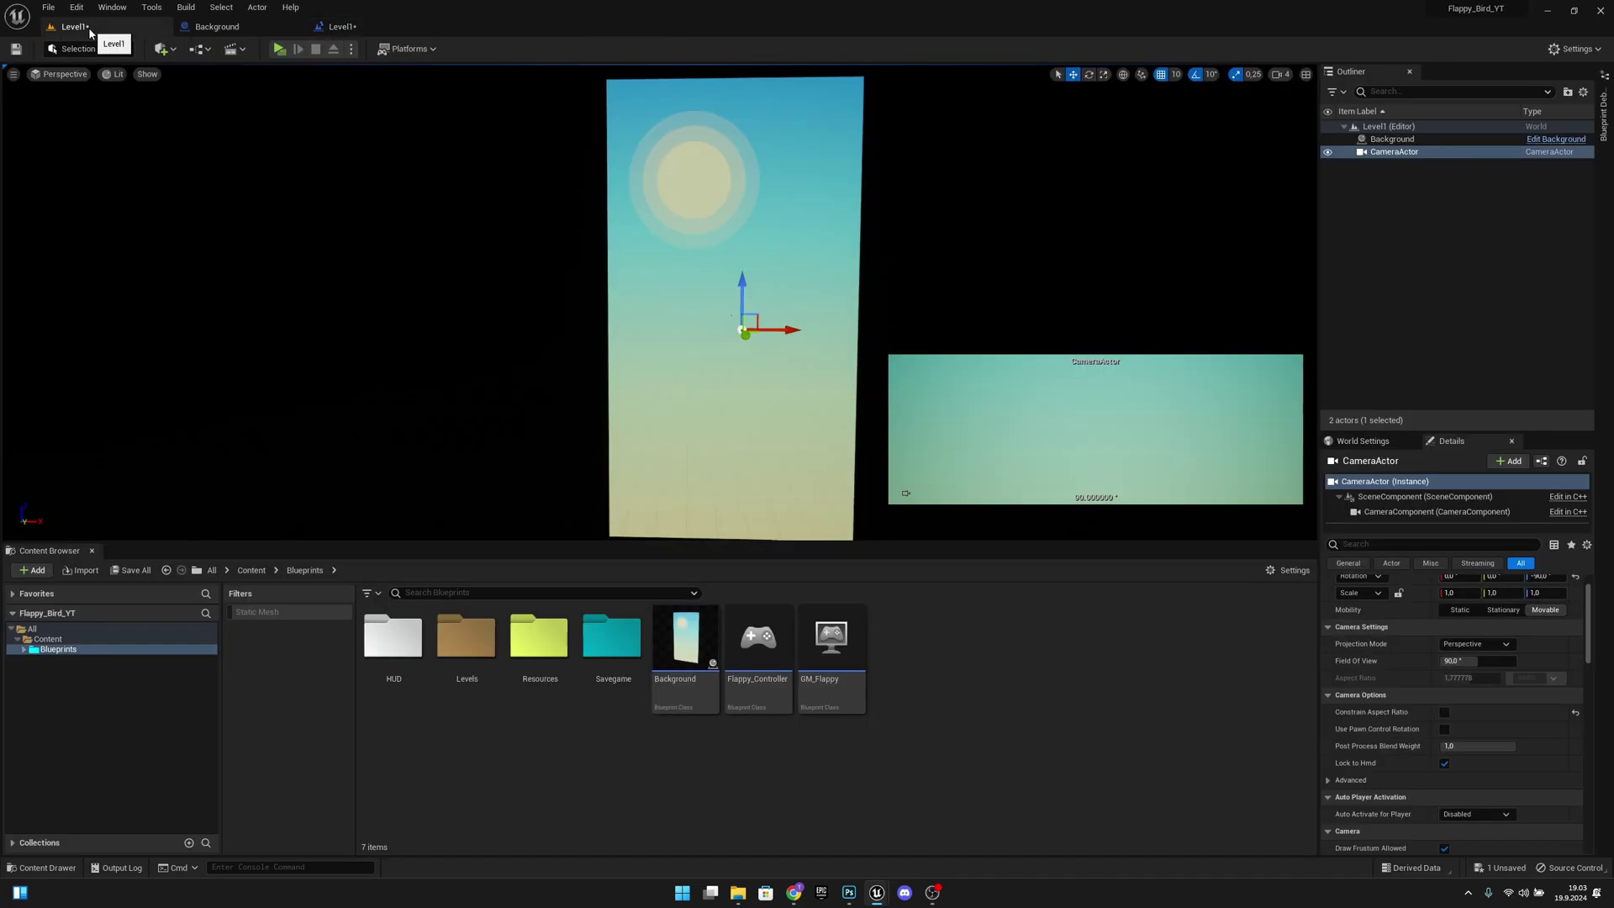
pyautogui.click(1410, 154)
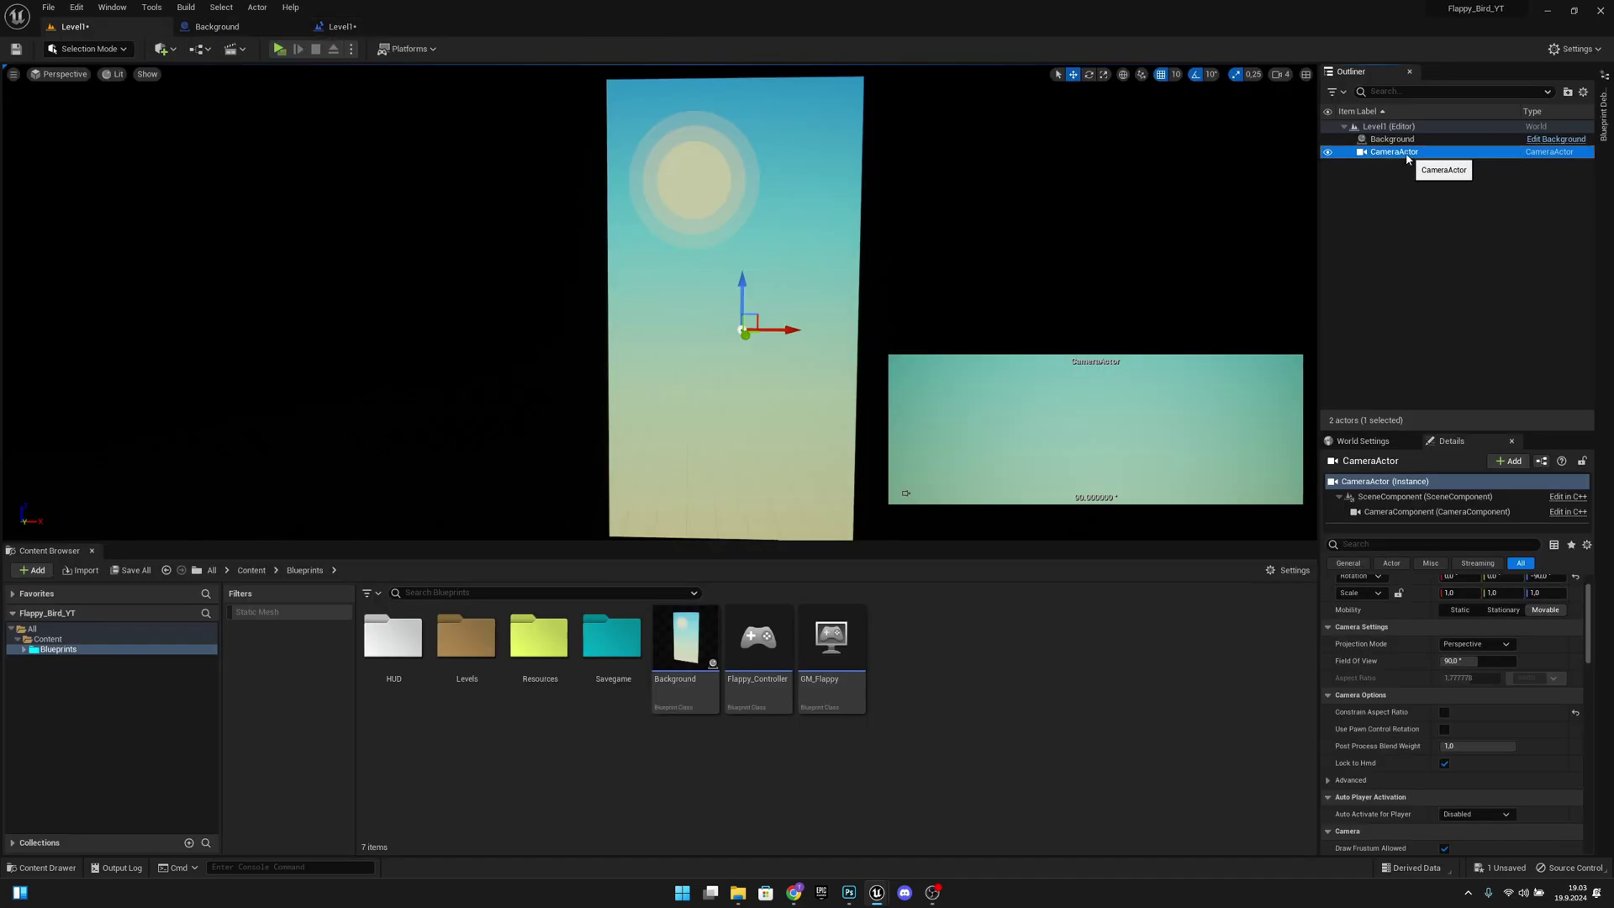
pyautogui.click(357, 27)
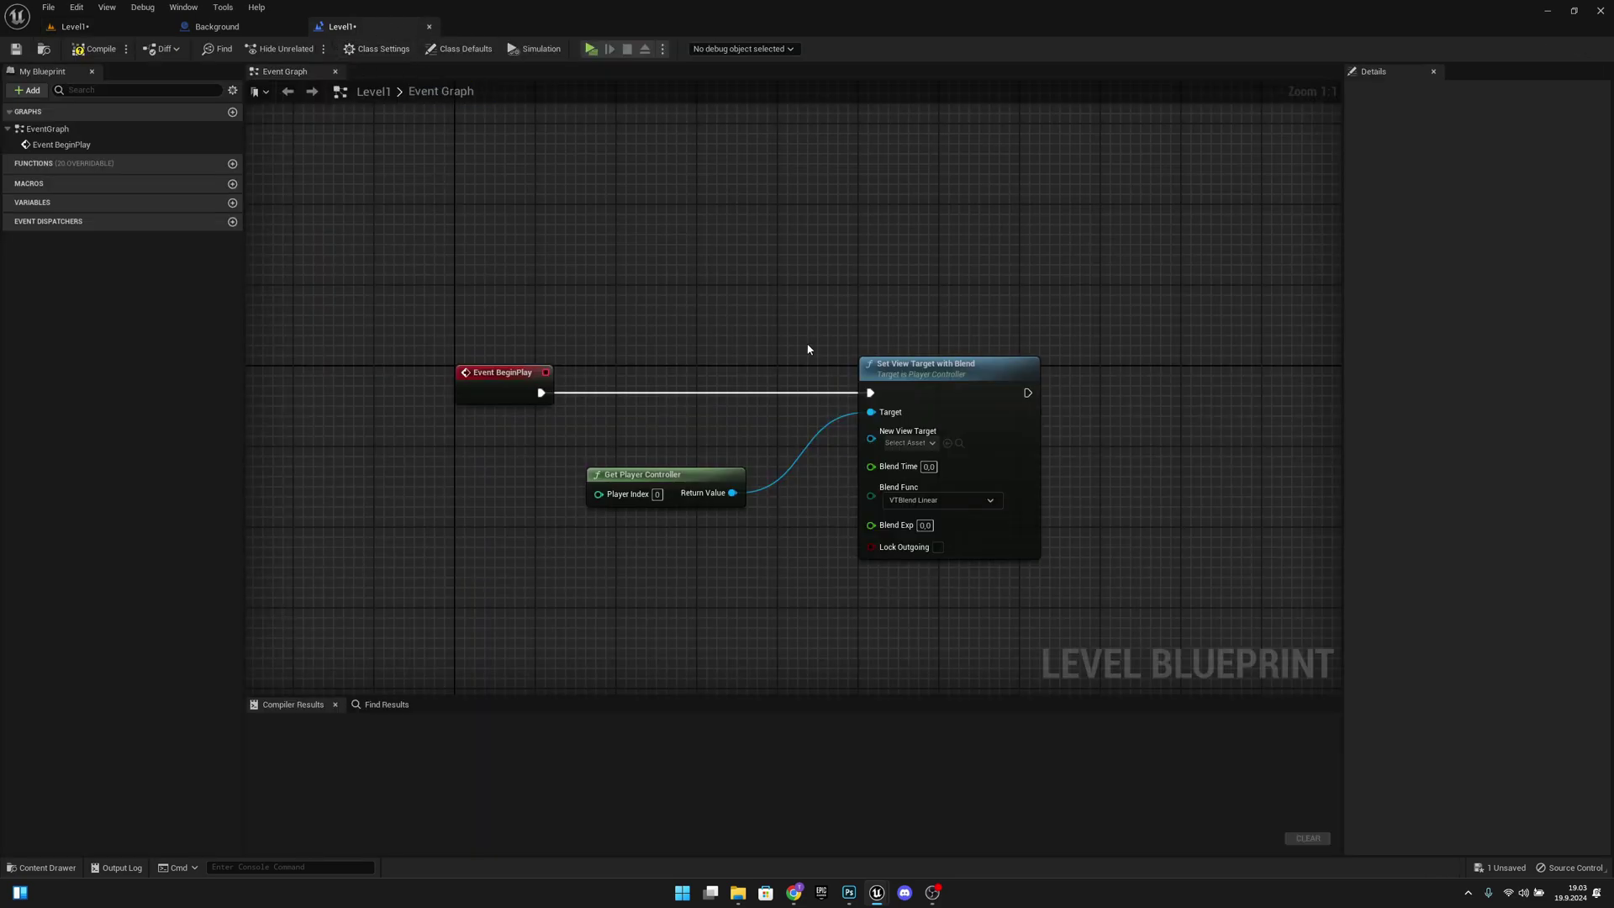
pyautogui.rightClick(602, 556)
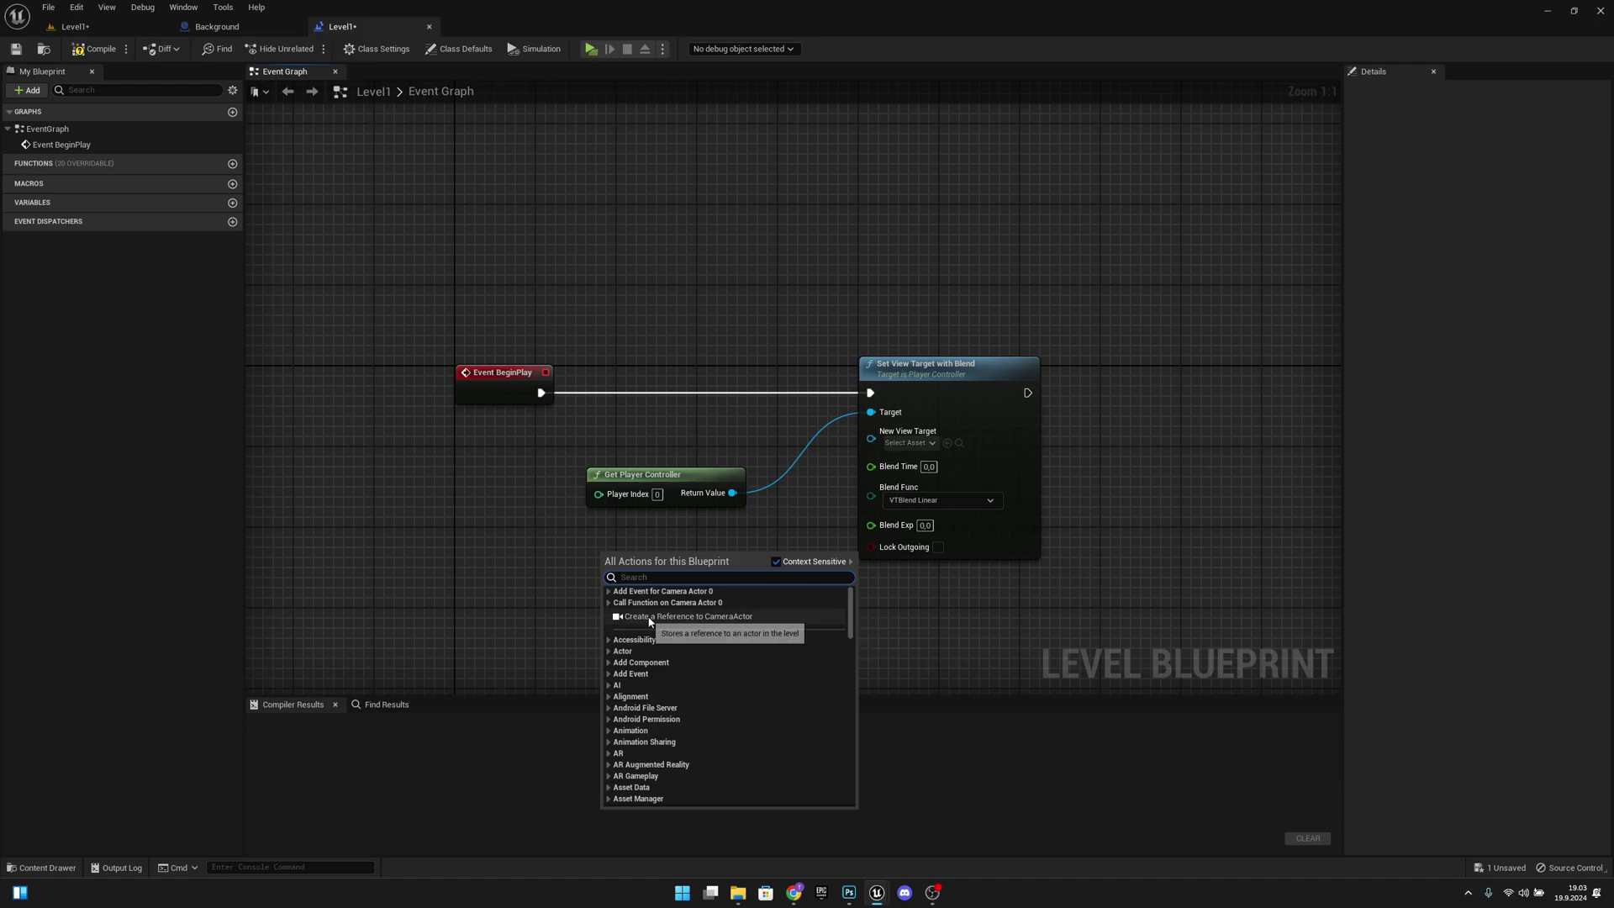
# Select the CameraActor in the level, create a reference to it in the Level Blueprint, and connect it to New View Target
pyautogui.click(75, 26)
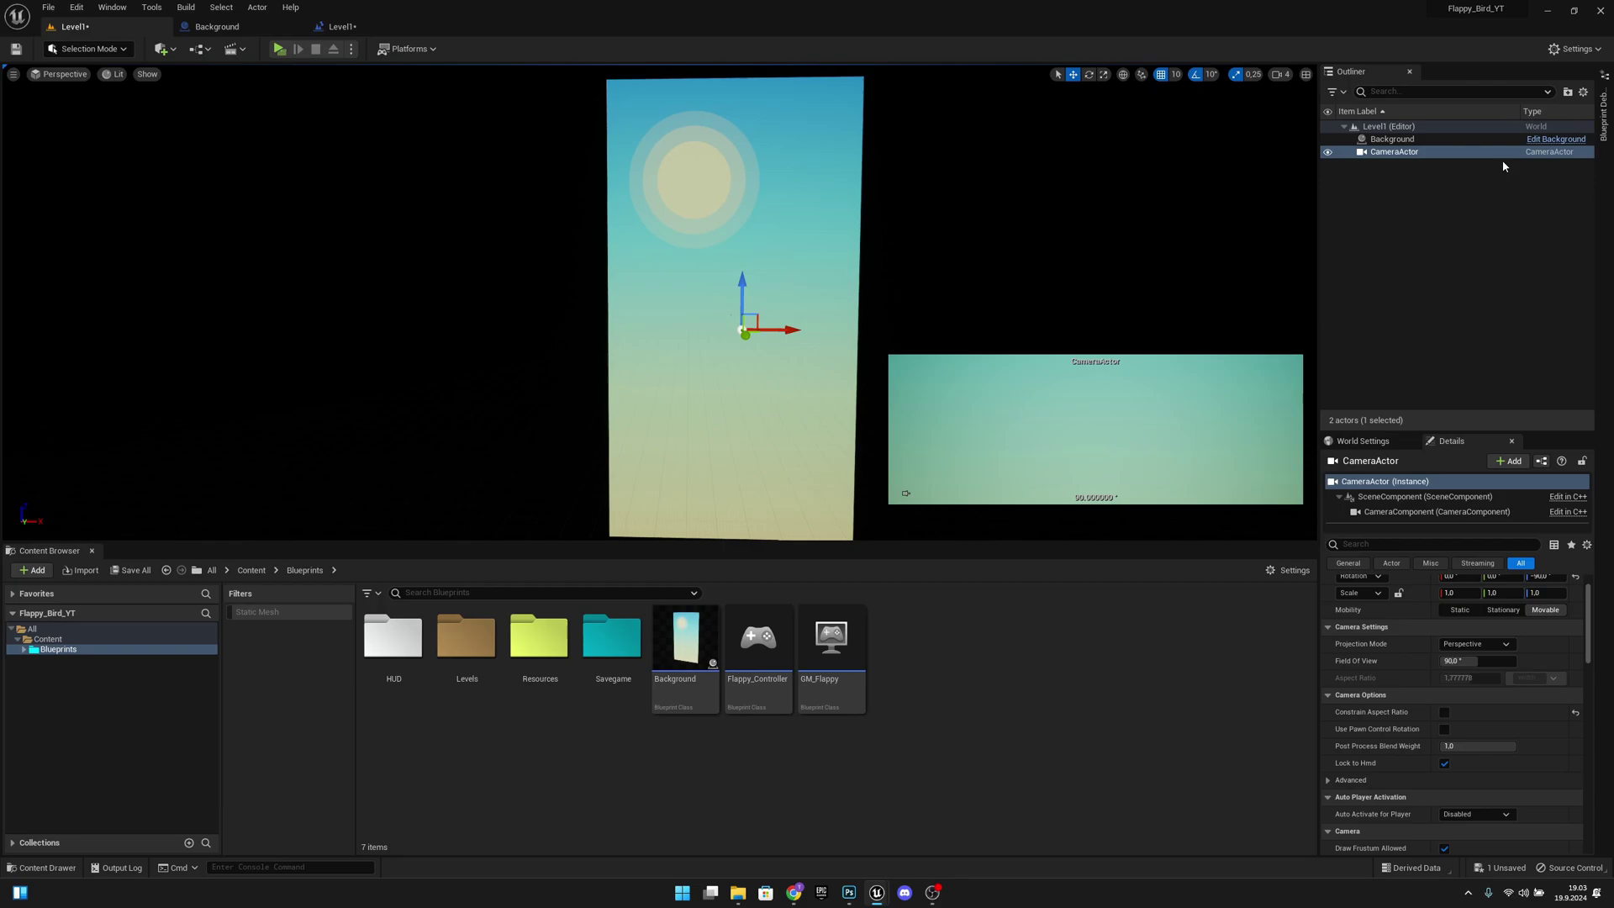
pyautogui.click(1395, 139)
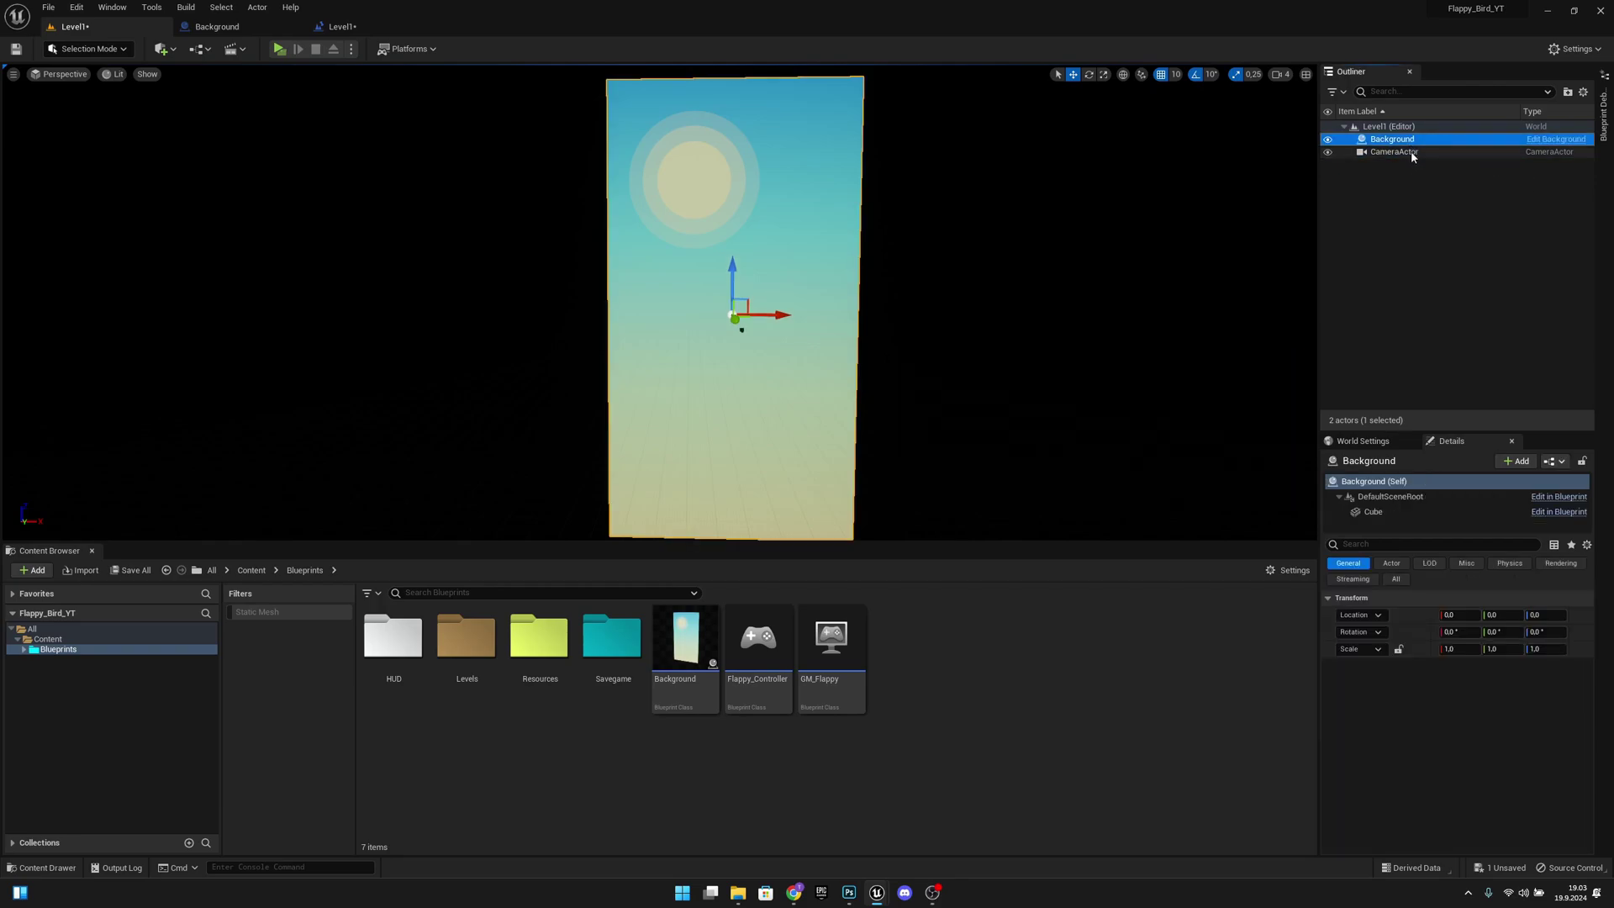
pyautogui.click(1411, 152)
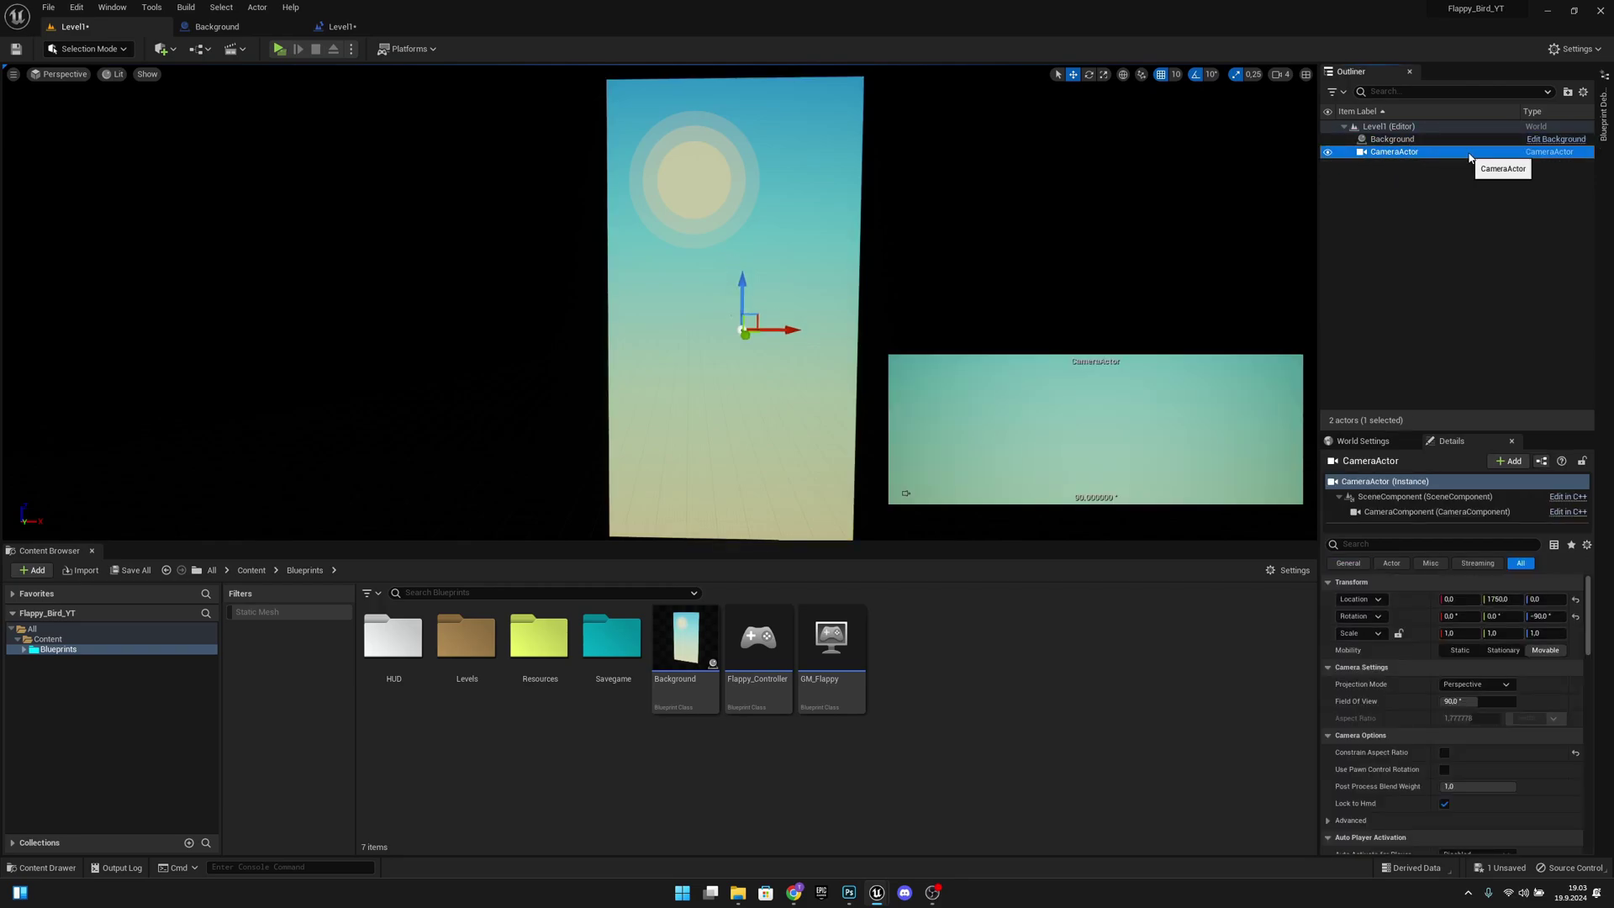
pyautogui.click(386, 28)
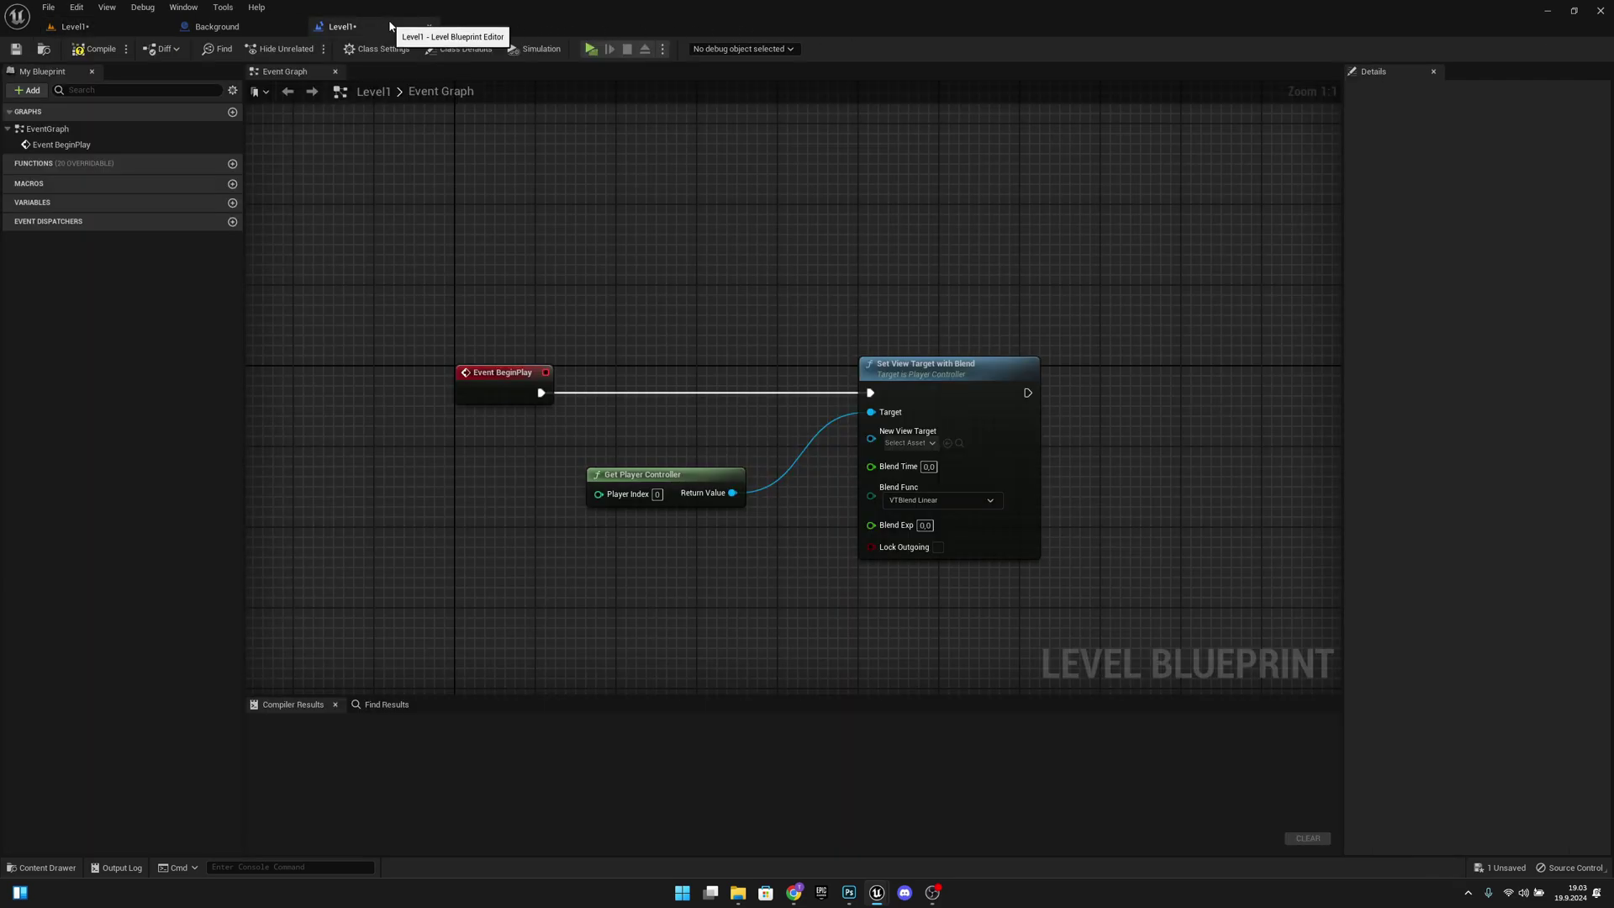
pyautogui.rightClick(587, 525)
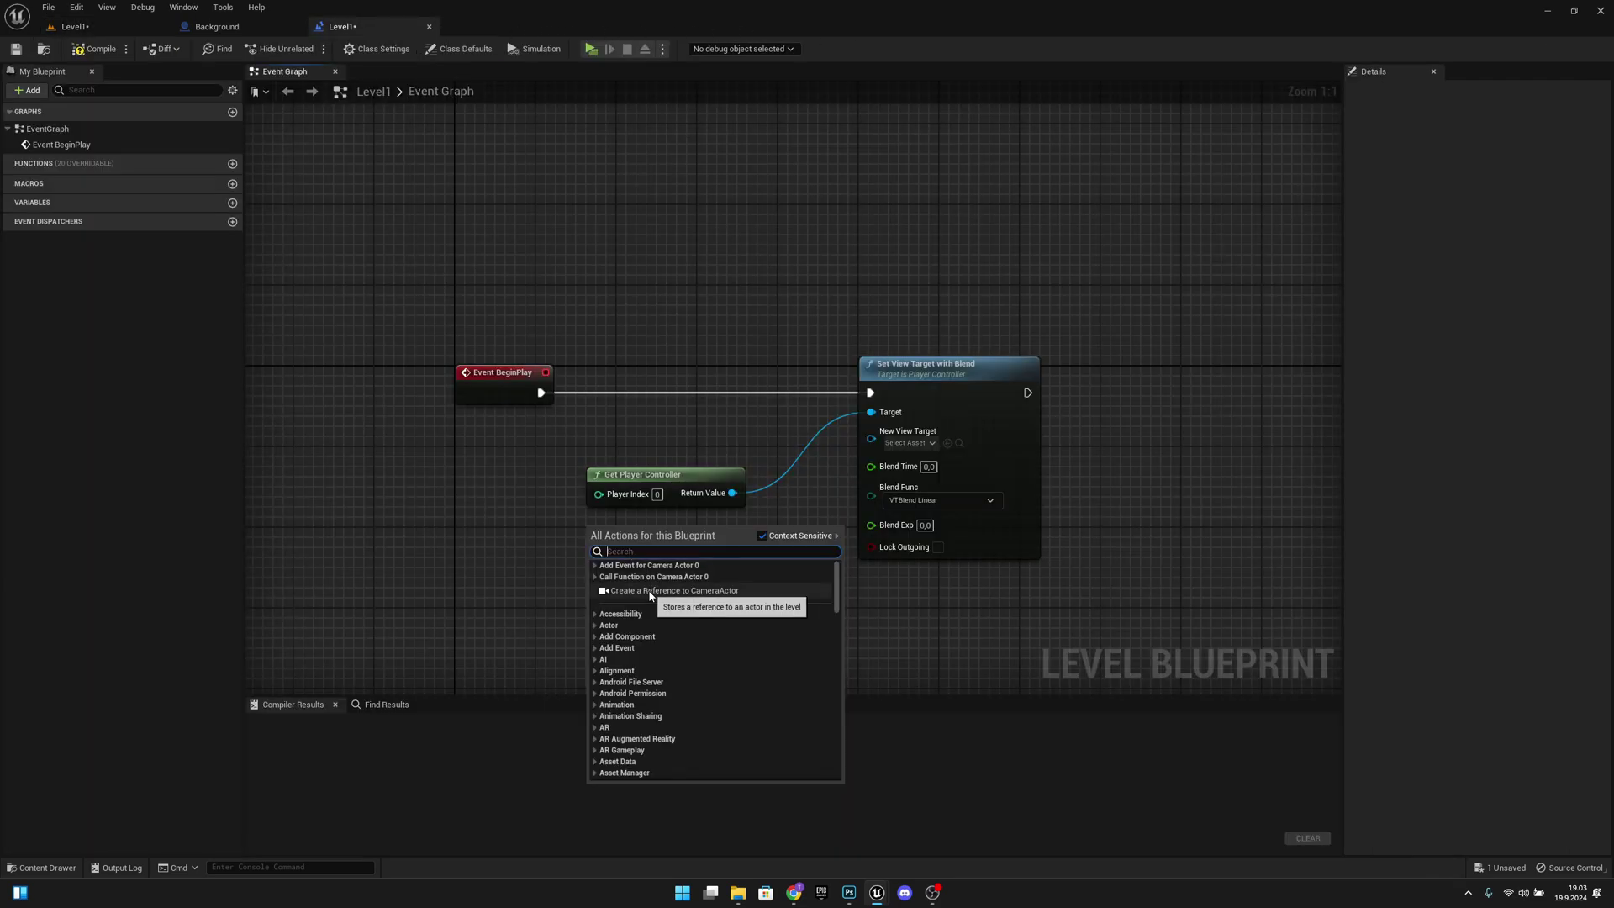
pyautogui.click(653, 591)
pyautogui.moveTo(639, 539); pyautogui.dragTo(907, 433)
# Move the Set View Target with Blend, Get Player Controller and CameraActor nodes together closer to Event BeginPlay
pyautogui.moveTo(856, 602); pyautogui.dragTo(808, 540, button='right')
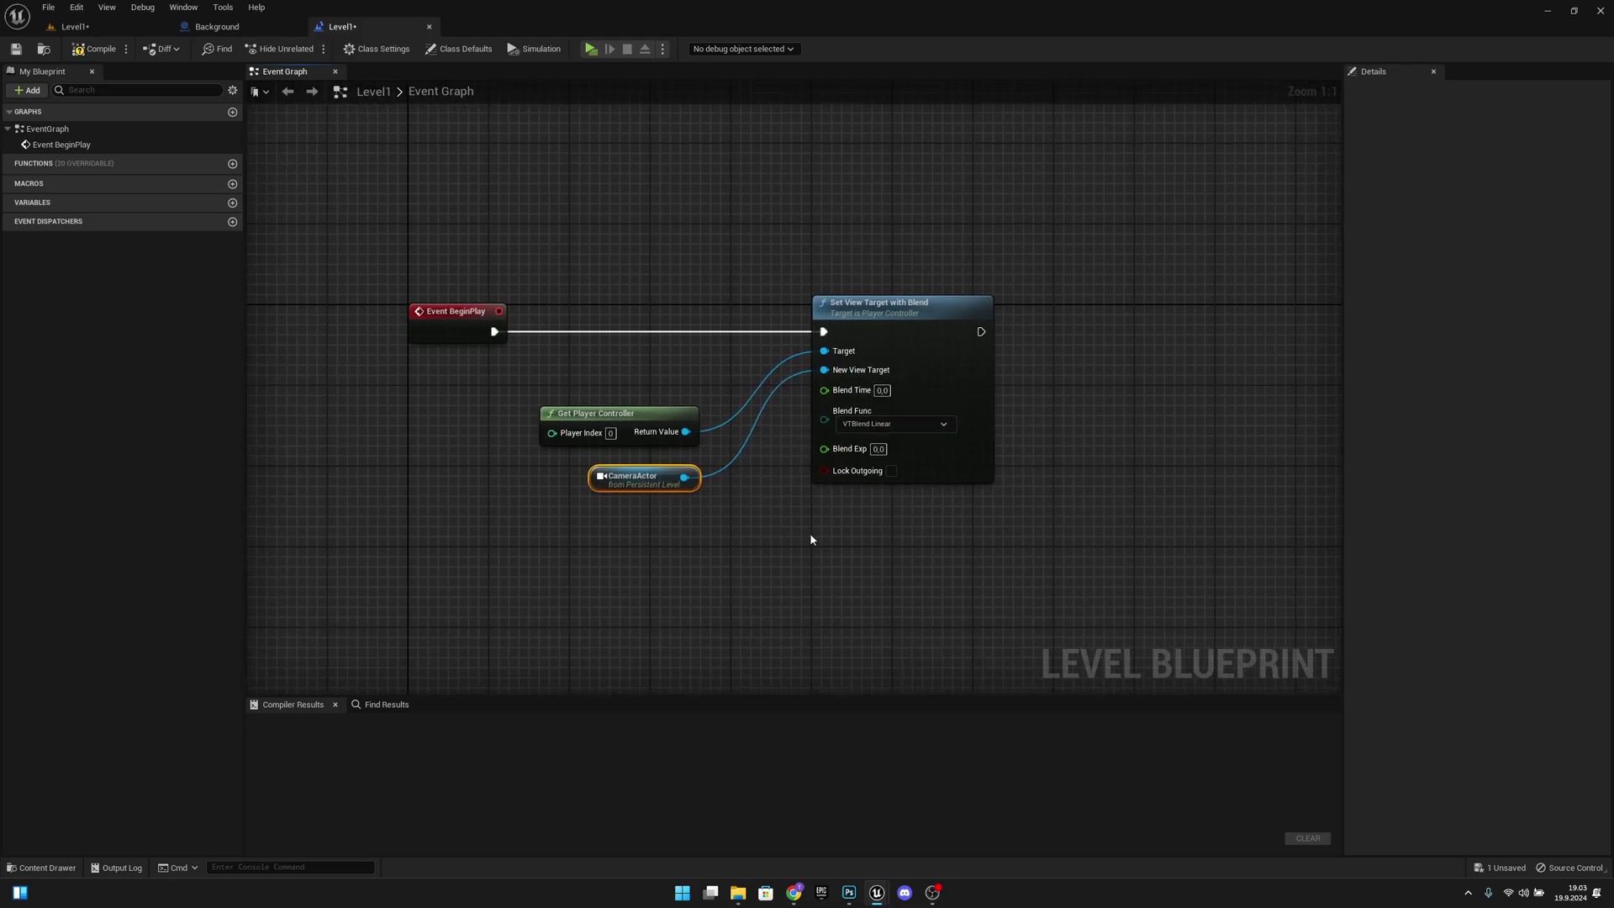
pyautogui.moveTo(1001, 541); pyautogui.dragTo(694, 399)
pyautogui.moveTo(888, 318); pyautogui.dragTo(761, 320)
pyautogui.moveTo(761, 320); pyautogui.dragTo(876, 343, button='right')
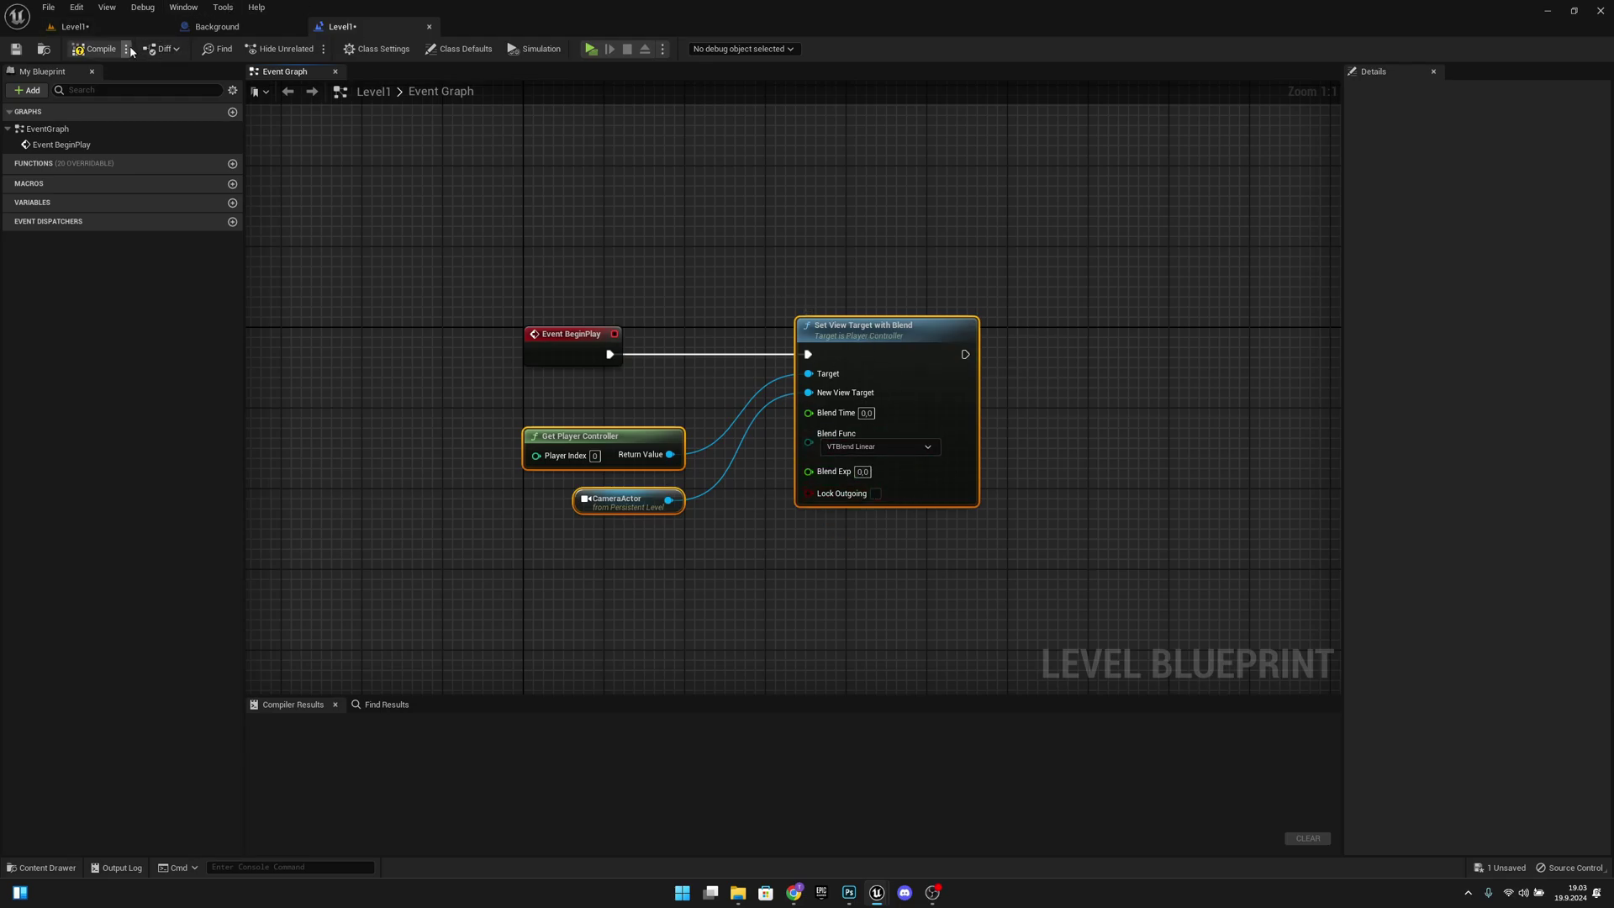
# Compile and save the Level Blueprint, and play the level to check the view through the CameraActor
pyautogui.click(94, 48)
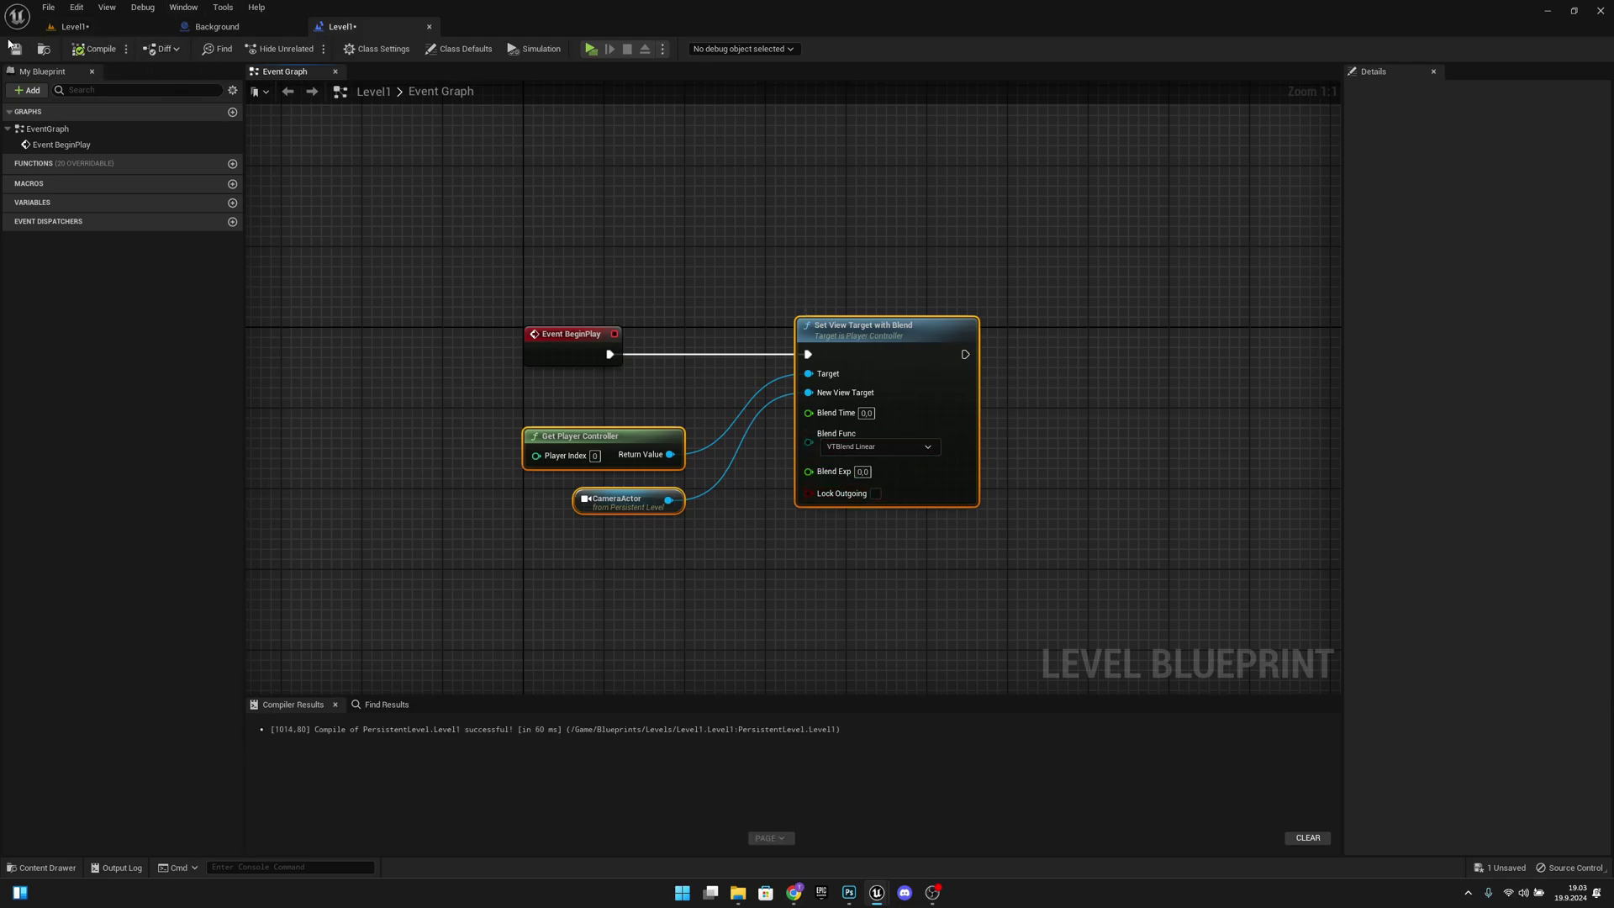
pyautogui.click(118, 27)
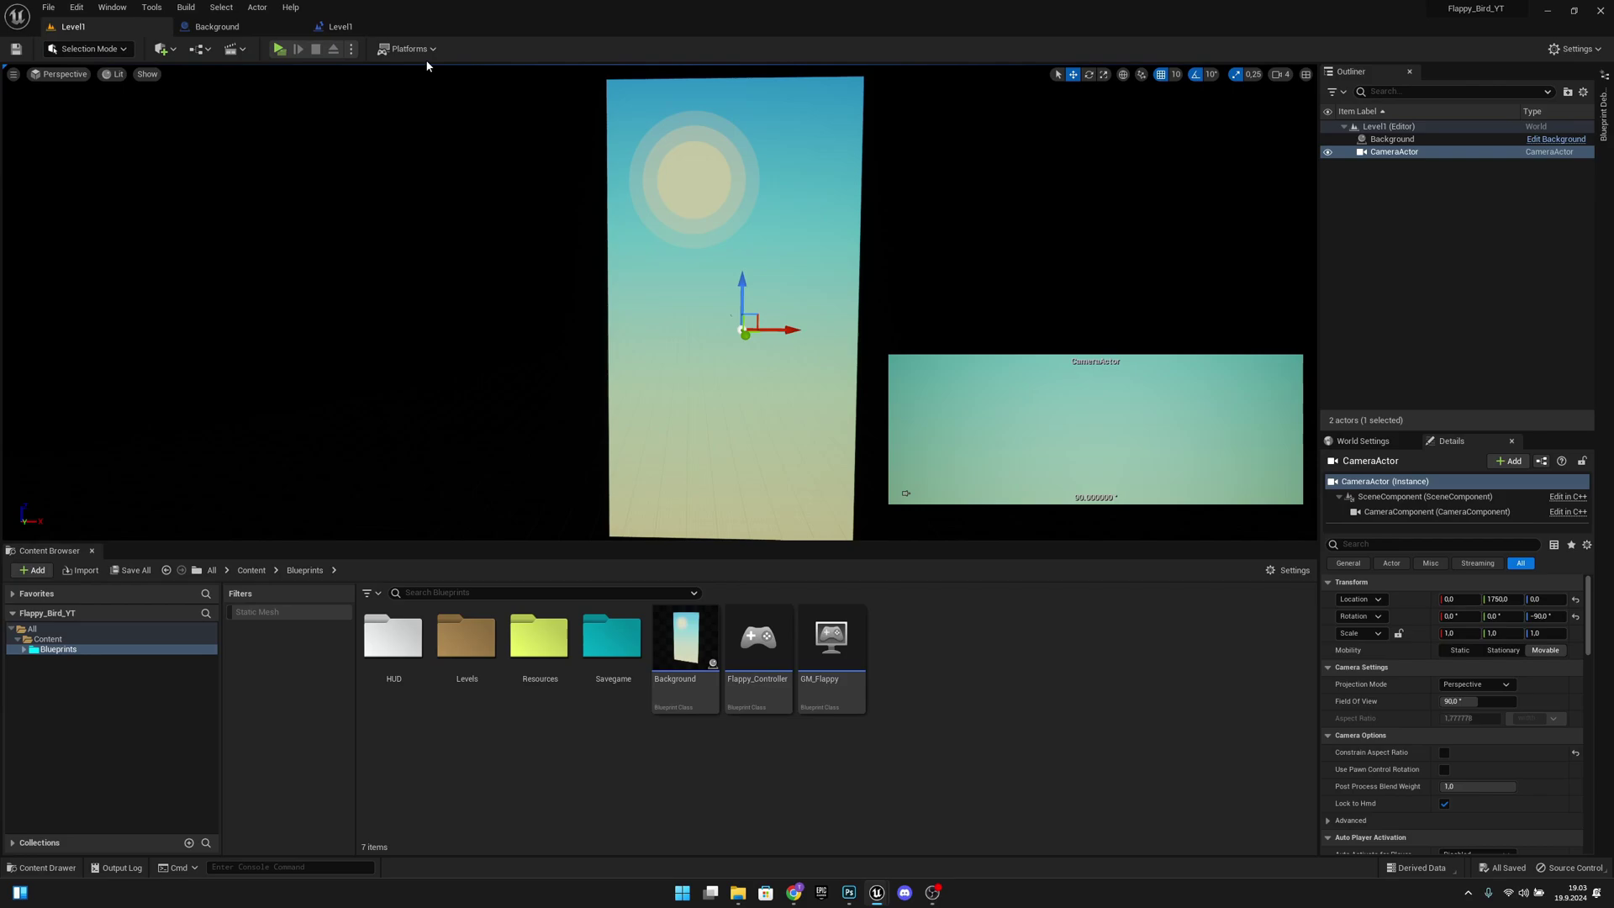
pyautogui.click(282, 51)
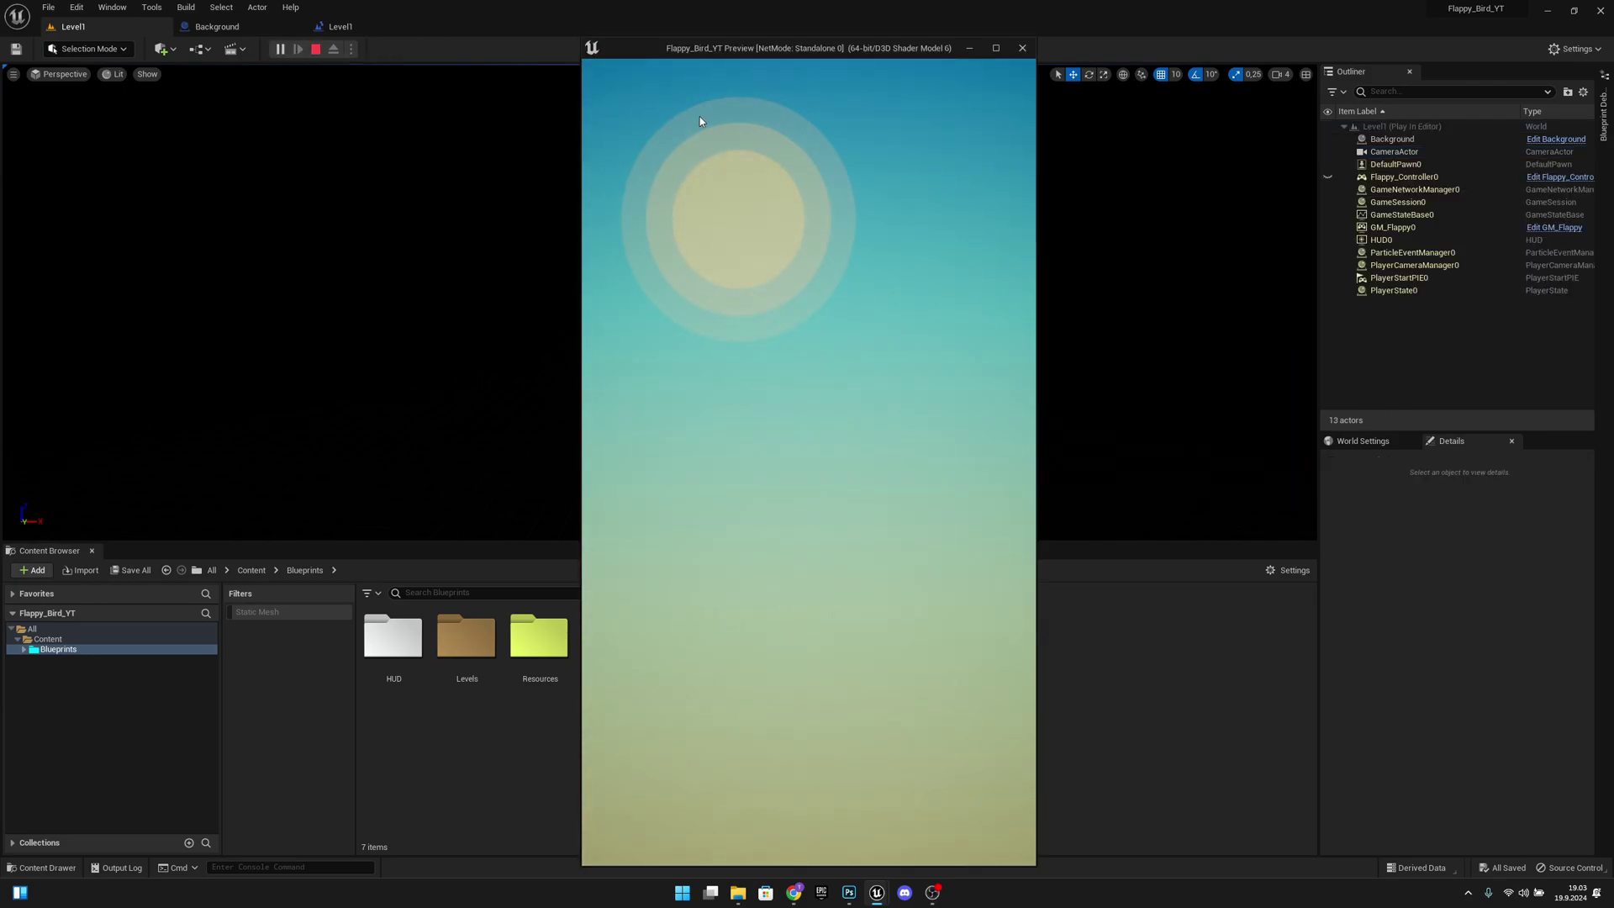